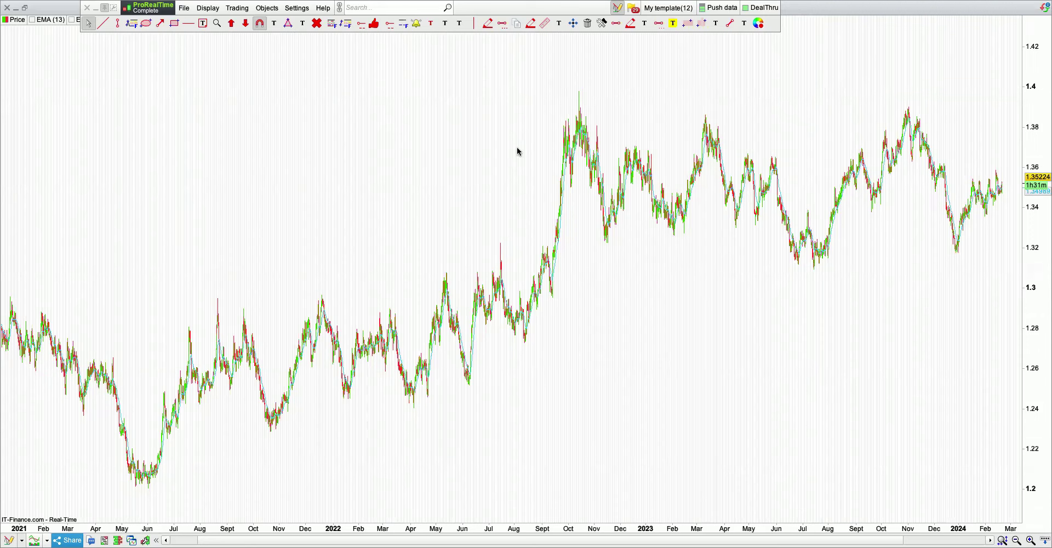
# Move the floating toolbar clear of the chart header and switch the USDCAD chart to the 1-day timeframe.
pyautogui.moveTo(559, 10); pyautogui.dragTo(482, 59)
pyautogui.click(468, 8)
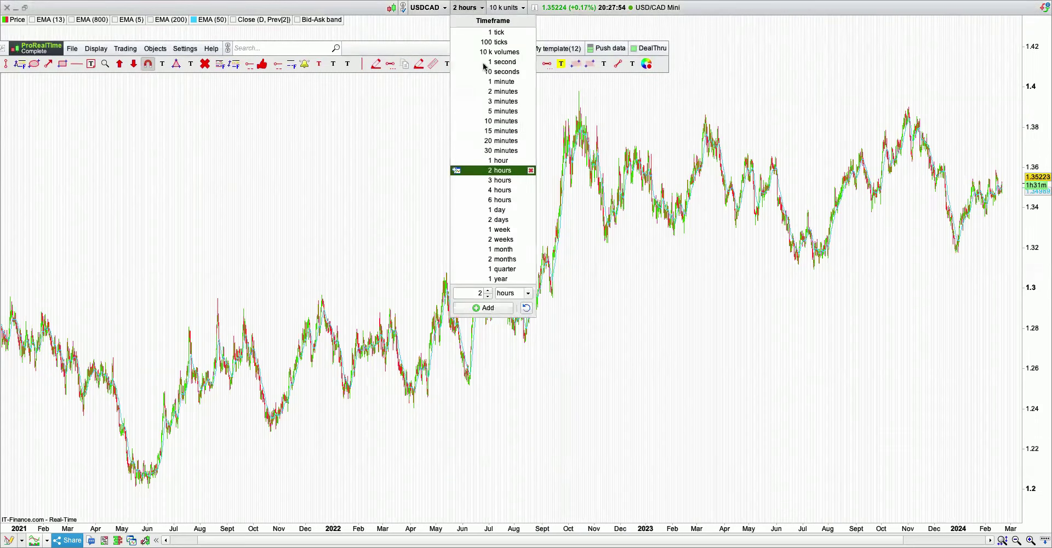
pyautogui.click(503, 210)
pyautogui.moveTo(470, 221); pyautogui.dragTo(518, 231)
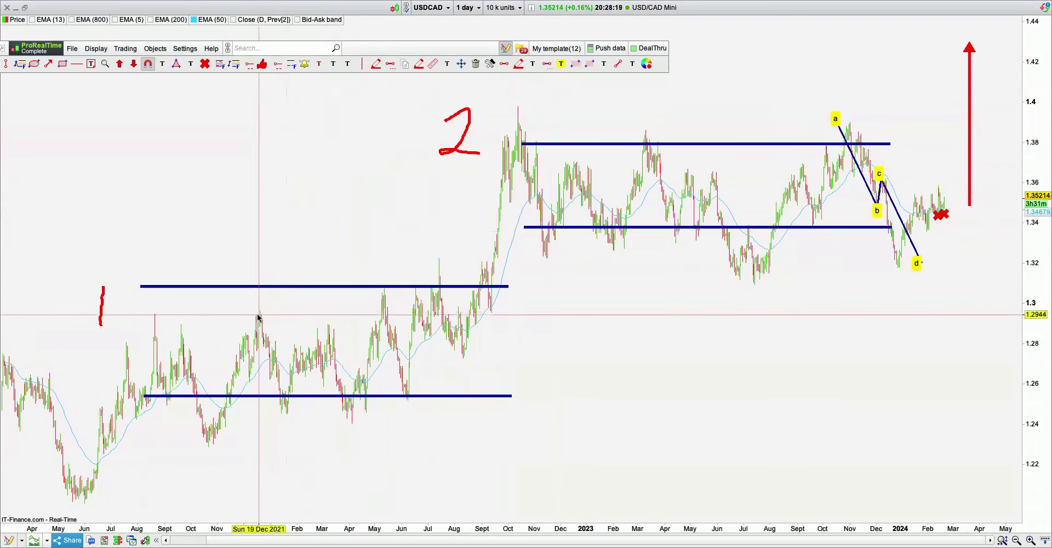
pyautogui.scroll(5, 603, 300)
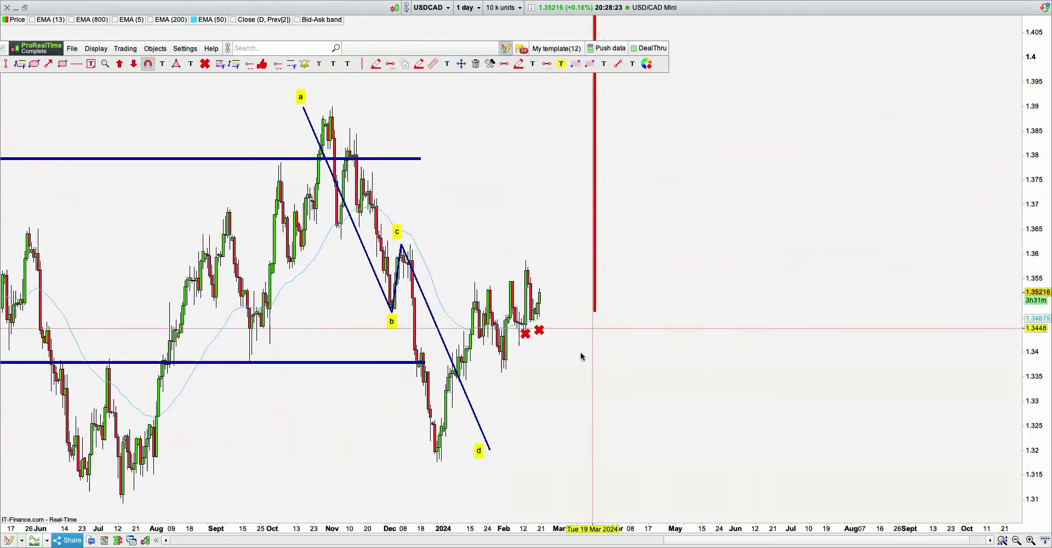
pyautogui.hscroll(-3, 646, 368)
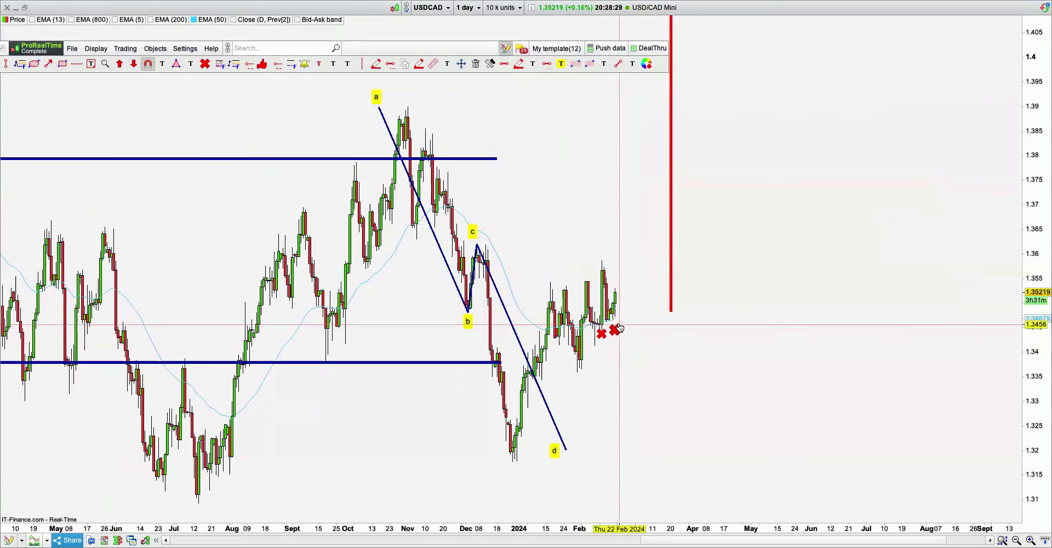
pyautogui.hscroll(1, 625, 225)
# Switch the USDCAD chart to the 1-hour timeframe and examine the price swings from 13 to 20 February.
pyautogui.click(460, 8)
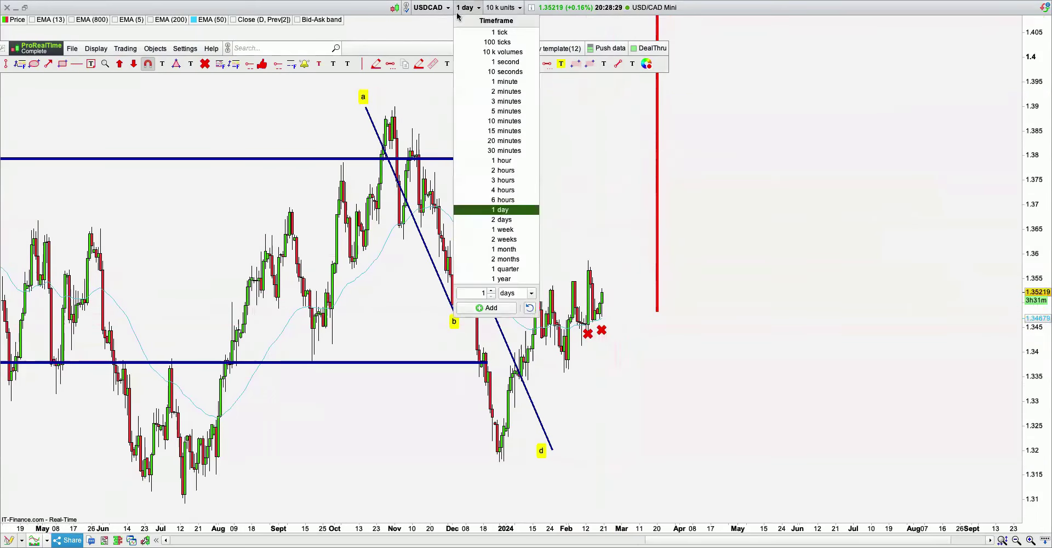
pyautogui.click(501, 159)
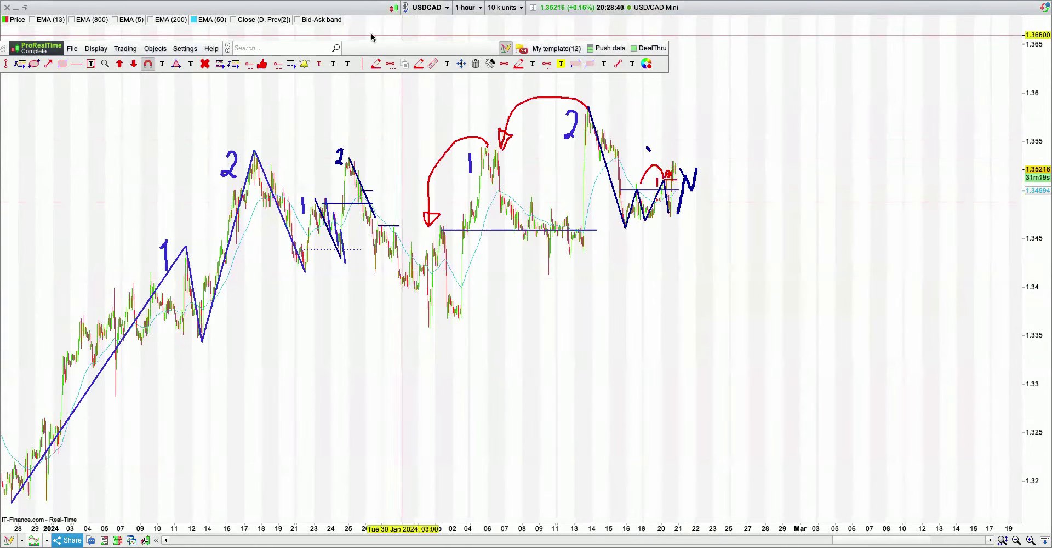
pyautogui.click(101, 48)
pyautogui.click(733, 113)
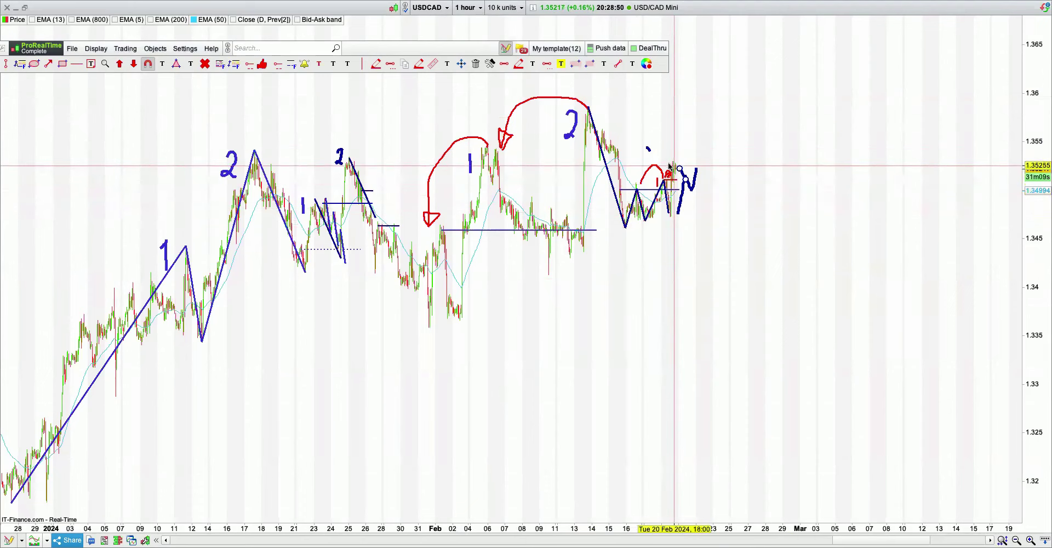
pyautogui.scroll(5, 670, 166)
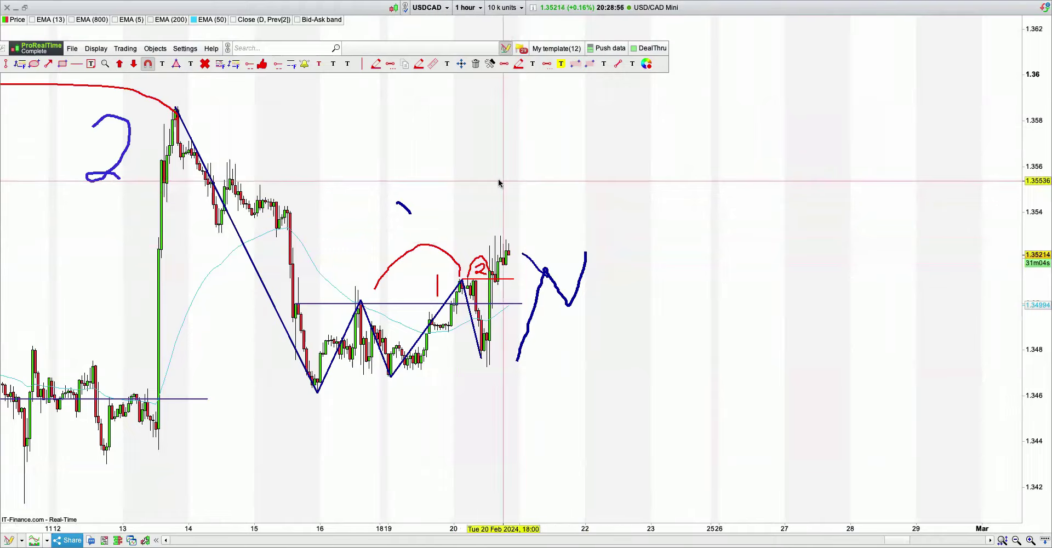
pyautogui.moveTo(498, 182); pyautogui.dragTo(585, 180)
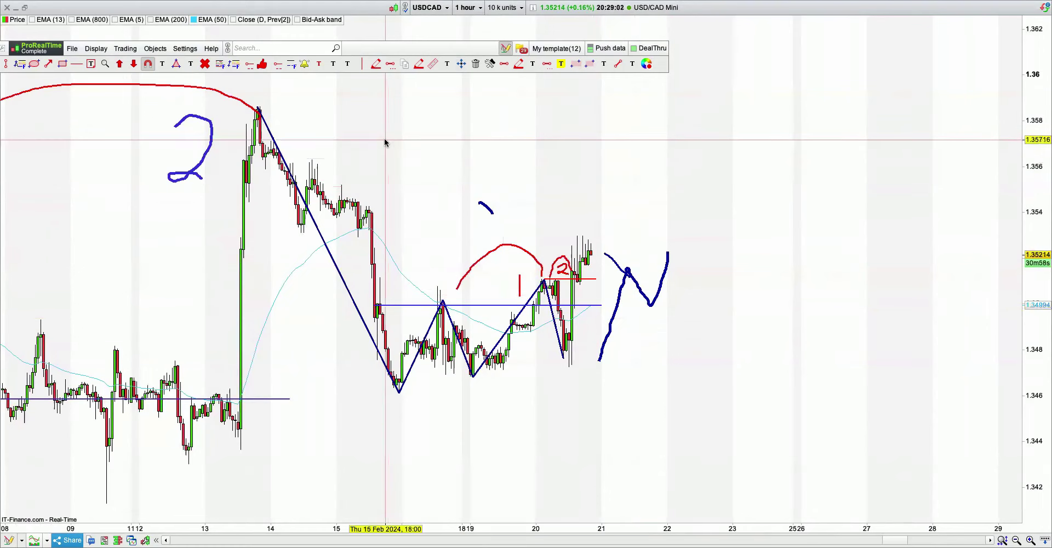
pyautogui.moveTo(385, 142)
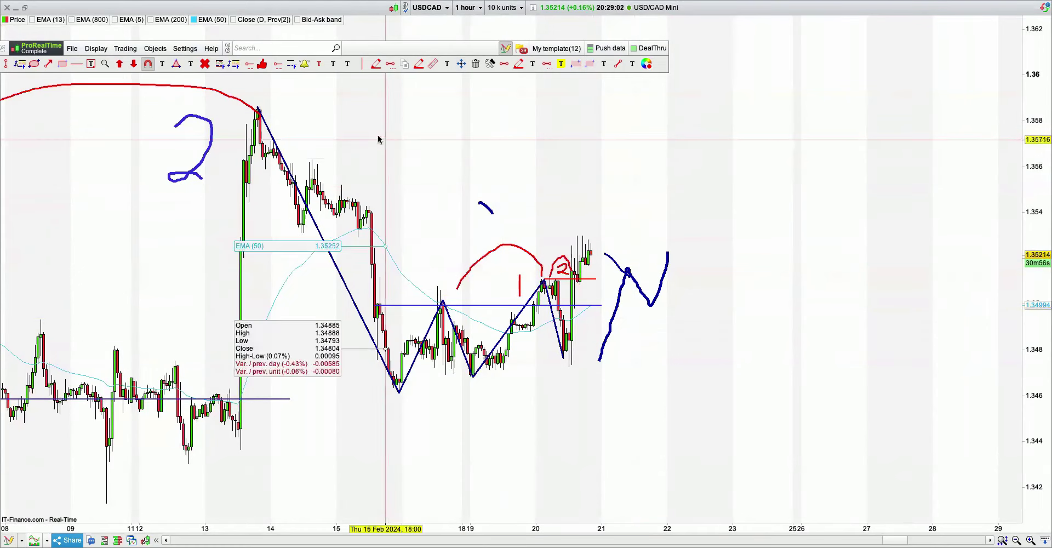
# Open the AUDCAD chart and switch it to the 1-day timeframe.
pyautogui.click(97, 49)
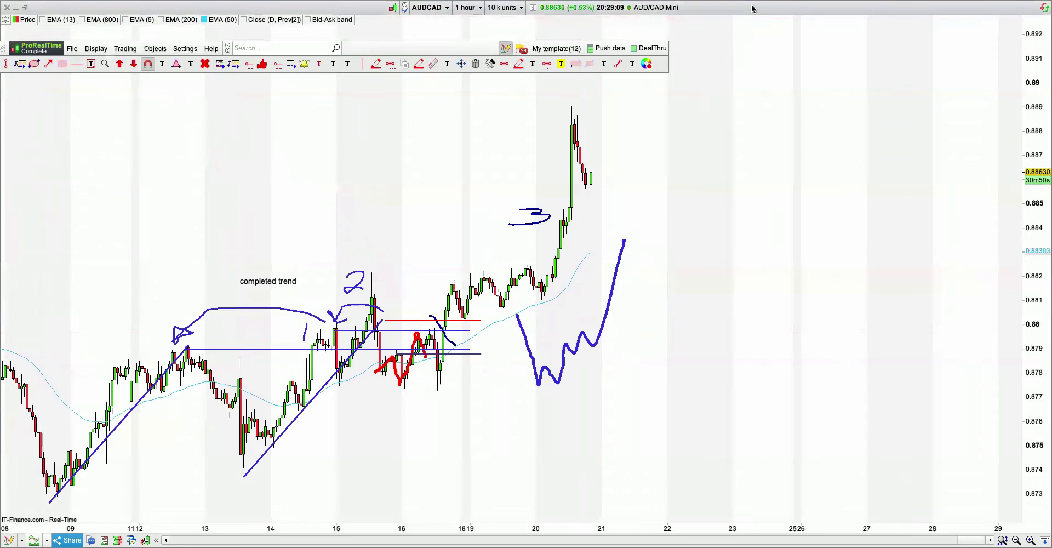
pyautogui.hscroll(-2, 640, 215)
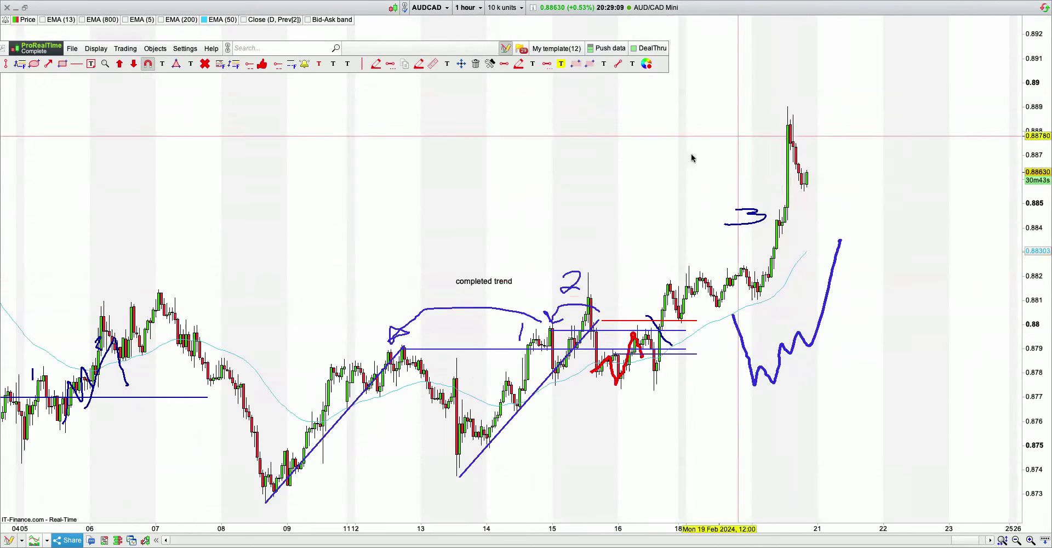
pyautogui.hscroll(-6, 634, 242)
pyautogui.click(463, 8)
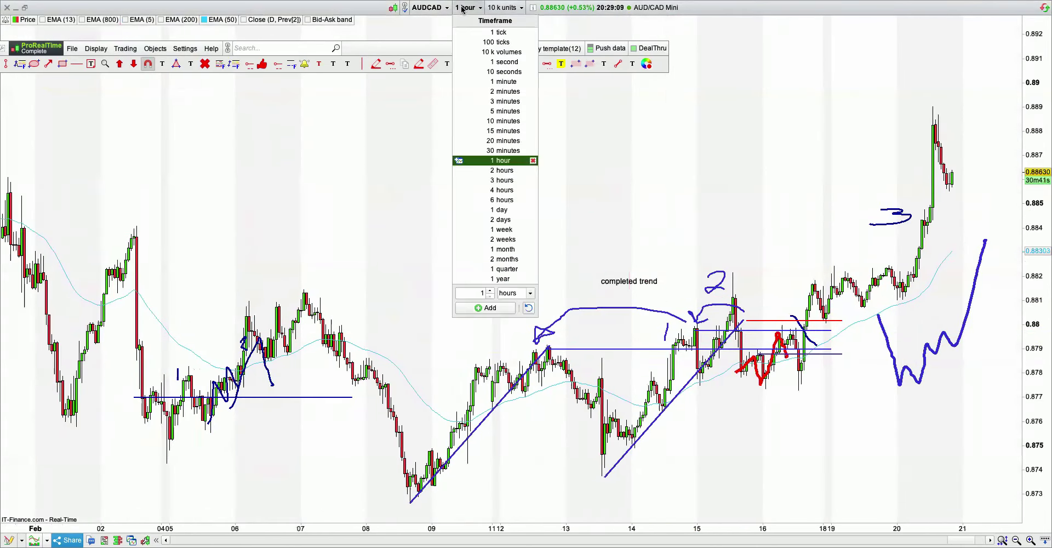
pyautogui.click(524, 210)
pyautogui.scroll(5, 635, 211)
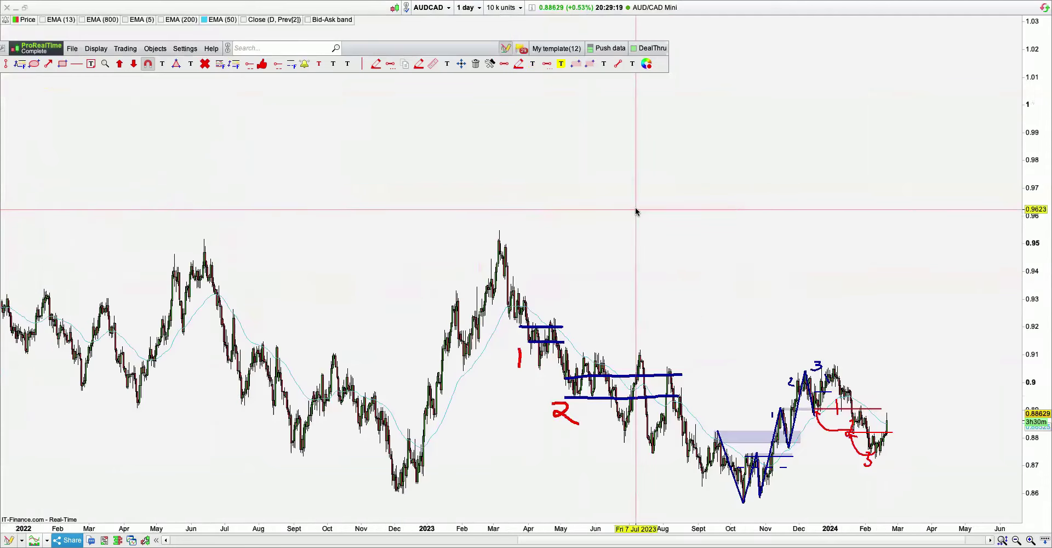
pyautogui.scroll(1, 636, 211)
pyautogui.moveTo(453, 305); pyautogui.dragTo(639, 140)
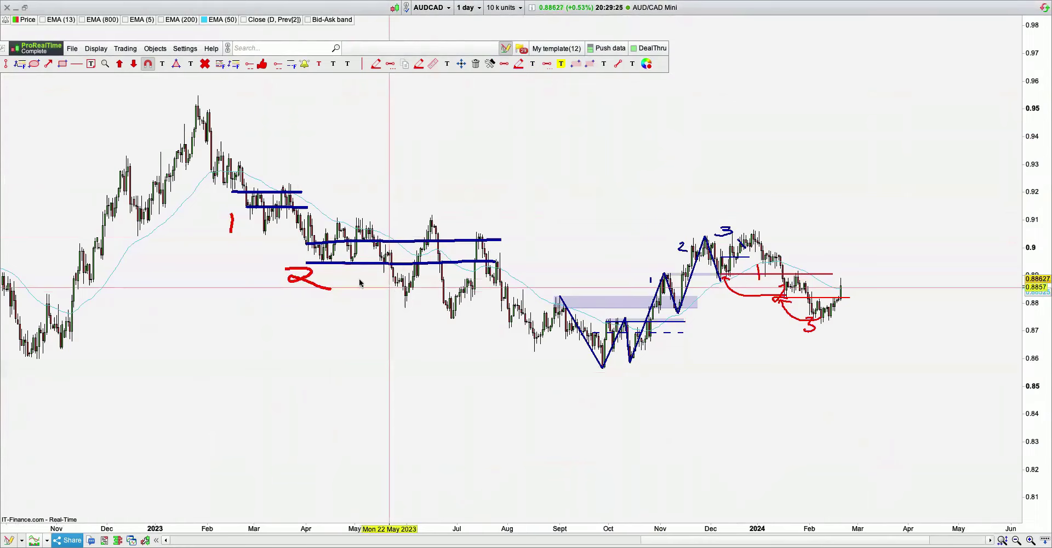
# Copy the red handwritten 1 from early 2023 and place the copy above the blue 2 on the late-2023 rally.
pyautogui.rightClick(234, 234)
pyautogui.click(257, 268)
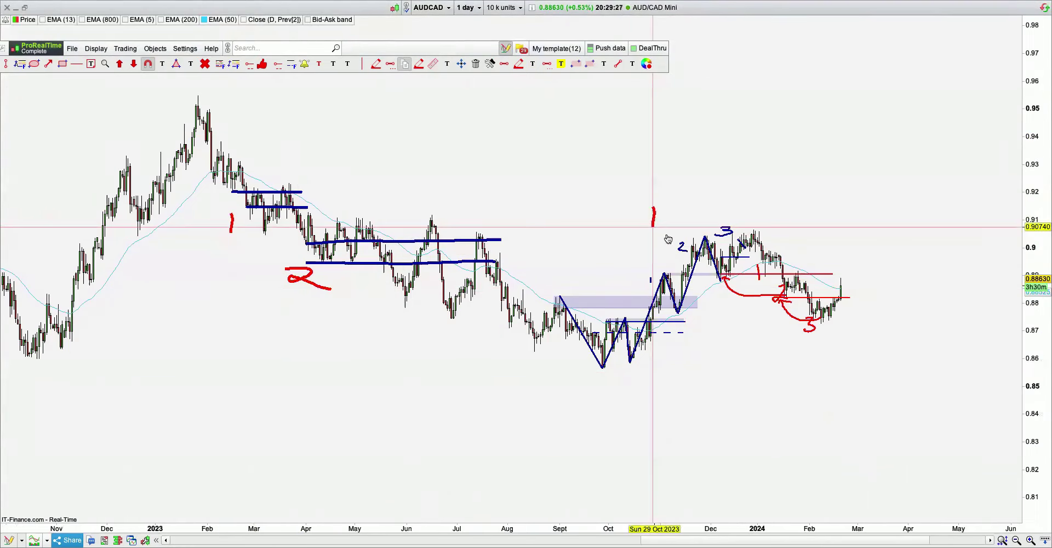
pyautogui.click(689, 217)
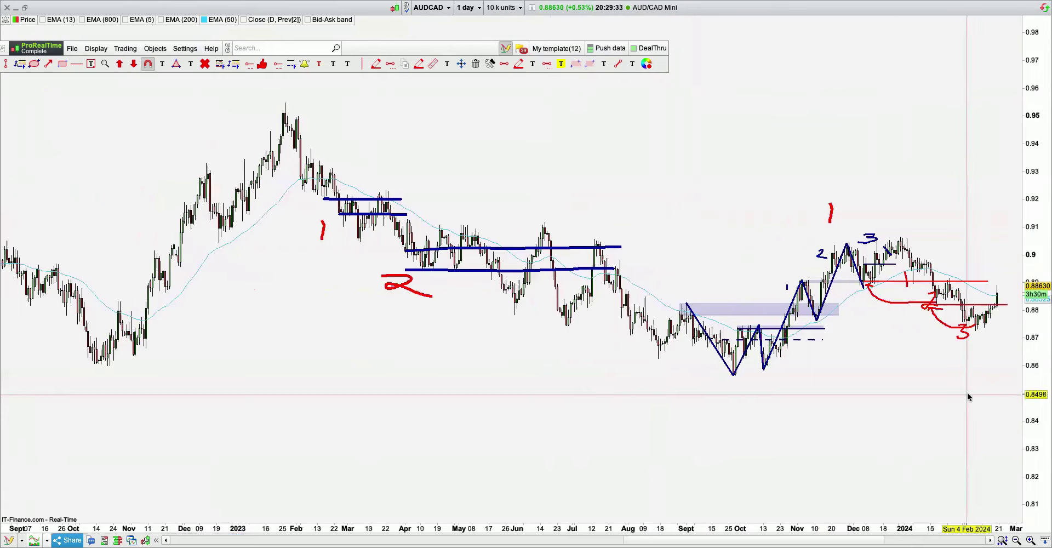
pyautogui.moveTo(1039, 388); pyautogui.dragTo(1039, 426)
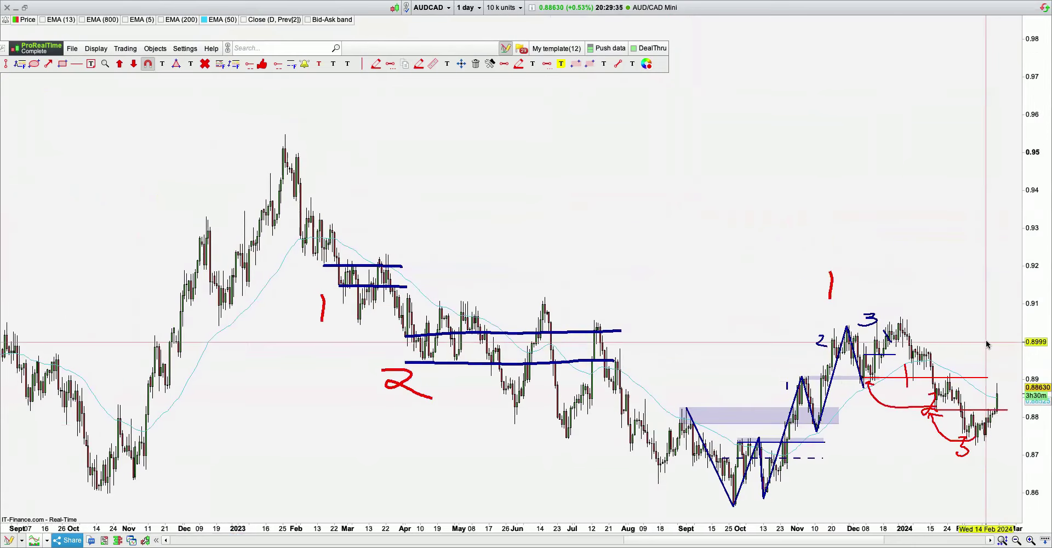
pyautogui.rightClick(983, 341)
pyautogui.moveTo(760, 311); pyautogui.dragTo(647, 300)
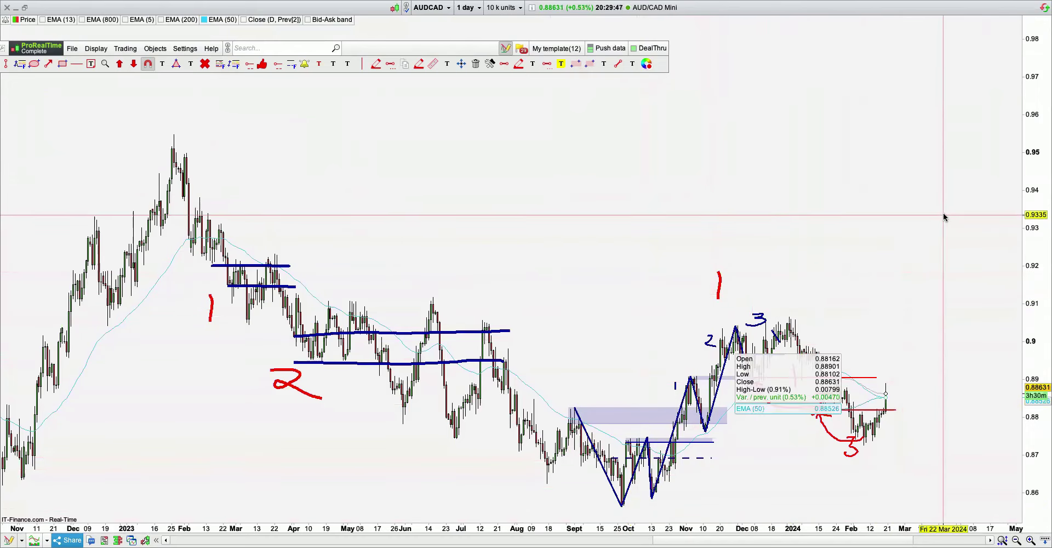
# Switch the daily chart from AUDCAD to AUDCHF.
pyautogui.click(93, 50)
pyautogui.click(97, 62)
pyautogui.press('Down')
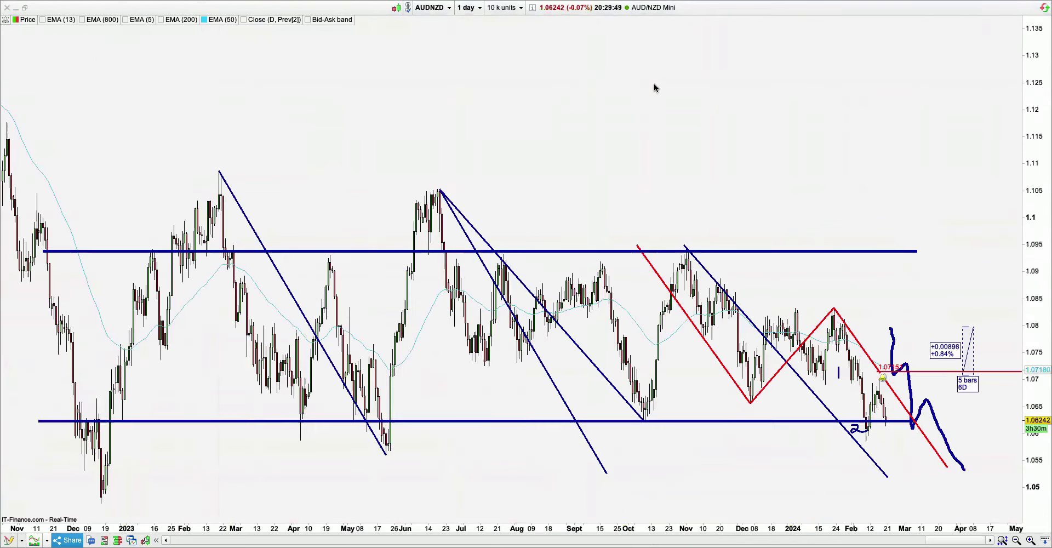
pyautogui.press('Down')
pyautogui.moveTo(726, 8)
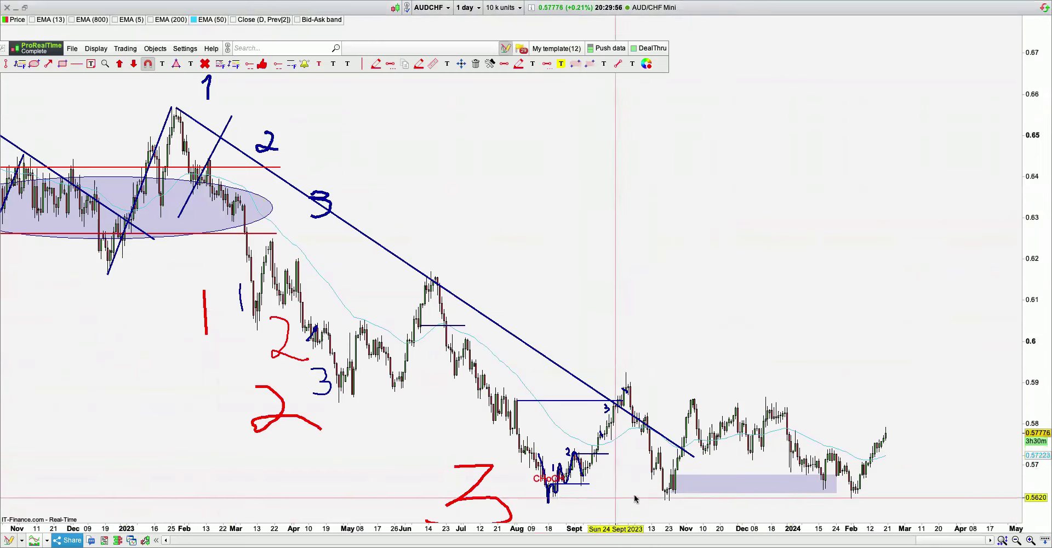
# Examine the annotated AUDCHF daily downtrend from 2021 up to the latest price in February 2024.
pyautogui.scroll(2, 655, 178)
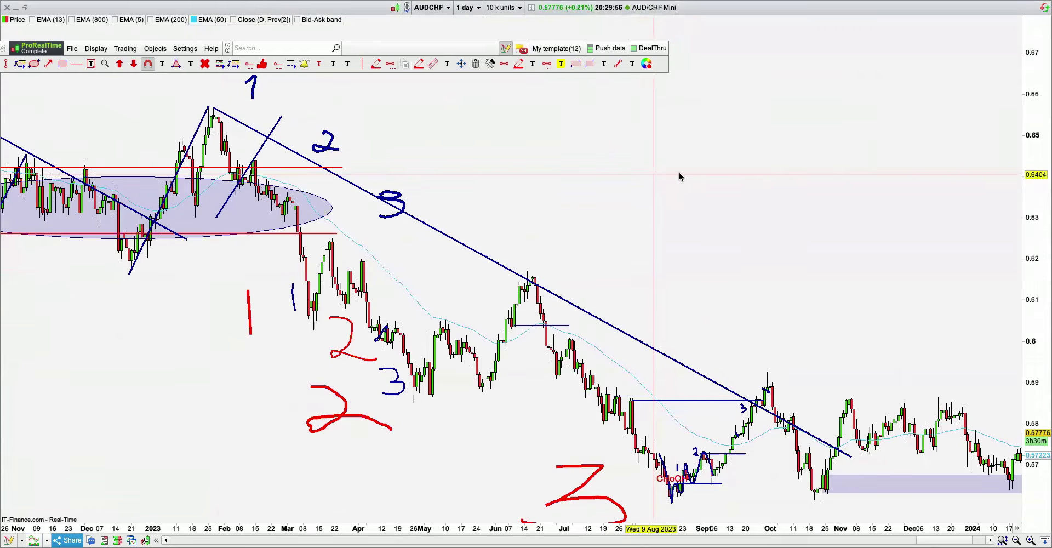
pyautogui.hscroll(-3, 680, 173)
pyautogui.scroll(-2, 1009, 215)
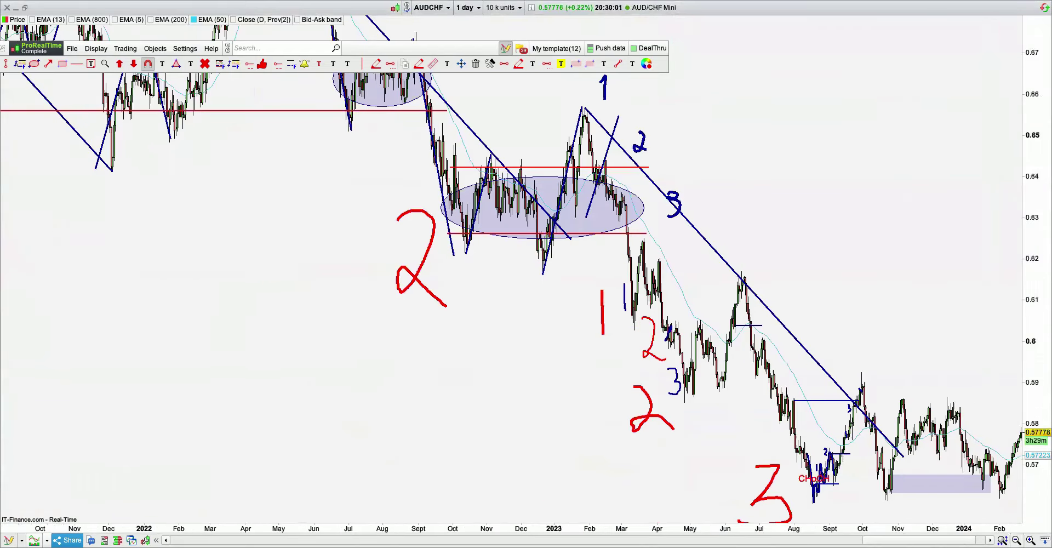
pyautogui.moveTo(1040, 61); pyautogui.dragTo(1044, 194)
pyautogui.scroll(-3, 829, 204)
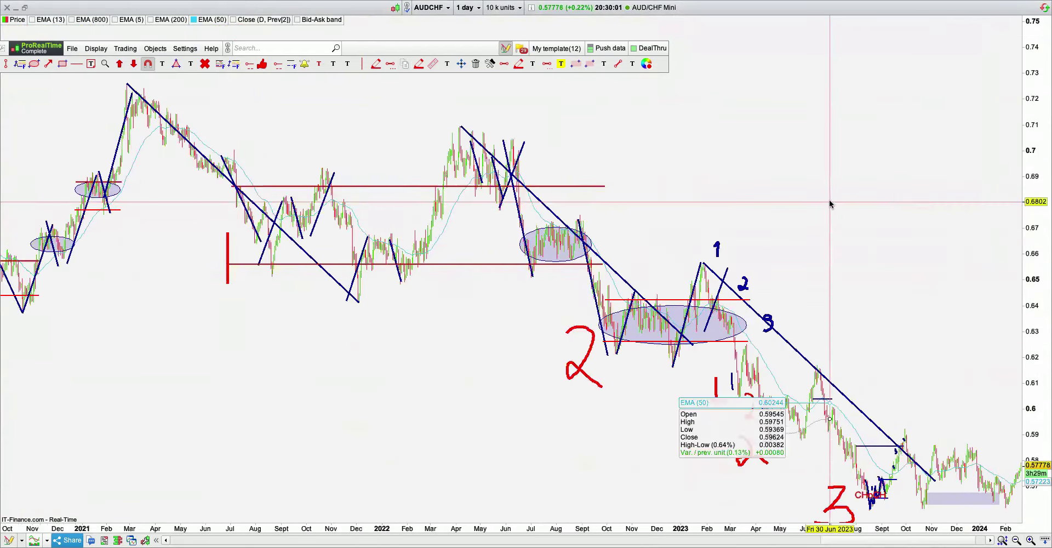
pyautogui.rightClick(829, 204)
pyautogui.hscroll(-2, 809, 192)
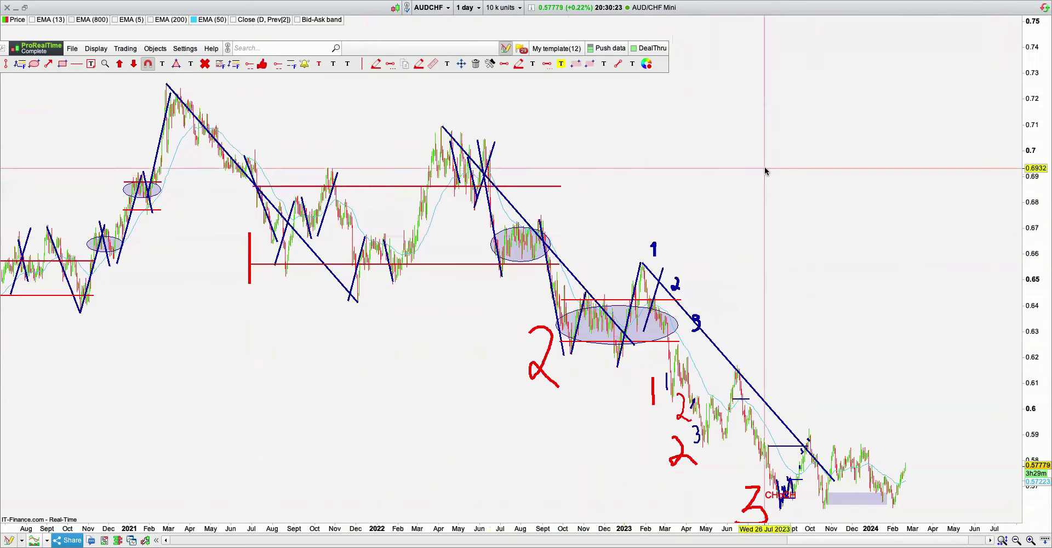
pyautogui.scroll(2, 764, 171)
pyautogui.scroll(3, 704, 315)
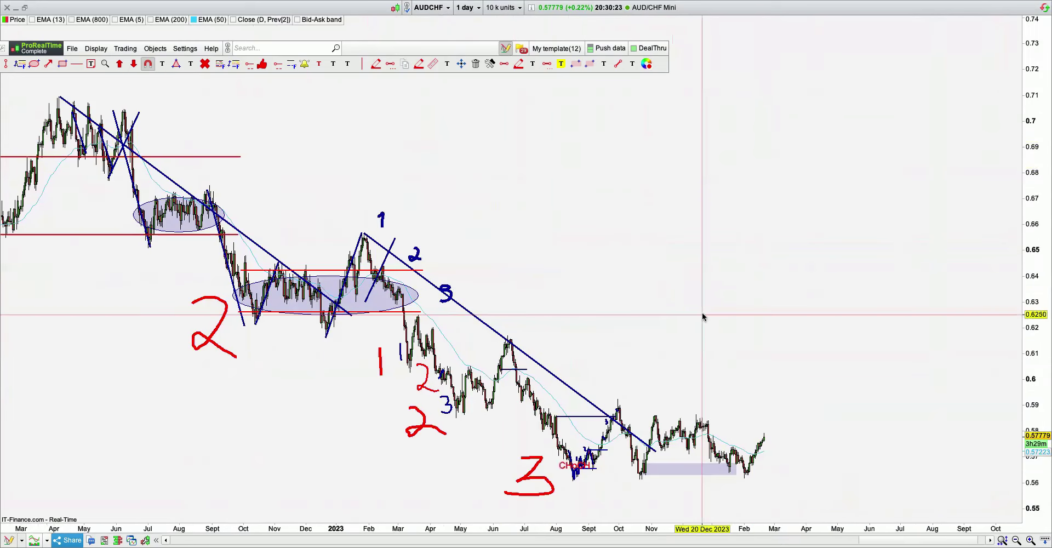
# Return to the AUDNZD daily chart and examine its 2023 trading range and recent swings.
pyautogui.click(101, 50)
pyautogui.click(104, 63)
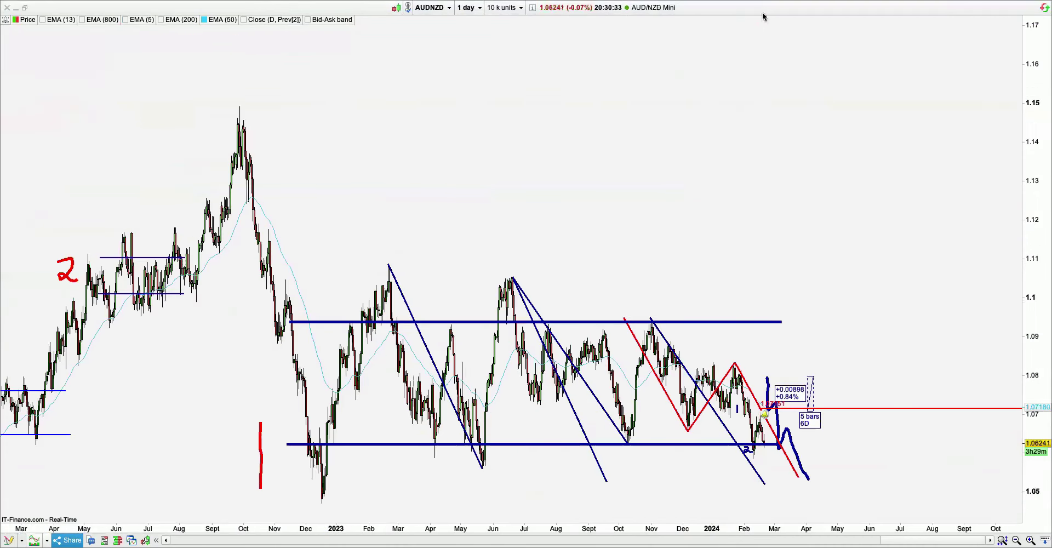
pyautogui.click(757, 9)
pyautogui.moveTo(849, 196); pyautogui.dragTo(754, 22)
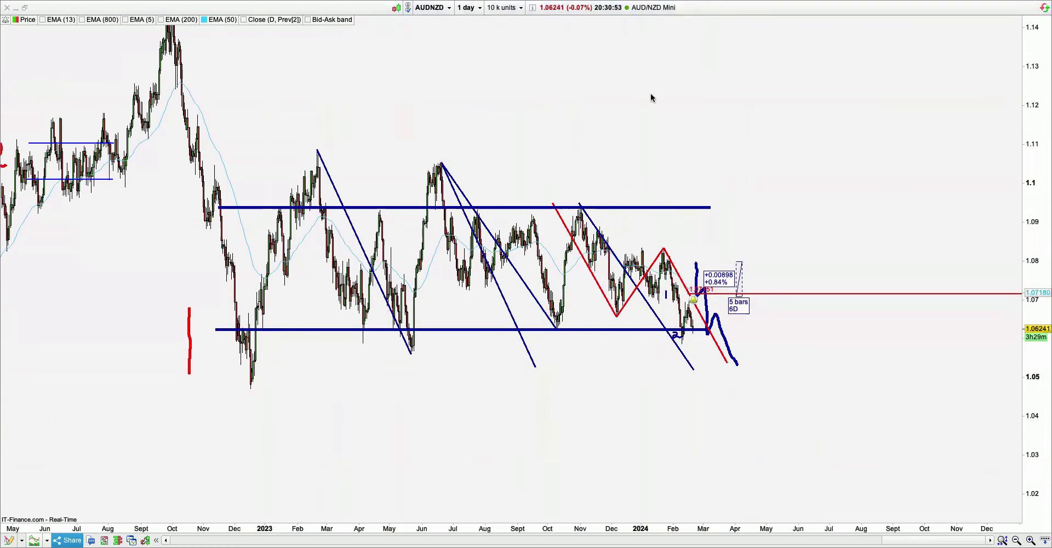
# Switch to the AUDUSD daily chart and delete the red horizontal alert line at 0.65171.
pyautogui.press('Down')
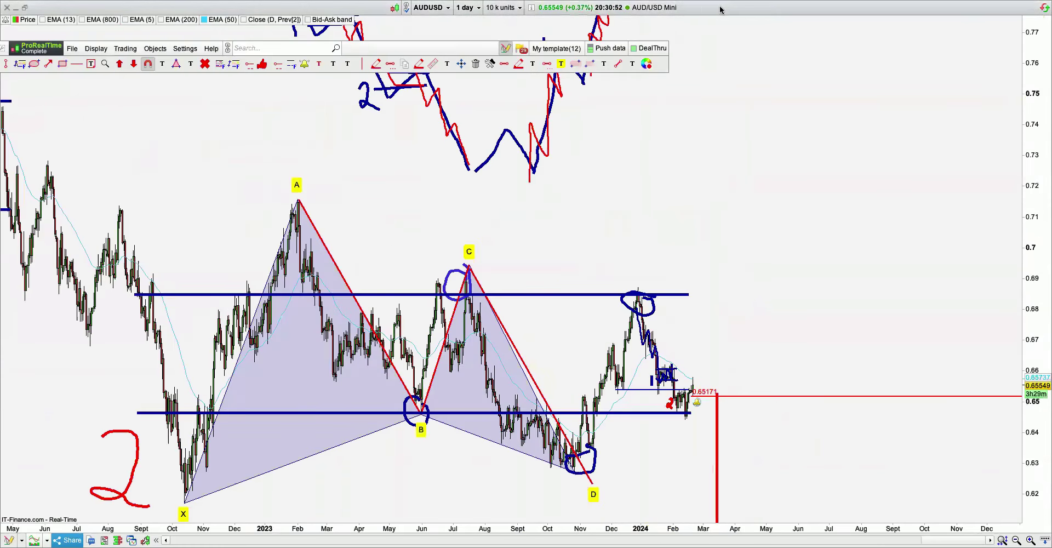
pyautogui.moveTo(629, 179); pyautogui.dragTo(742, 151)
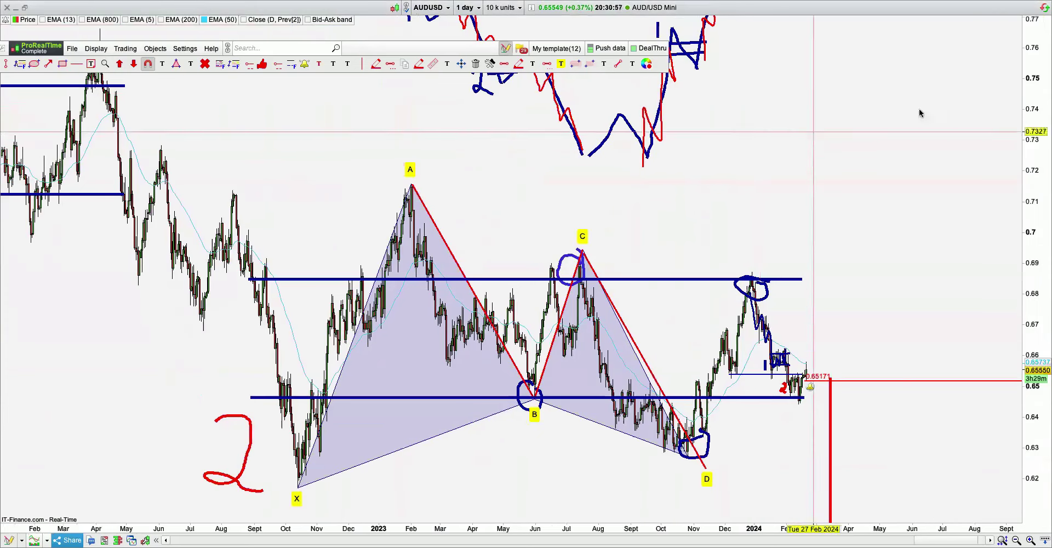
pyautogui.moveTo(1043, 49); pyautogui.dragTo(1045, 235)
pyautogui.scroll(2, 928, 227)
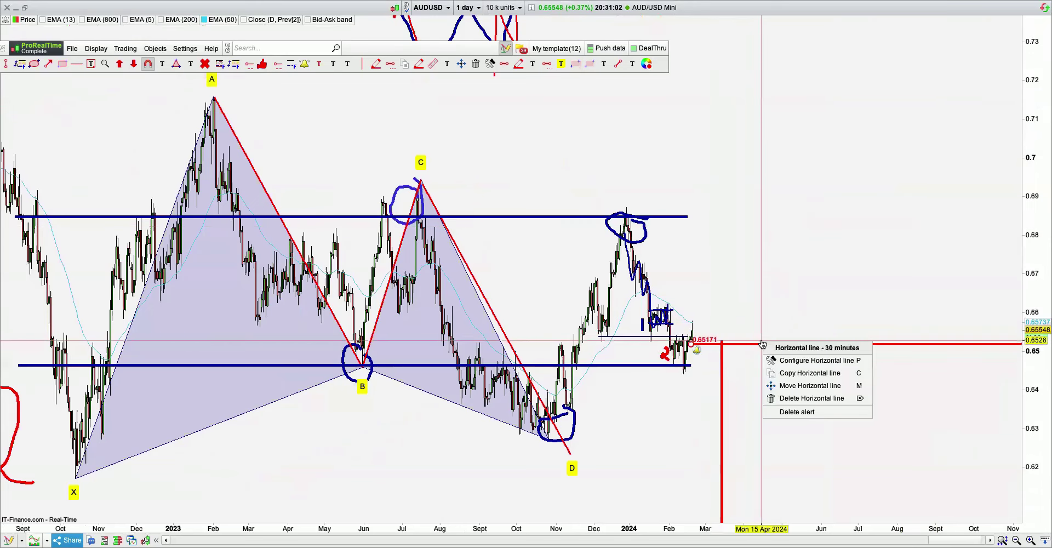
pyautogui.click(809, 398)
# Examine the AUDUSD harmonic pattern and the hand-drawn wave sketches above the price.
pyautogui.moveTo(716, 271); pyautogui.dragTo(760, 271)
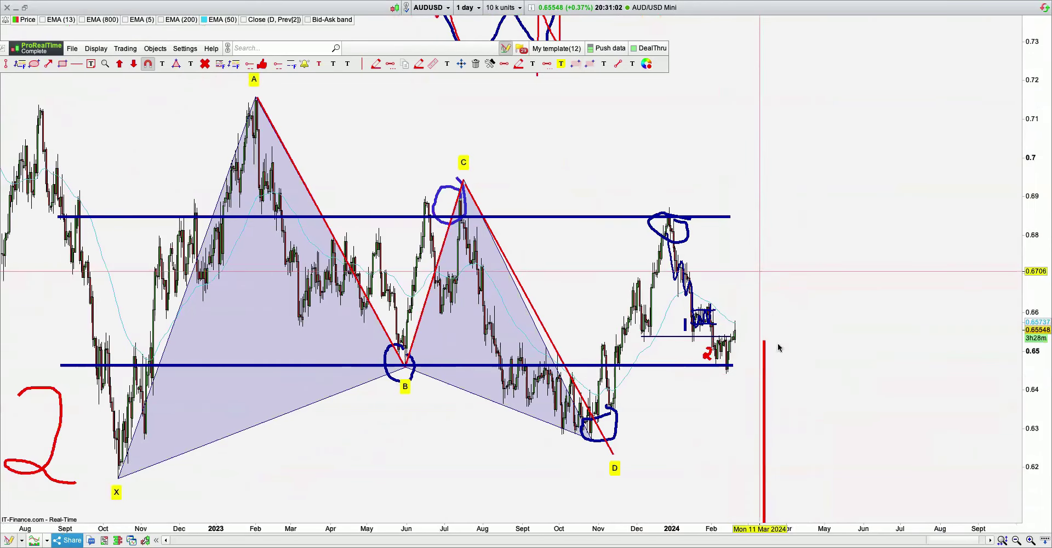
pyautogui.moveTo(779, 348); pyautogui.dragTo(783, 362)
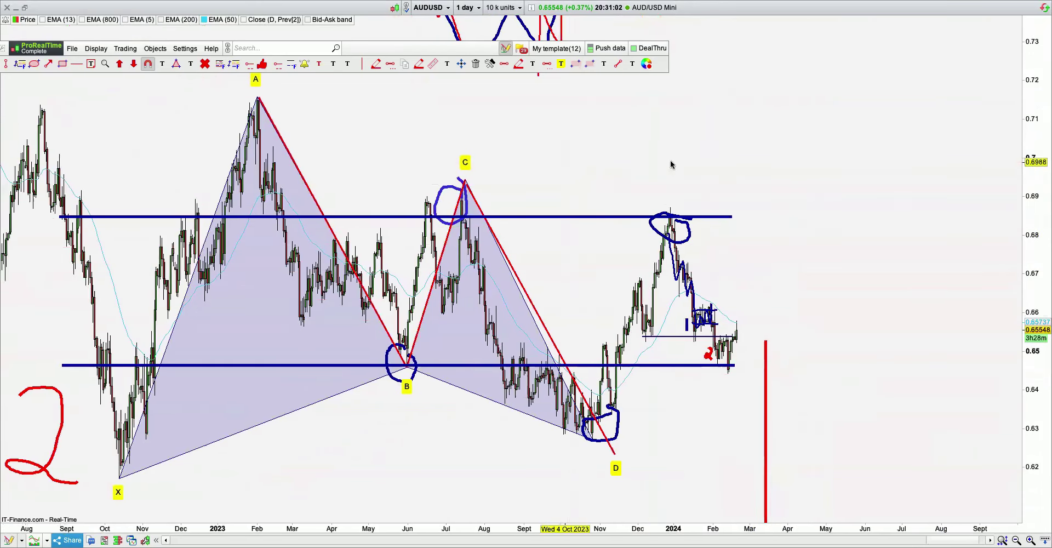
pyautogui.moveTo(670, 165); pyautogui.dragTo(785, 159)
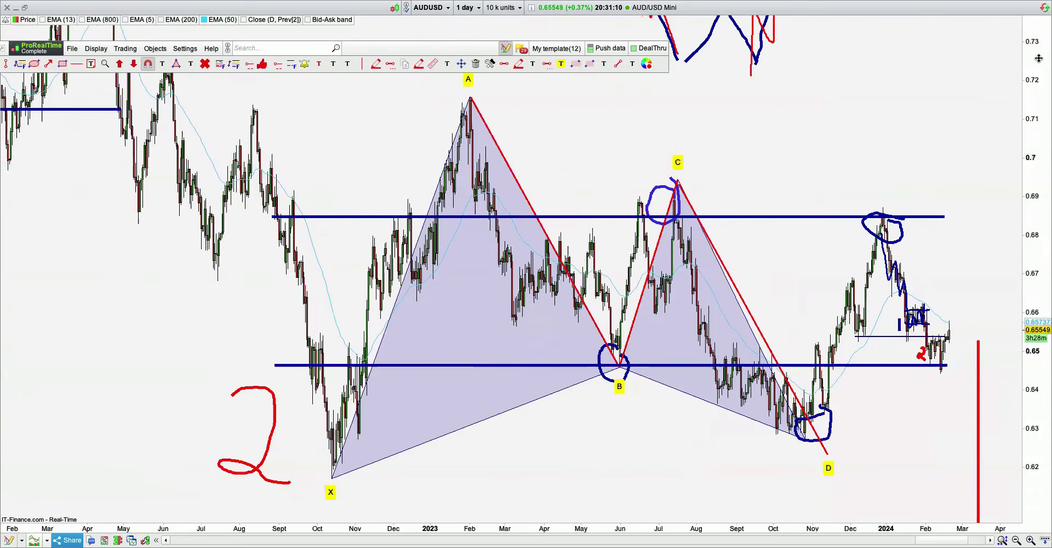
pyautogui.moveTo(1039, 58); pyautogui.dragTo(934, 312)
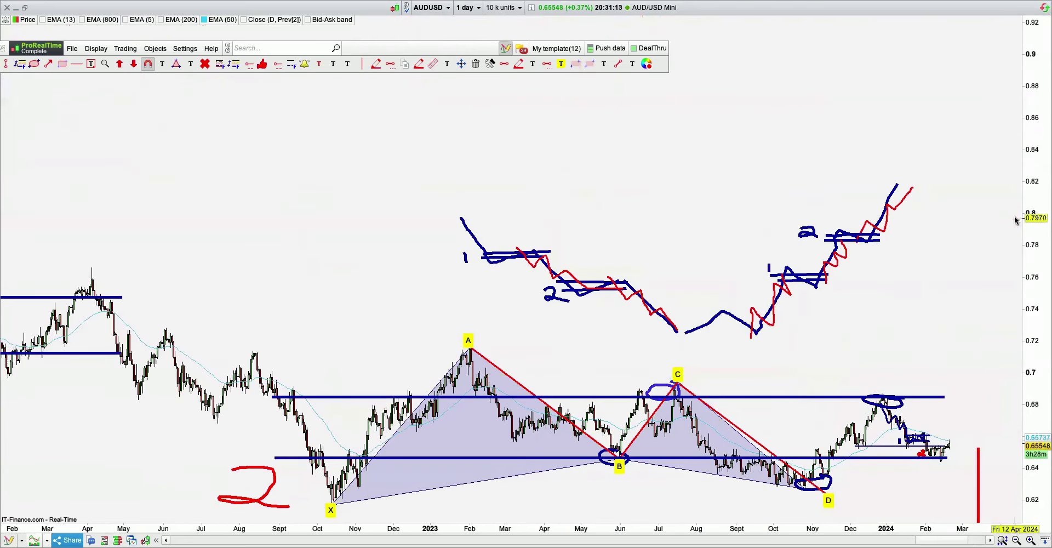
# Examine the AUDUSD daily chart's numbered ranges and the latest swings around the lower support line.
pyautogui.moveTo(1015, 220); pyautogui.dragTo(1013, 82)
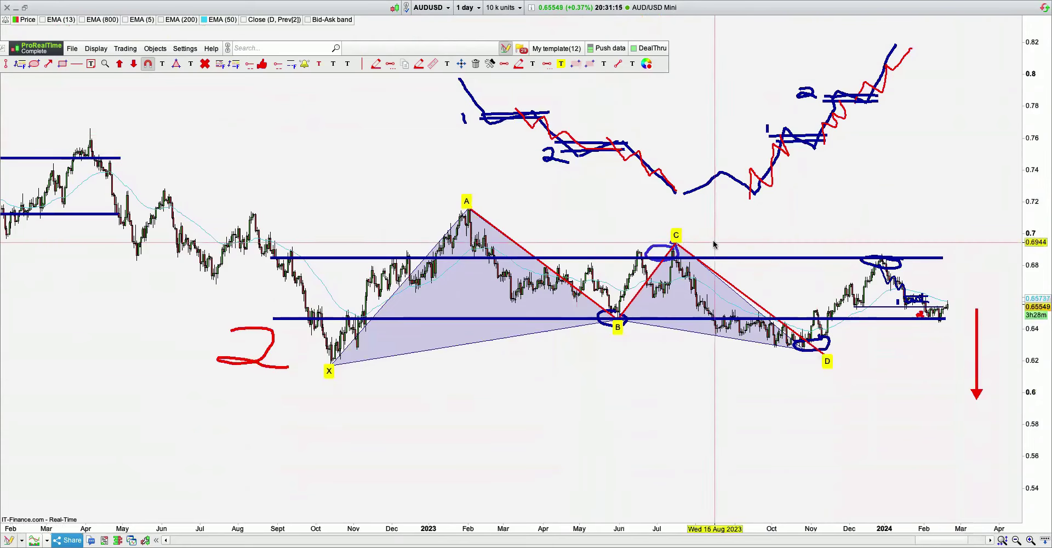
pyautogui.moveTo(635, 171); pyautogui.dragTo(656, 178)
pyautogui.moveTo(700, 225); pyautogui.dragTo(753, 248)
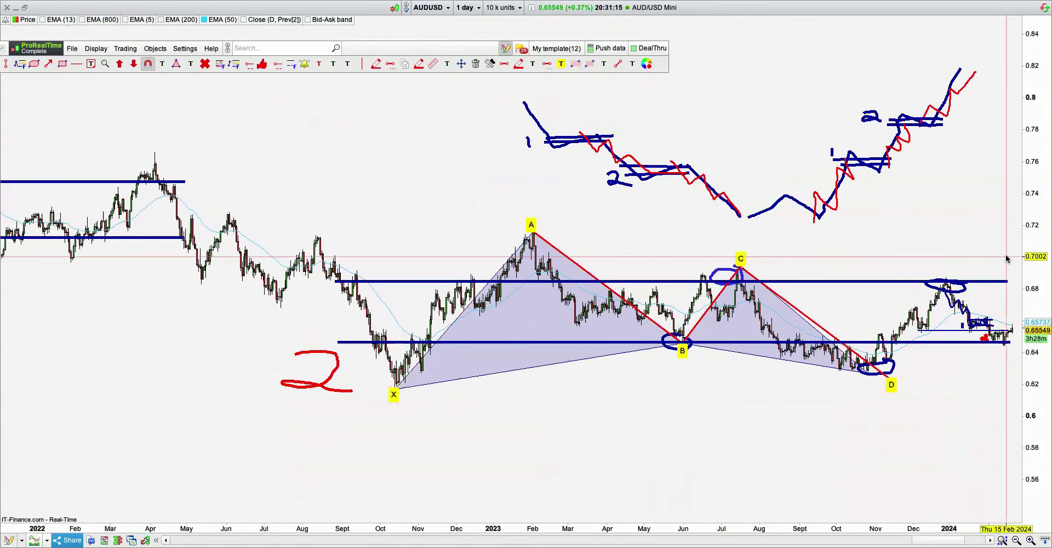
pyautogui.doubleClick(1005, 258)
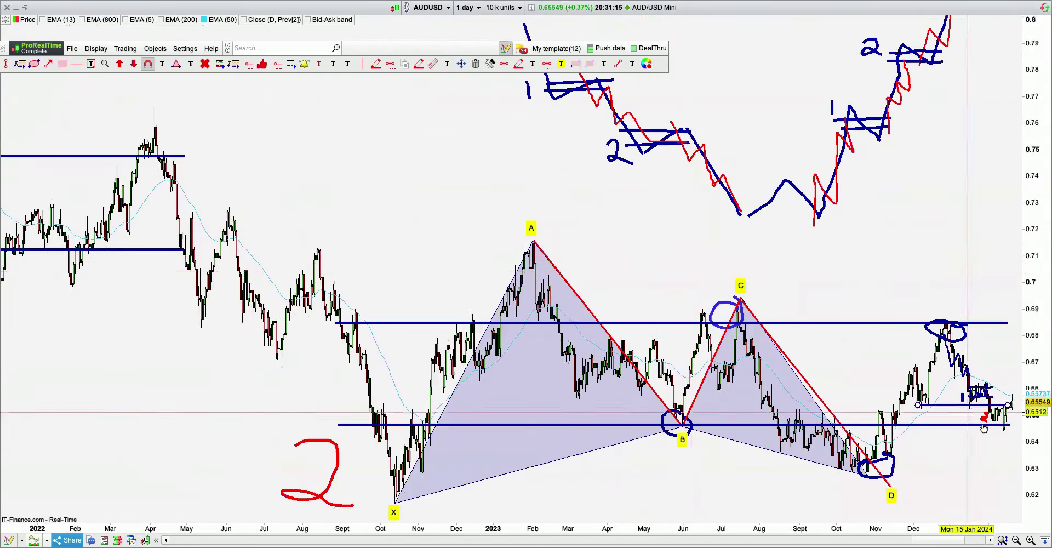
pyautogui.scroll(-3, 838, 363)
pyautogui.moveTo(840, 474); pyautogui.dragTo(612, 476)
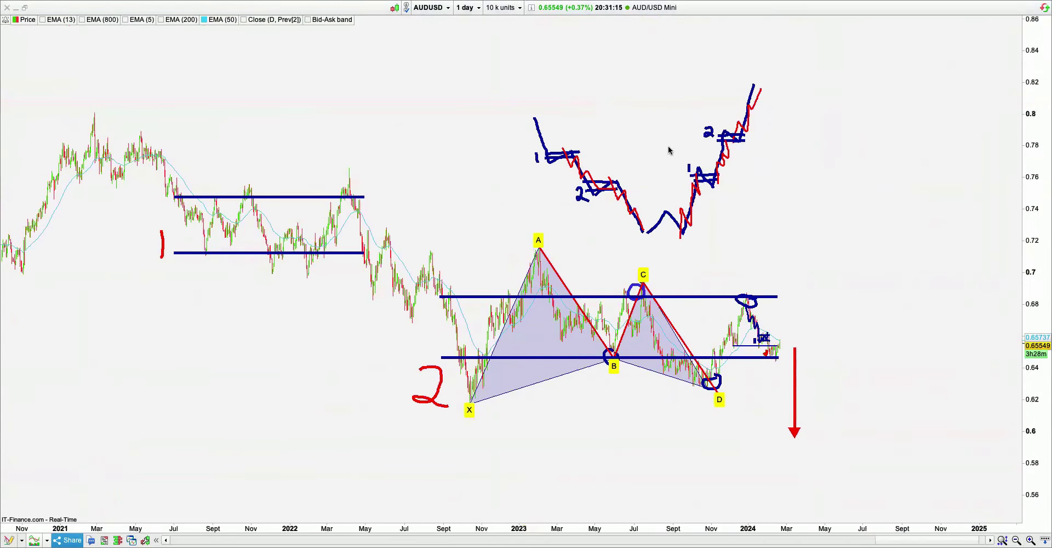
# Switch to the CADCHF daily chart and review its annotated swings from 2017 to the latest price.
pyautogui.press('Down')
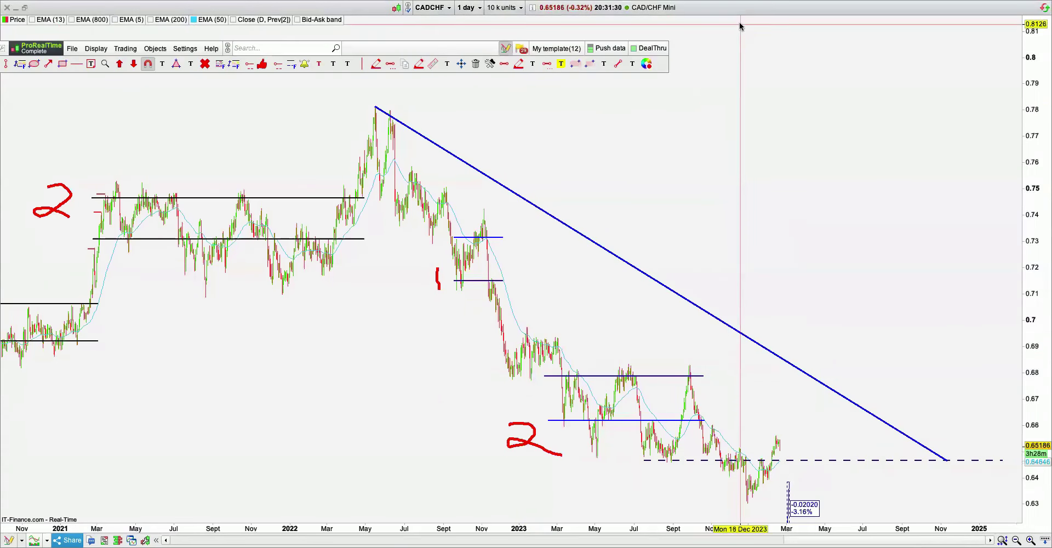
pyautogui.moveTo(624, 117)
pyautogui.mouseDown()
pyautogui.moveTo(816, 123)
pyautogui.moveTo(803, 126)
pyautogui.mouseUp()
pyautogui.scroll(3, 799, 123)
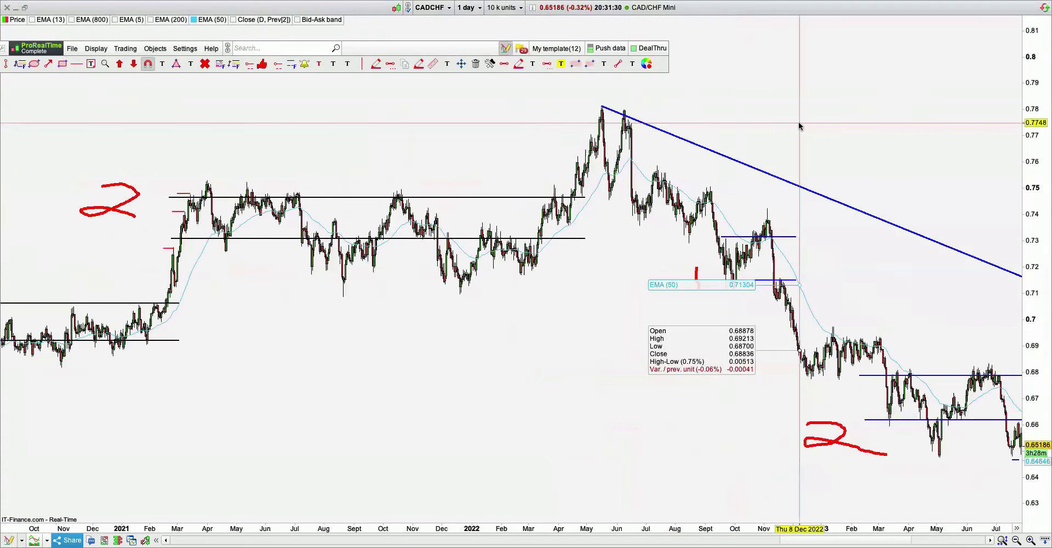
pyautogui.scroll(-5, 798, 122)
pyautogui.scroll(-3, 800, 126)
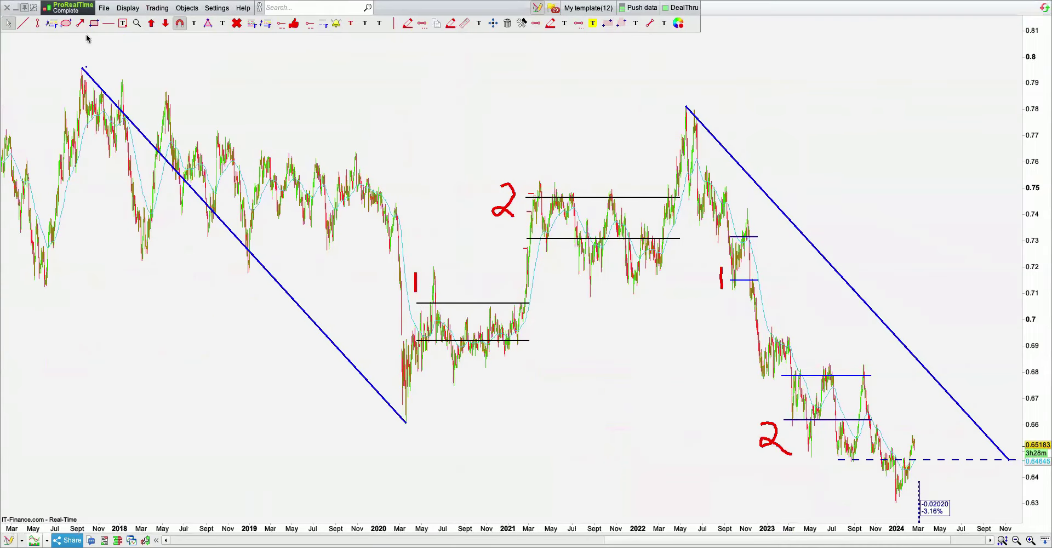
# Place yellow text labels A, B, C and D at the ends of the two blue downtrend lines on CADCHF.
pyautogui.click(592, 27)
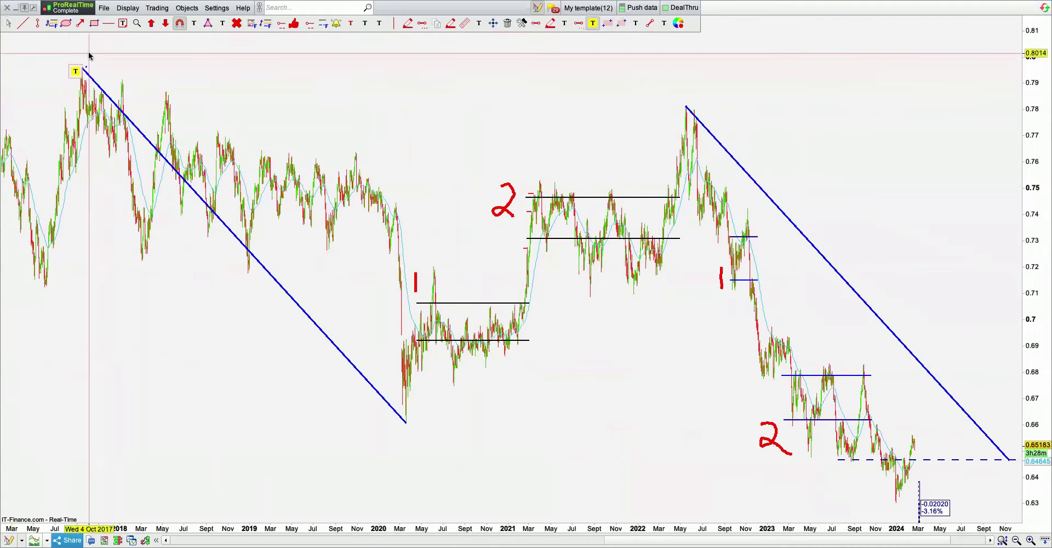
pyautogui.click(82, 56)
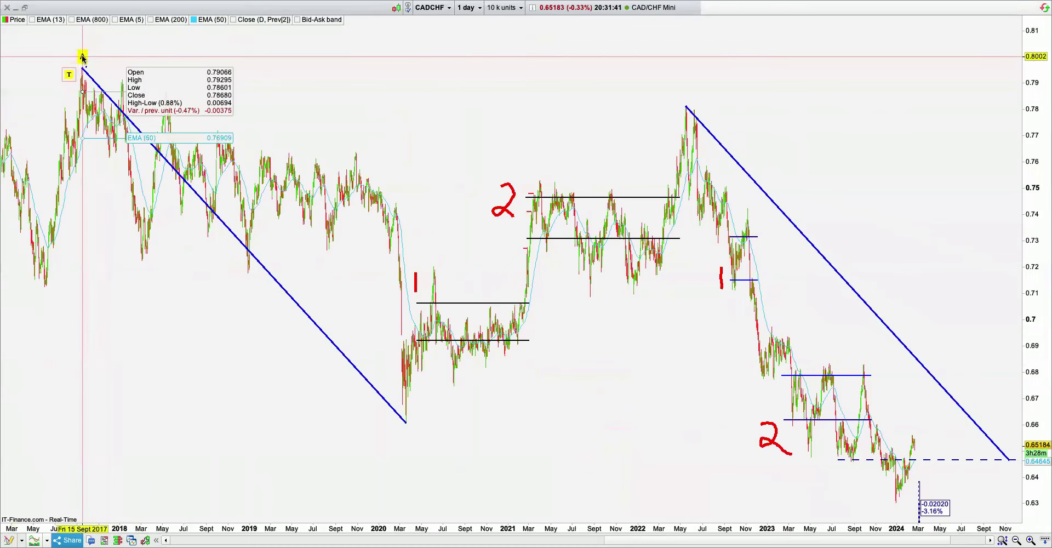
pyautogui.click(406, 435)
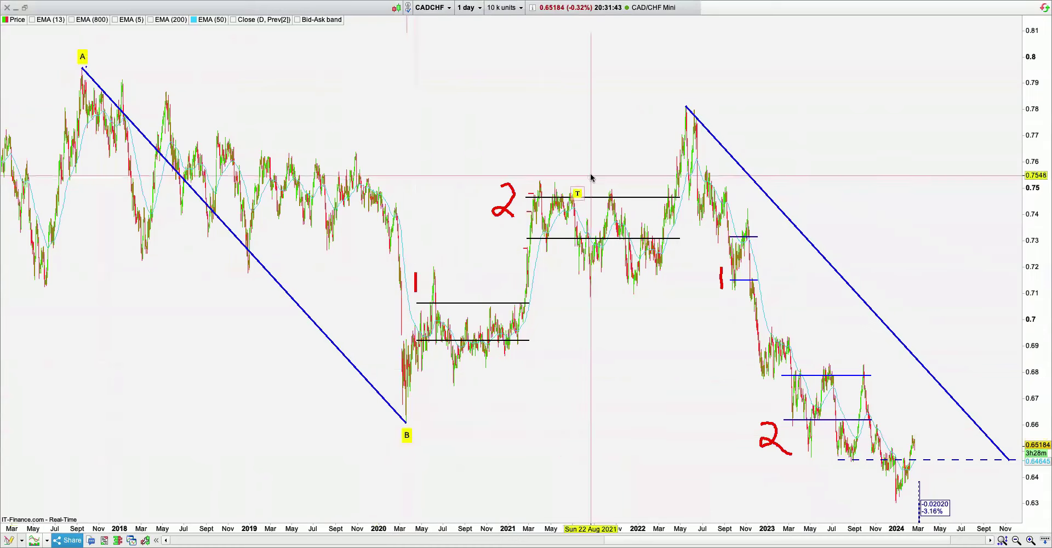
pyautogui.click(680, 94)
pyautogui.click(1008, 474)
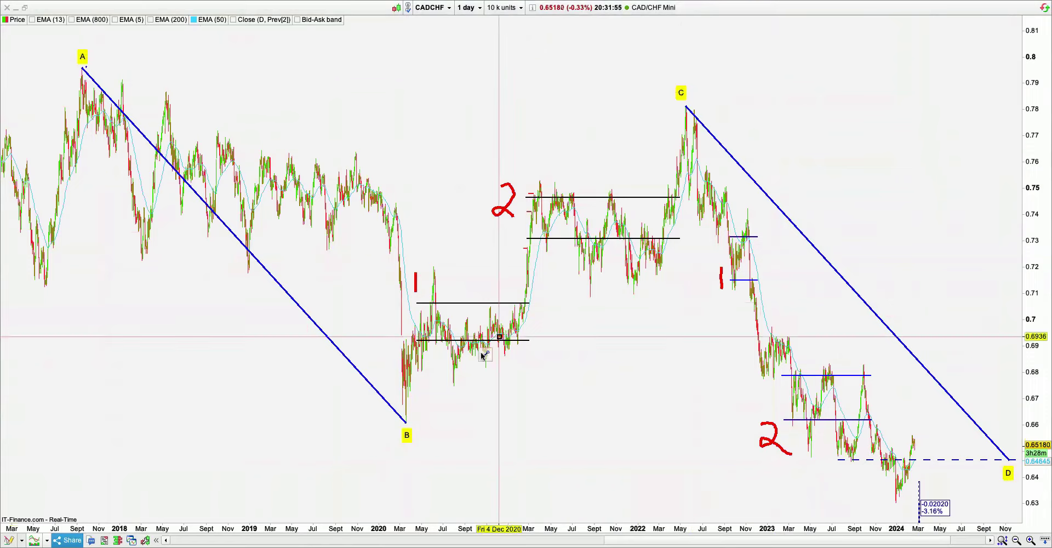
# Draw a trend line from the 2020 low at B to the May 2022 high at C.
pyautogui.click(406, 422)
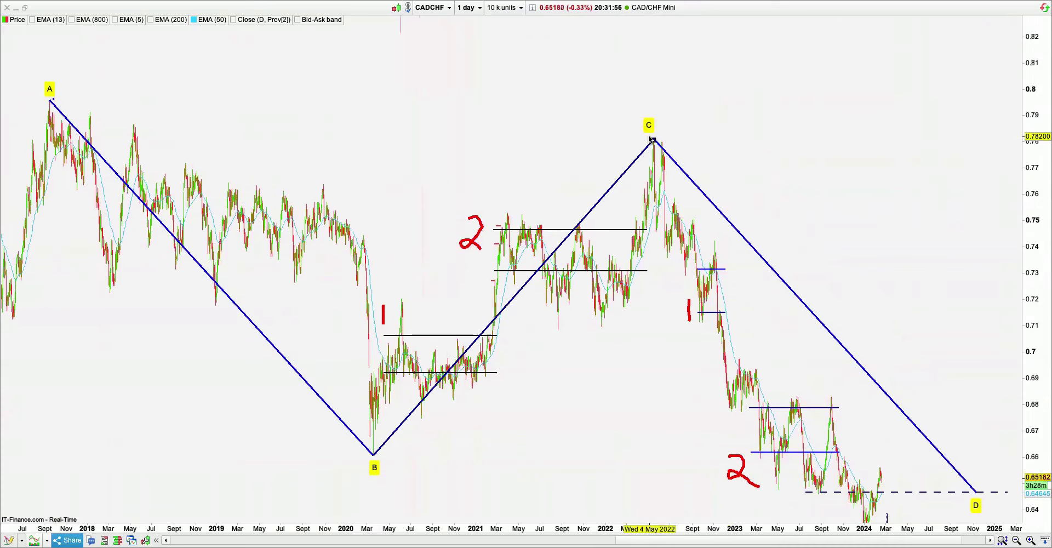
pyautogui.click(653, 138)
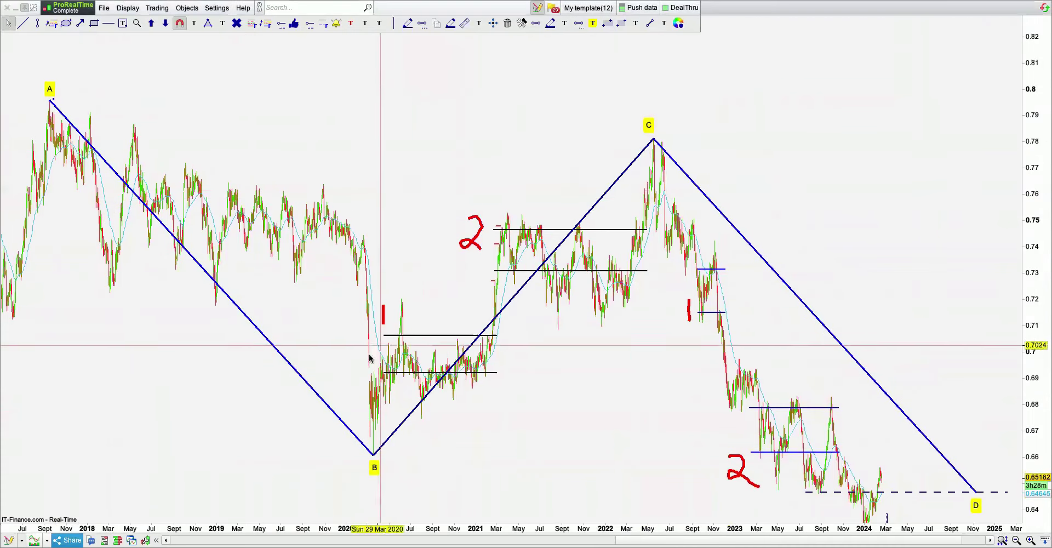
pyautogui.click(548, 260)
# Copy the rising B–C line and place the copy from the December 2023 low up to about 0.75.
pyautogui.moveTo(857, 162); pyautogui.dragTo(568, 167)
pyautogui.moveTo(743, 403); pyautogui.dragTo(745, 334)
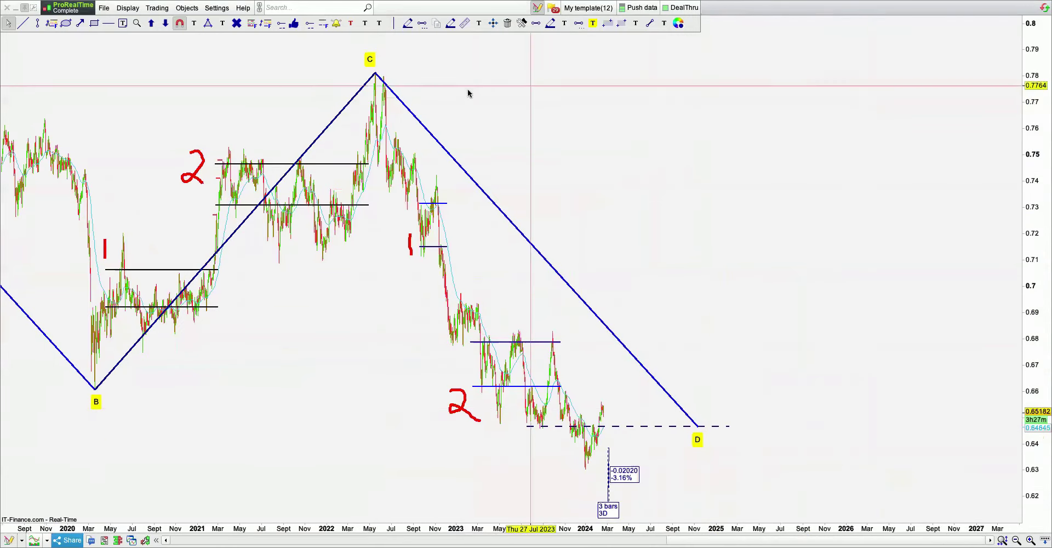
pyautogui.rightClick(358, 95)
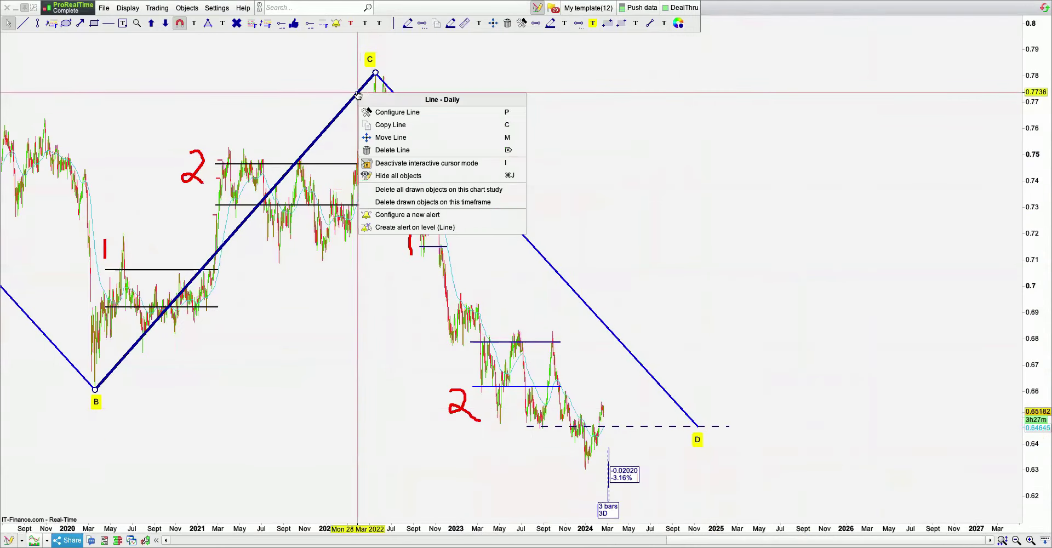
pyautogui.click(395, 125)
pyautogui.click(848, 177)
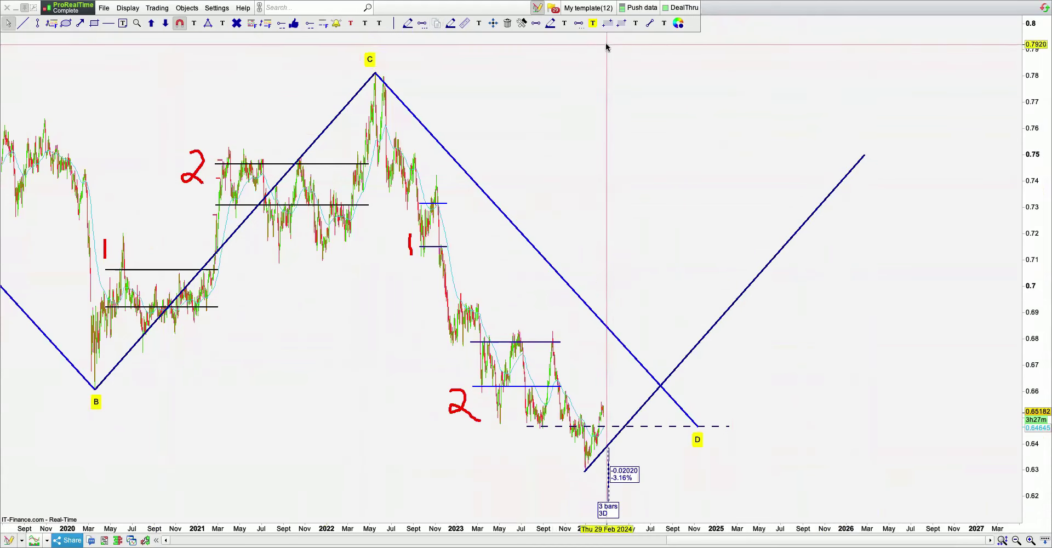
# Measure the projected CADCHF rise from the December 2023 low at 0.63040 up to 0.75000.
pyautogui.moveTo(441, 10); pyautogui.dragTo(524, 70)
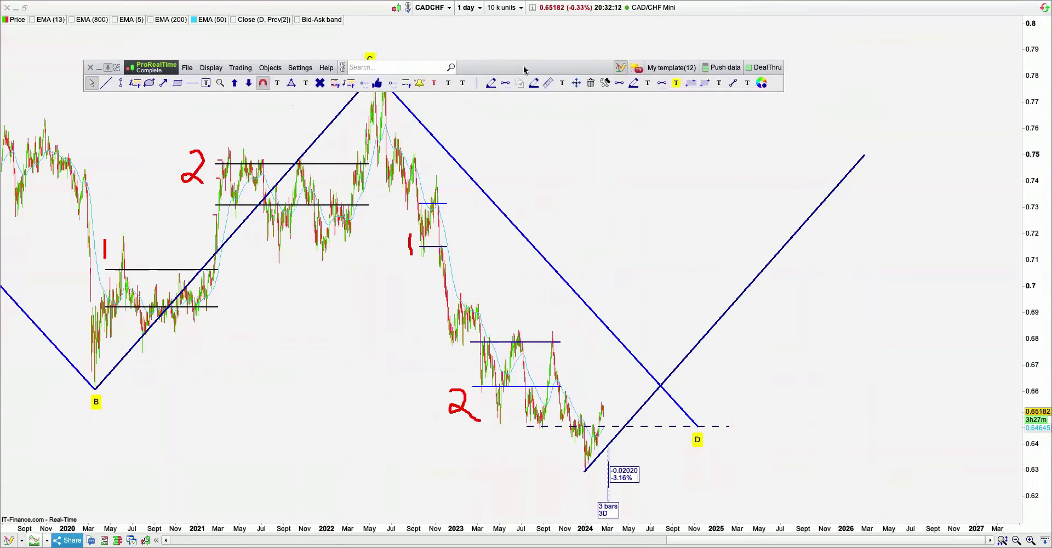
pyautogui.click(547, 83)
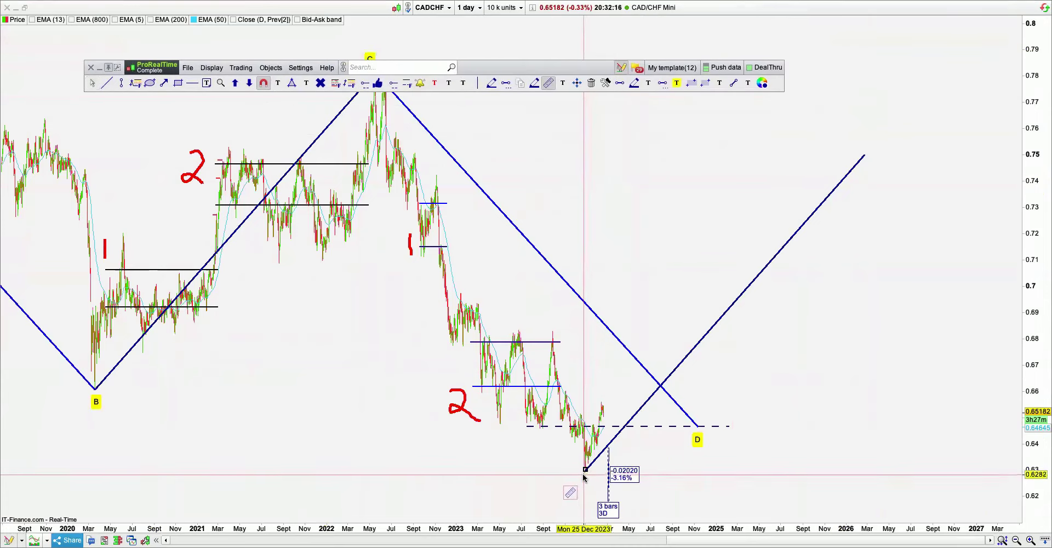
pyautogui.moveTo(585, 469); pyautogui.dragTo(902, 153)
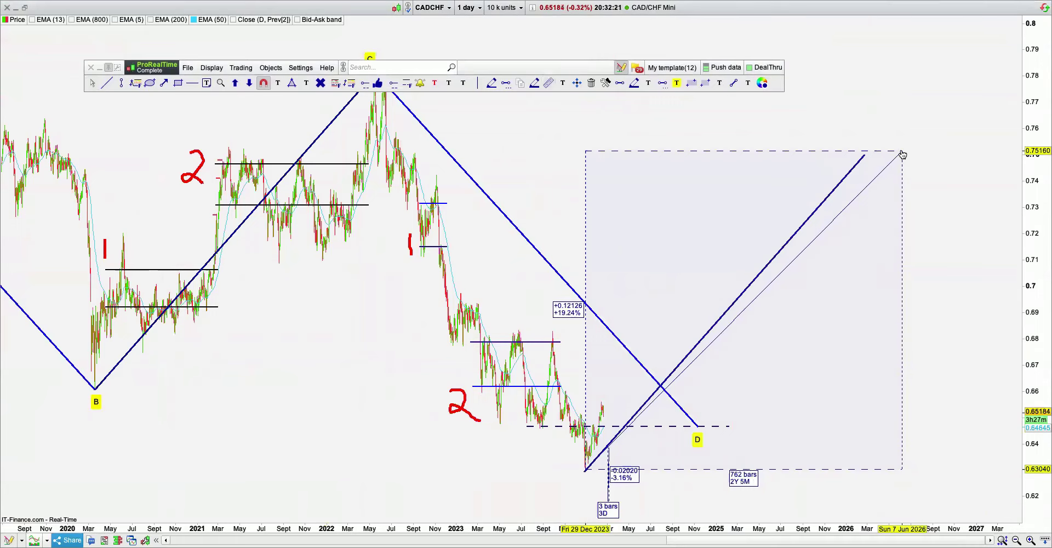
pyautogui.moveTo(901, 155)
pyautogui.mouseDown()
pyautogui.moveTo(727, 345)
pyautogui.moveTo(916, 160)
pyautogui.mouseUp()
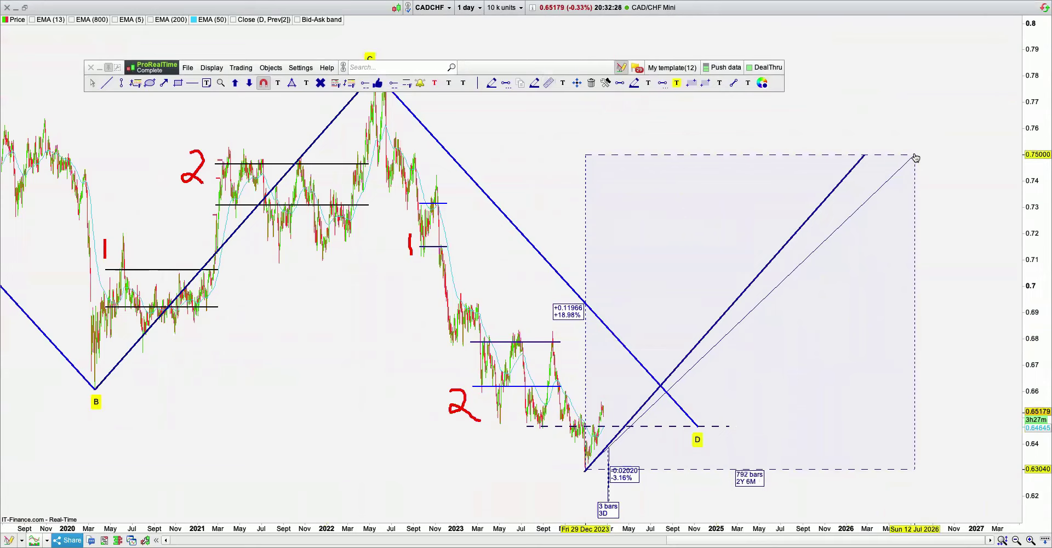
pyautogui.moveTo(915, 158); pyautogui.dragTo(914, 158)
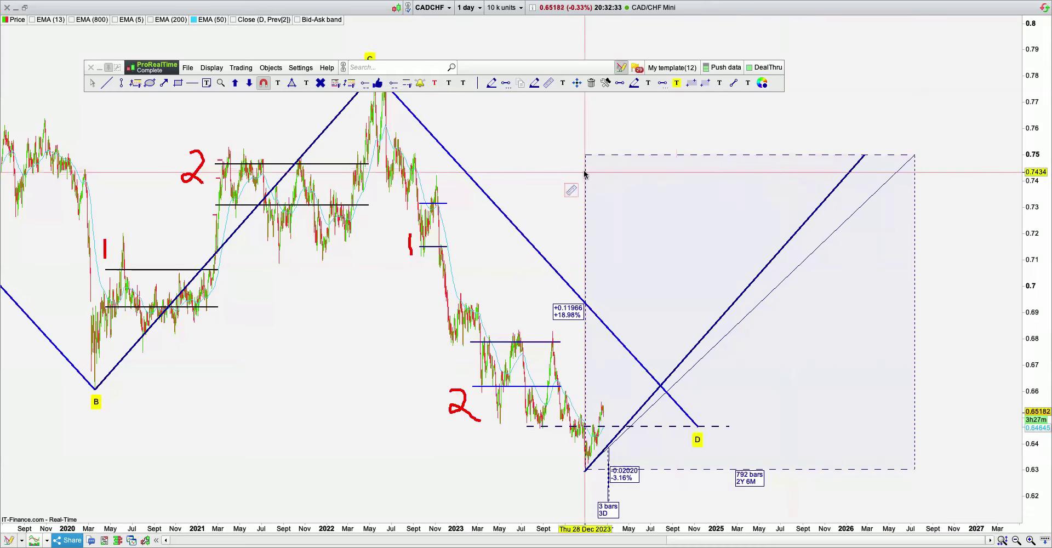
# Show the trading order bar above the CADCHF chart and review the projected rise against the earlier swings.
pyautogui.click(1044, 9)
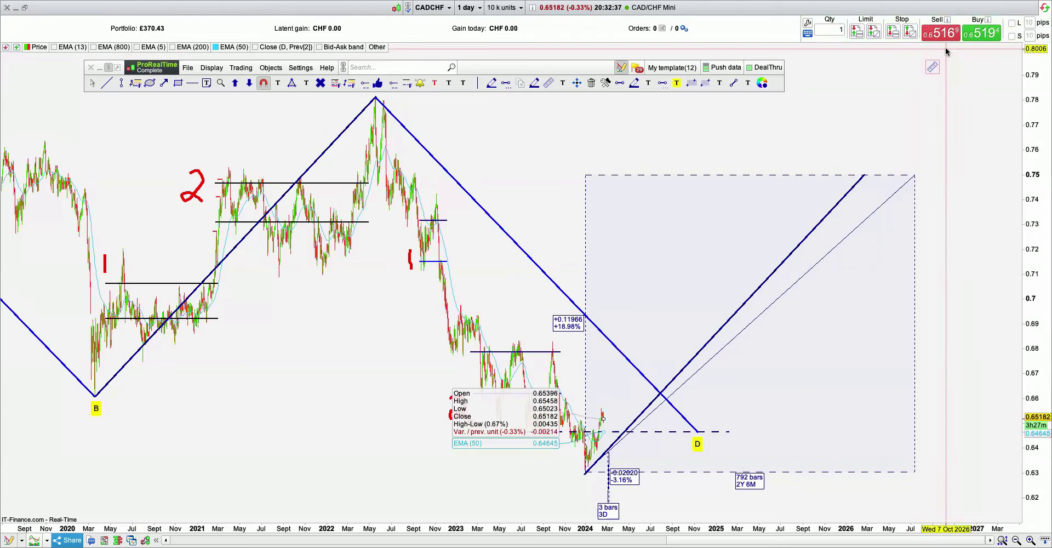
pyautogui.press('Escape')
pyautogui.moveTo(855, 96); pyautogui.dragTo(966, 112)
pyautogui.moveTo(724, 114); pyautogui.dragTo(800, 116)
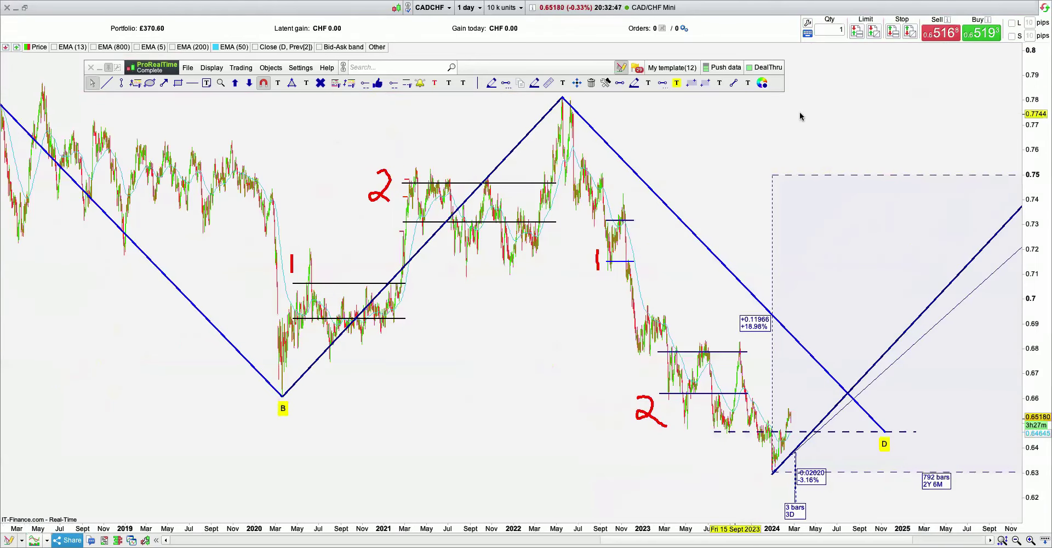
pyautogui.hscroll(3, 798, 116)
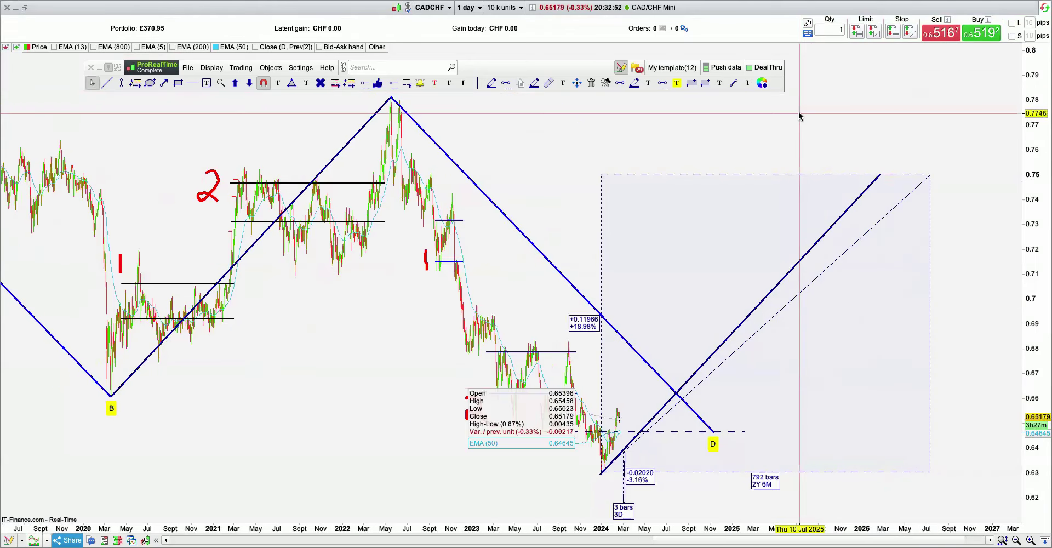
pyautogui.moveTo(664, 146); pyautogui.dragTo(829, 140)
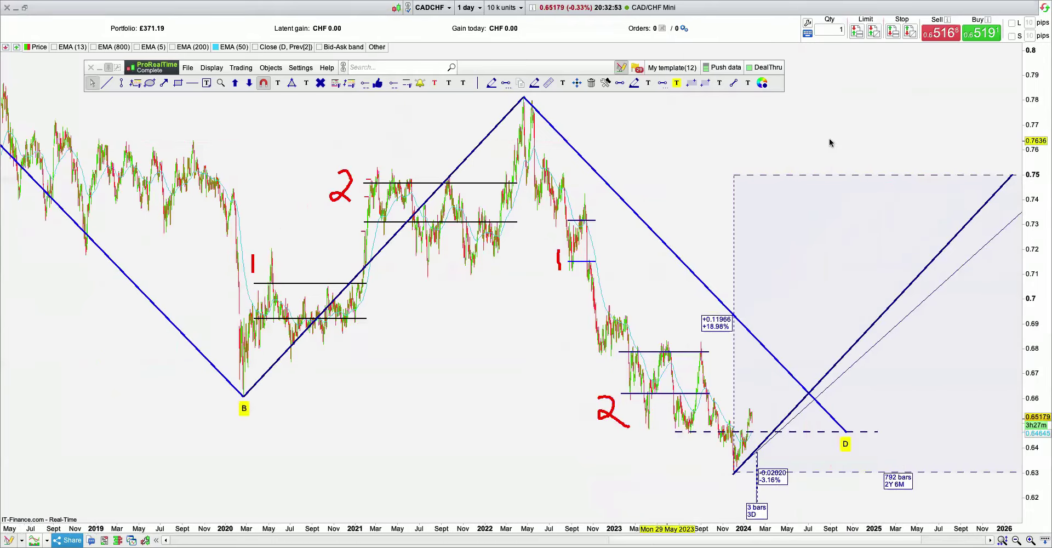
# Switch to the CADJPY daily chart and review its long-term swings from 2004 to the present.
pyautogui.click(213, 68)
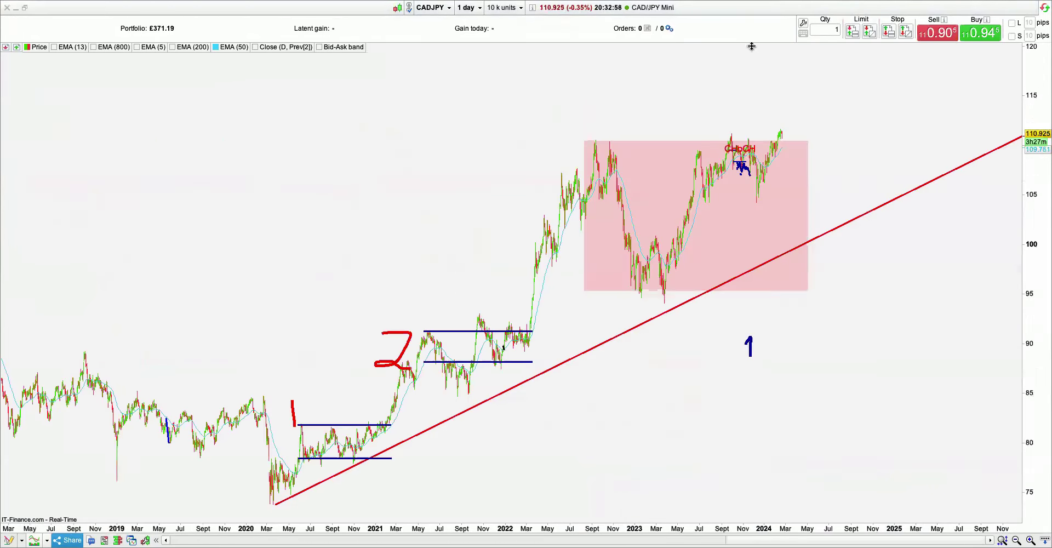
pyautogui.click(741, 15)
pyautogui.scroll(-2, 414, 215)
pyautogui.scroll(-3, 413, 215)
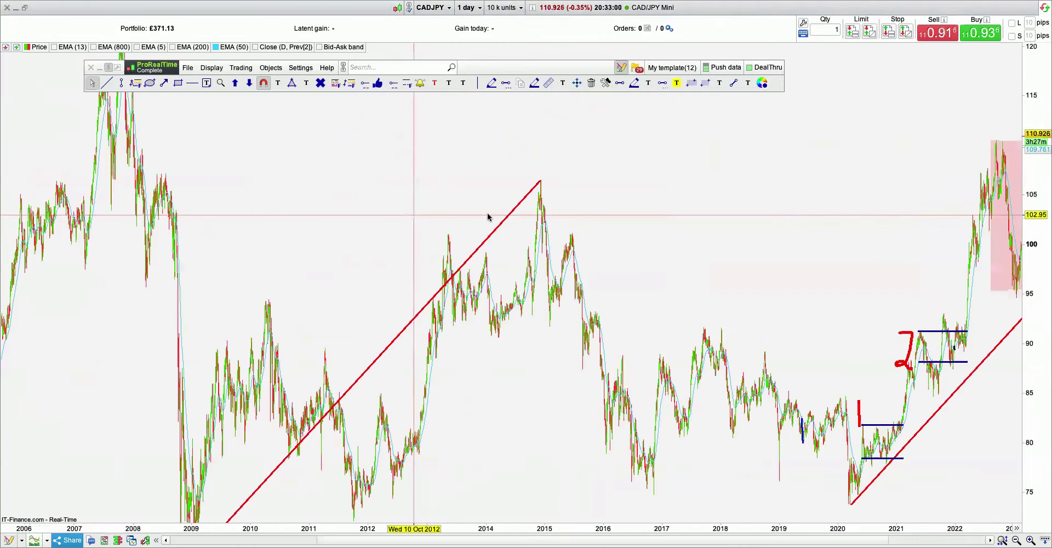
pyautogui.moveTo(601, 292); pyautogui.dragTo(528, 153)
pyautogui.scroll(-2, 476, 187)
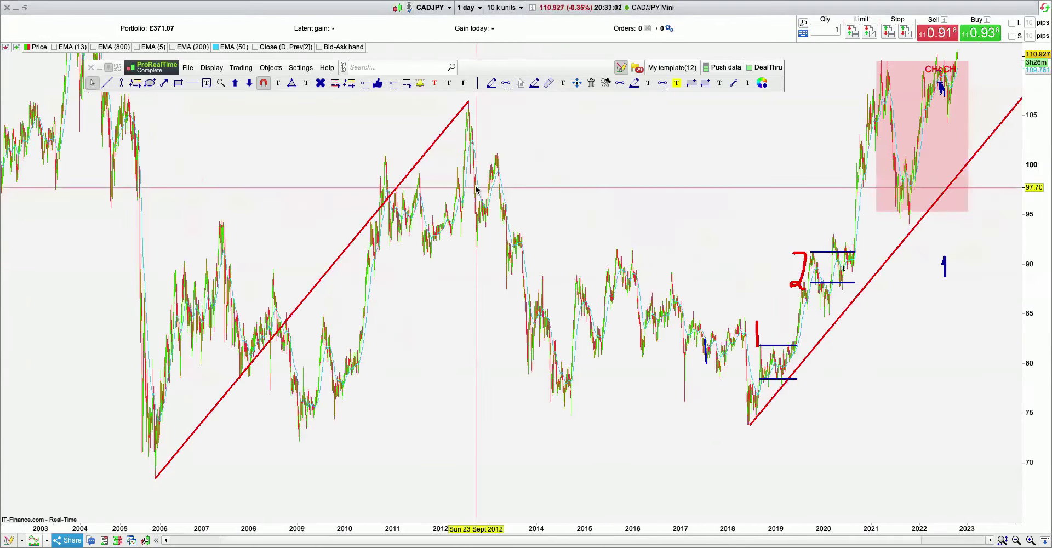
pyautogui.scroll(-2, 657, 139)
pyautogui.moveTo(667, 141); pyautogui.dragTo(534, 130)
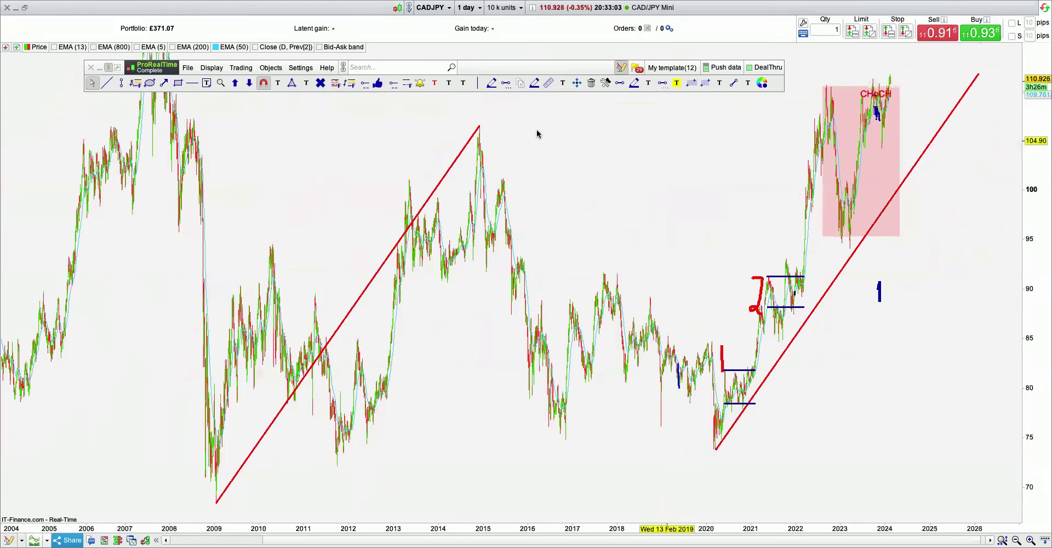
# Set the drawing colour to red and draw a CADJPY line from the December 2014 high to the 2020 low.
pyautogui.moveTo(513, 65); pyautogui.dragTo(442, 30)
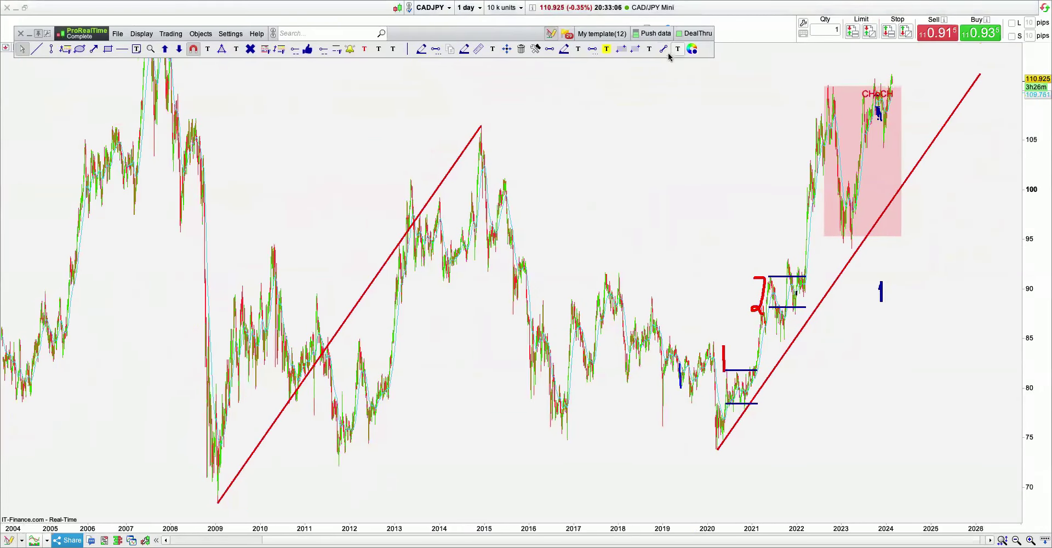
pyautogui.click(692, 48)
pyautogui.click(699, 202)
pyautogui.click(481, 125)
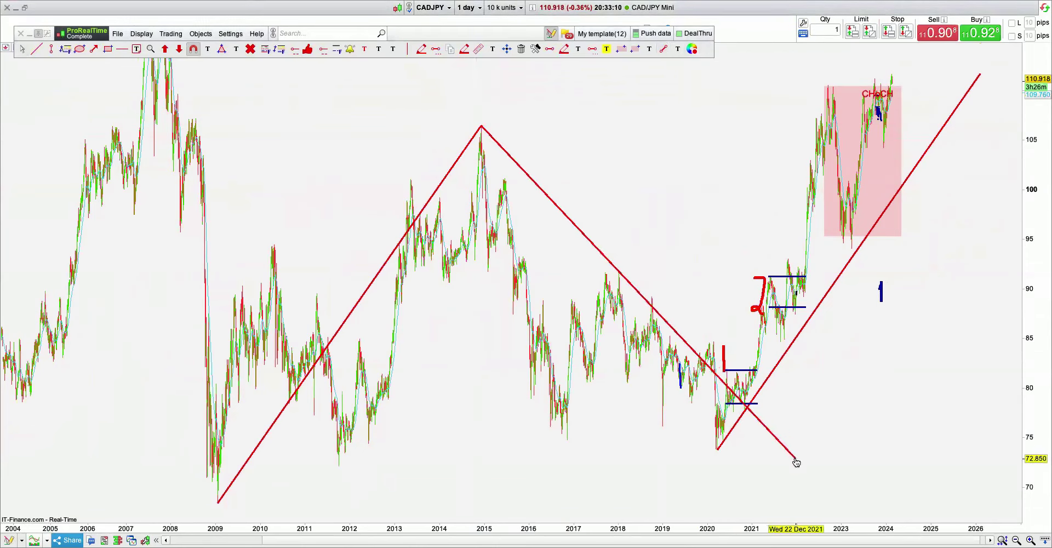
pyautogui.click(717, 450)
# Place yellow text labels A at the 2009 low, B at the 2014 high and C at the 2020 low on CADJPY.
pyautogui.click(606, 49)
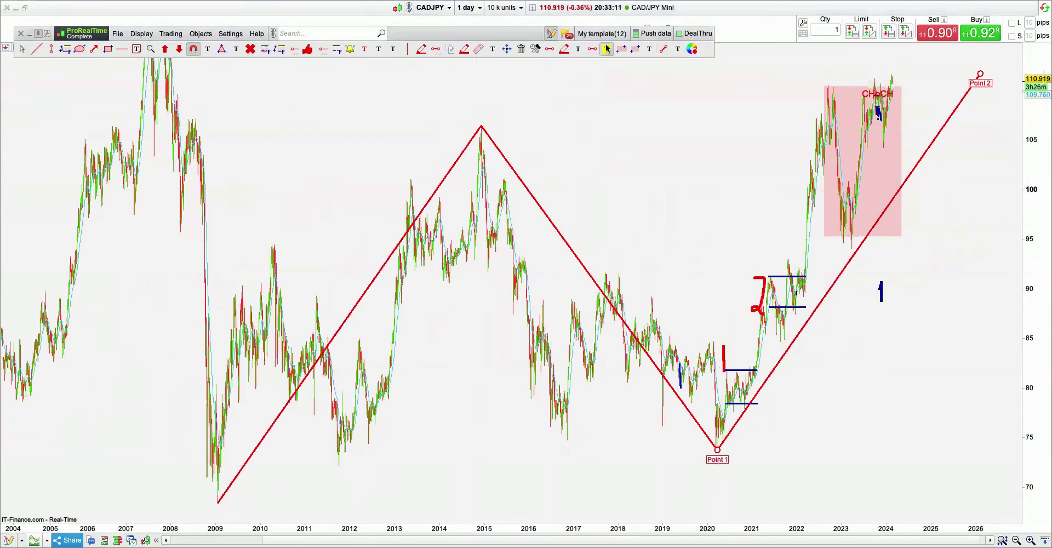
pyautogui.click(213, 512)
pyautogui.write('A')
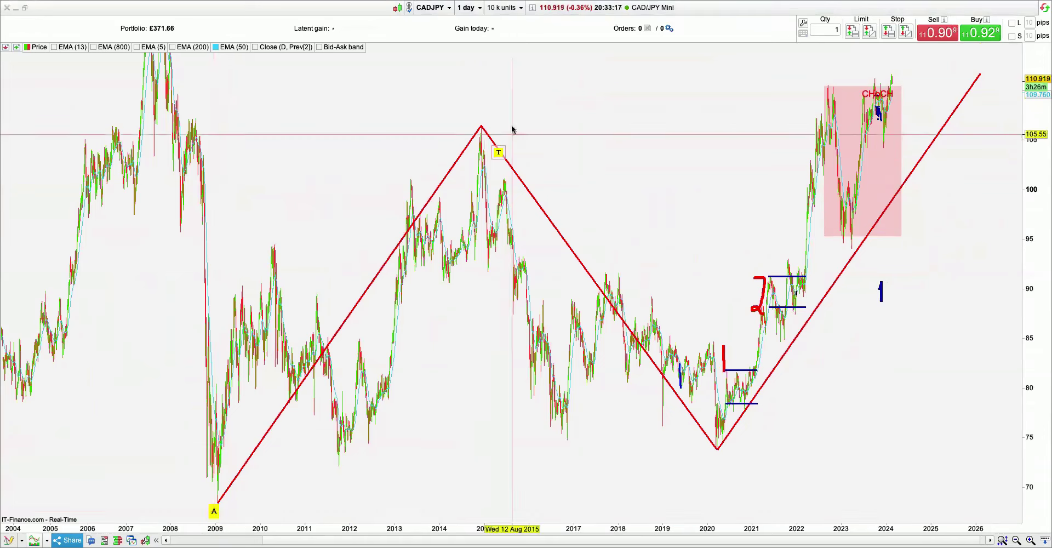
pyautogui.write('B')
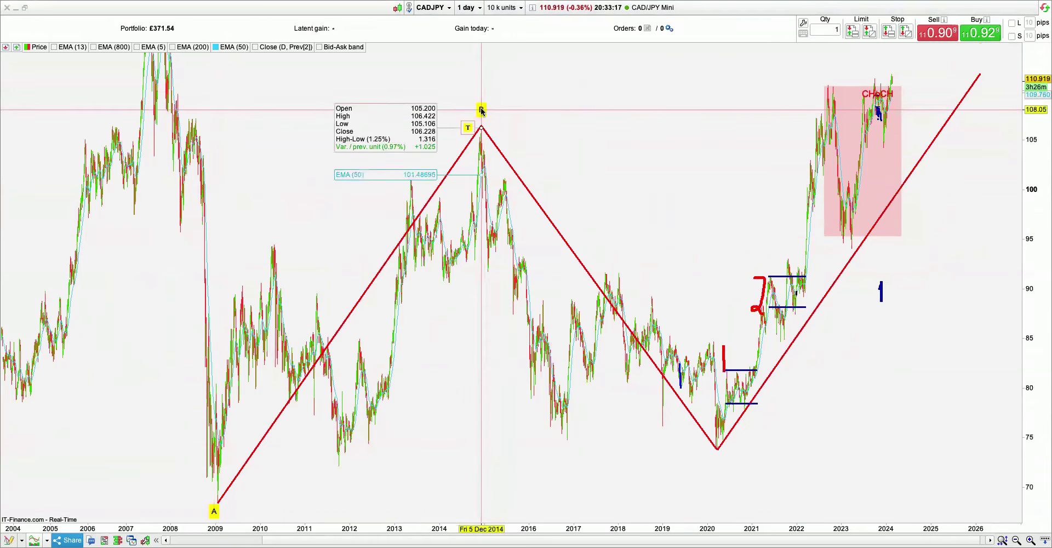
pyautogui.click(717, 463)
pyautogui.write('C')
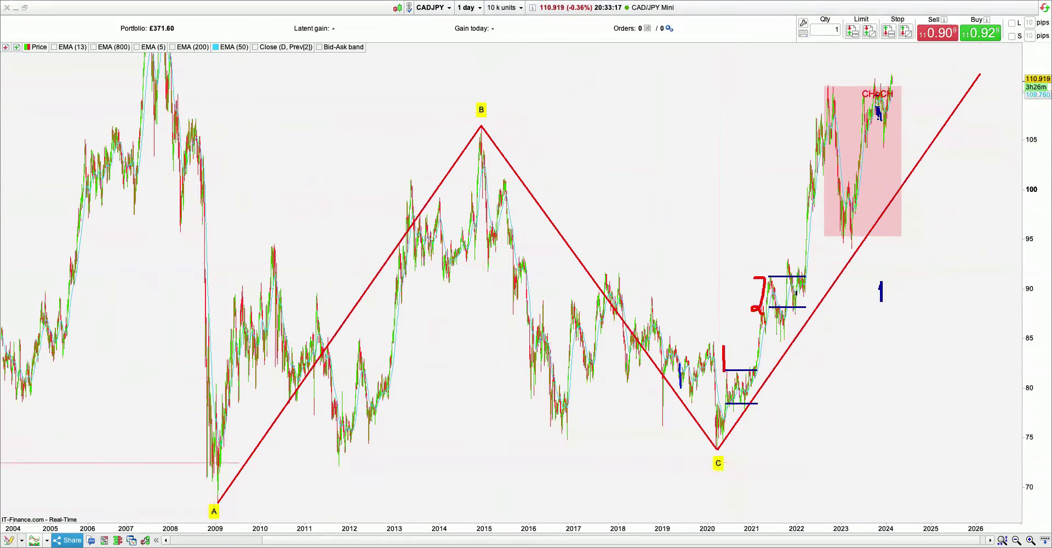
# Place a yellow text label D above the projected CADJPY high and draw a red horizontal line at that level.
pyautogui.click(972, 60)
pyautogui.write('D')
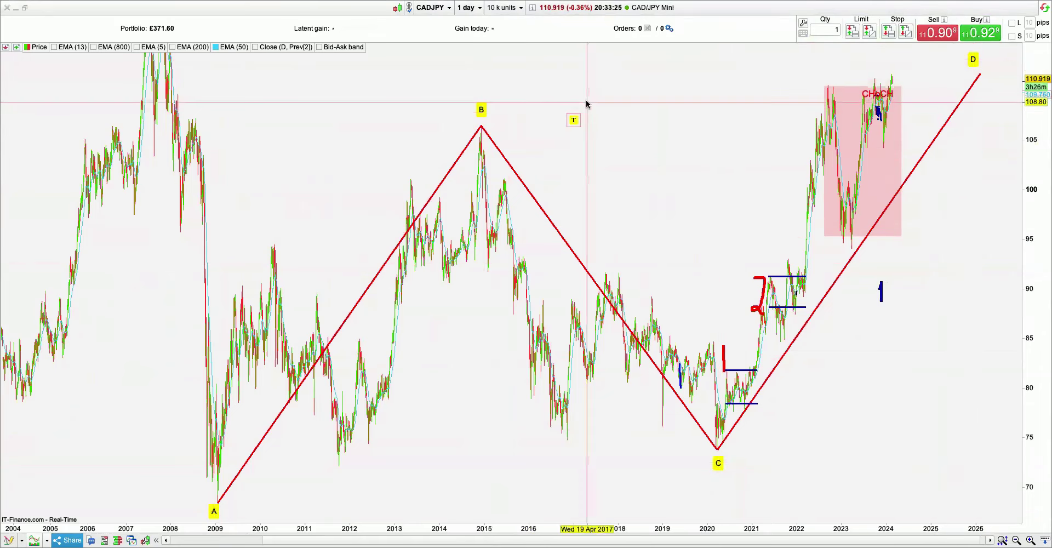
pyautogui.moveTo(867, 71); pyautogui.dragTo(969, 72)
pyautogui.click(1008, 73)
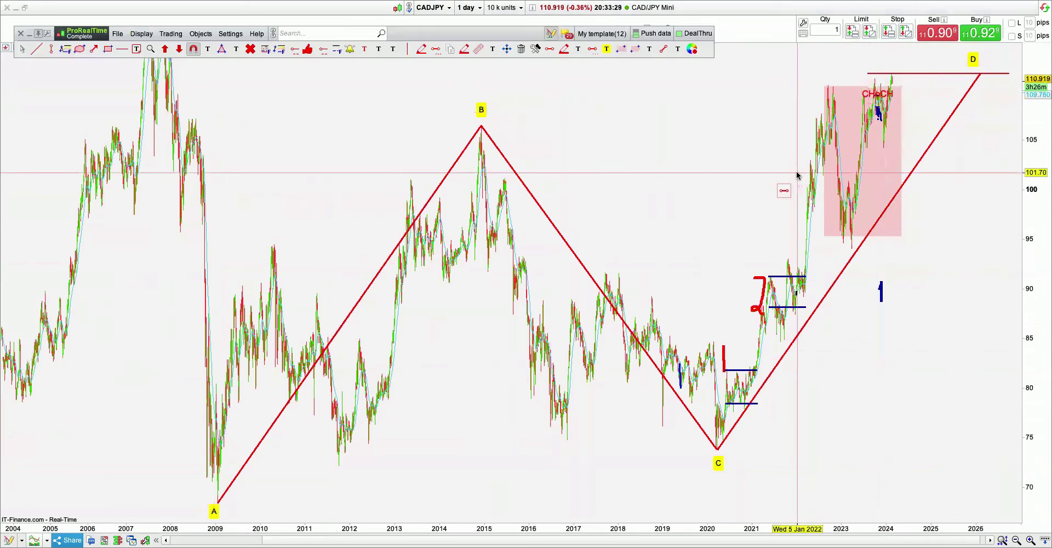
# Examine CADJPY price action around the shaded range and the projected C to D leg up close and in context.
pyautogui.scroll(6, 796, 172)
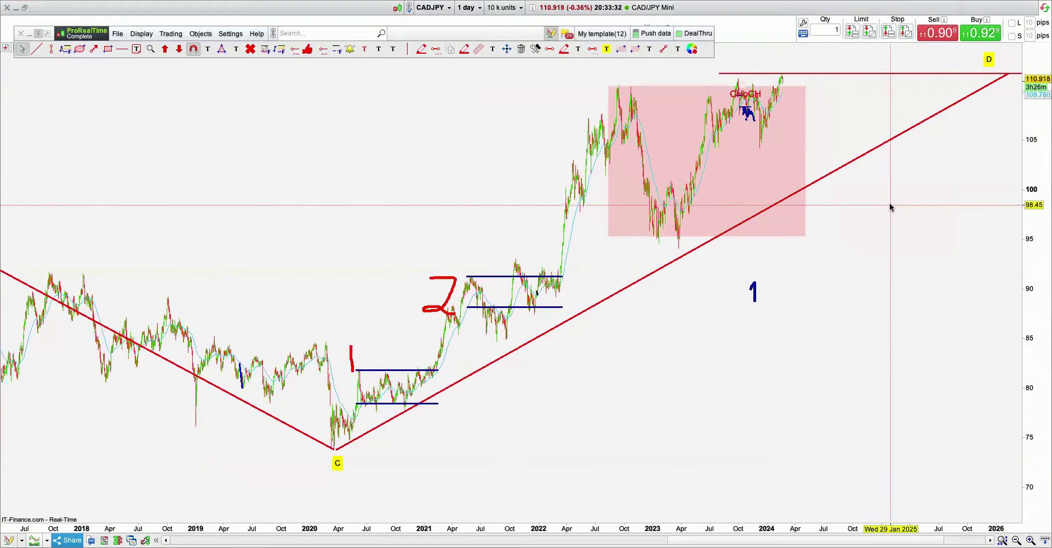
pyautogui.scroll(4, 890, 205)
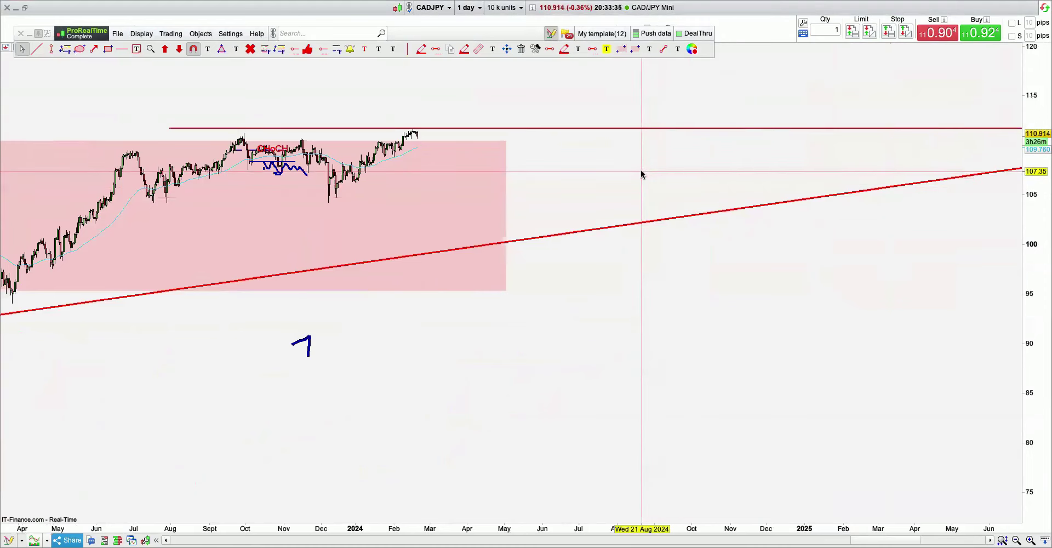
pyautogui.moveTo(637, 175); pyautogui.dragTo(714, 175)
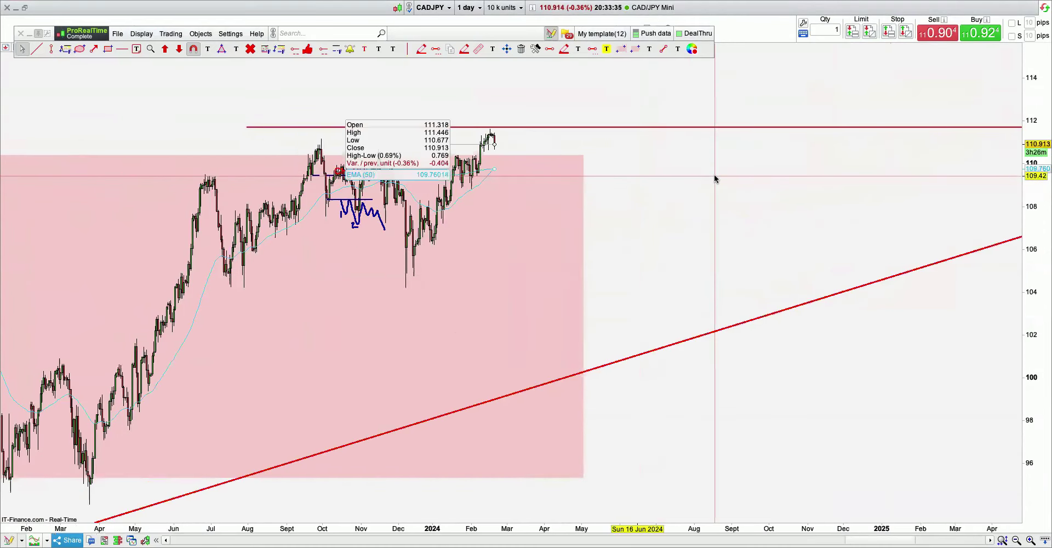
pyautogui.scroll(-4, 889, 149)
pyautogui.scroll(-2, 889, 149)
pyautogui.moveTo(699, 426); pyautogui.dragTo(906, 263)
pyautogui.scroll(-2, 907, 268)
pyautogui.moveTo(822, 329); pyautogui.dragTo(1043, 354)
pyautogui.moveTo(1040, 152); pyautogui.dragTo(1044, 417)
pyautogui.moveTo(768, 342); pyautogui.dragTo(730, 386)
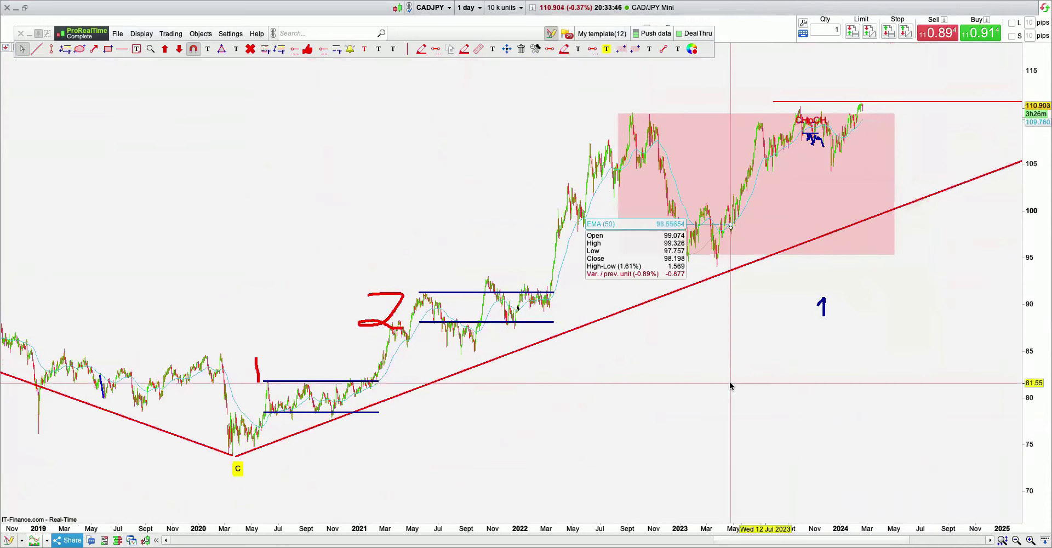
# Switch from CADJPY to the CHFJPY daily chart.
pyautogui.click(136, 34)
pyautogui.click(144, 48)
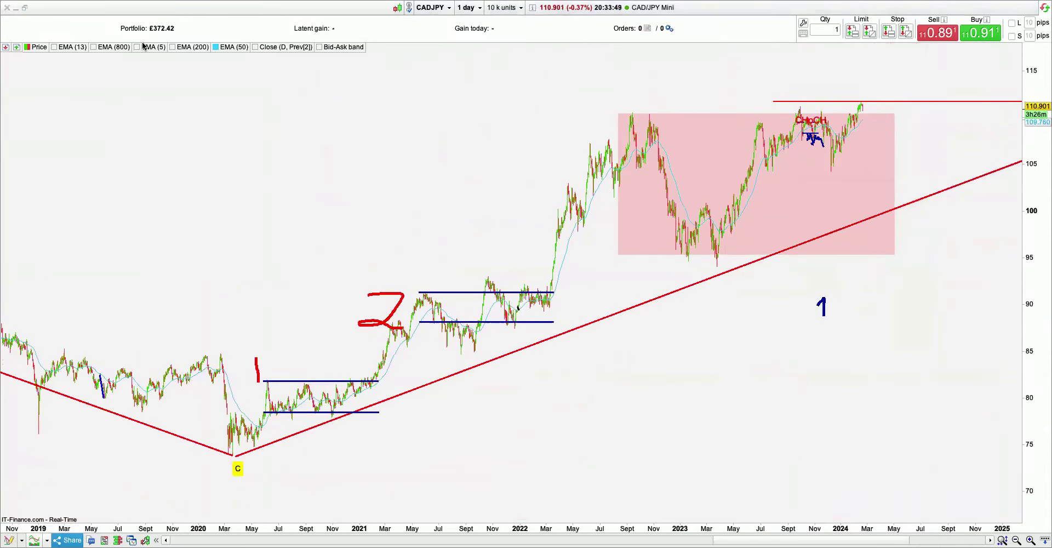
pyautogui.click(737, 166)
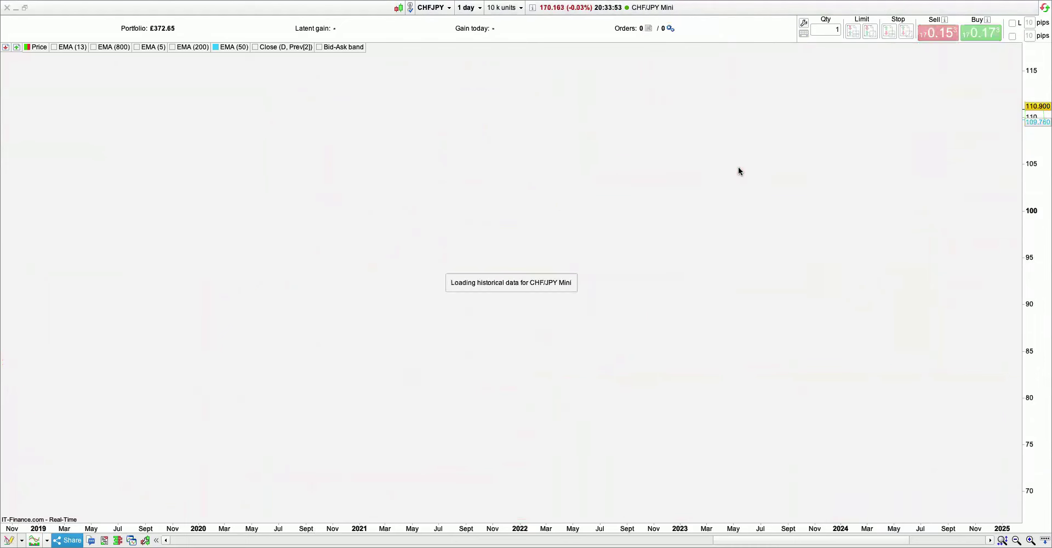
pyautogui.click(777, 30)
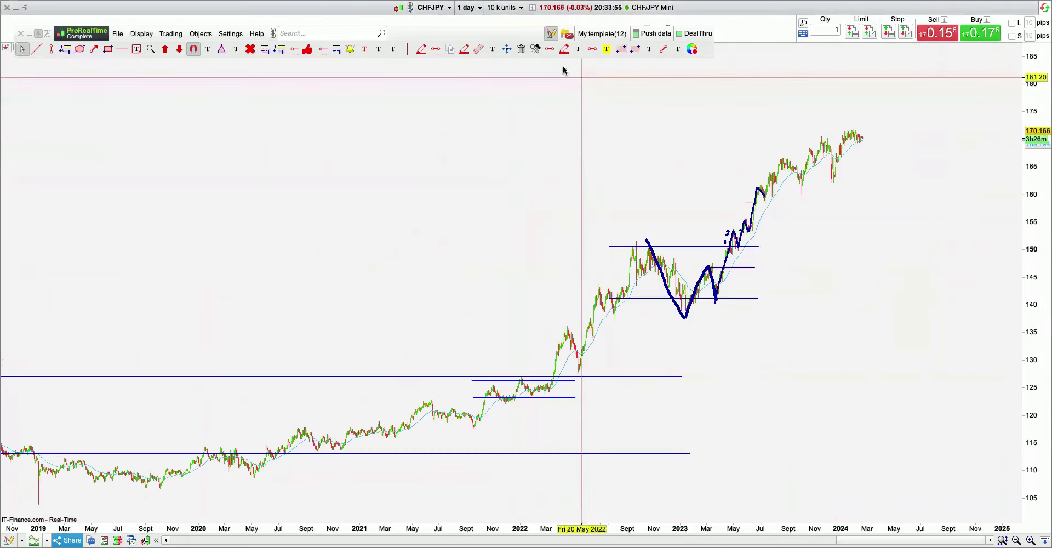
# Set the CHFJPY timeframe to 2 weeks and review the numbered consolidation ranges up to 2024.
pyautogui.click(468, 9)
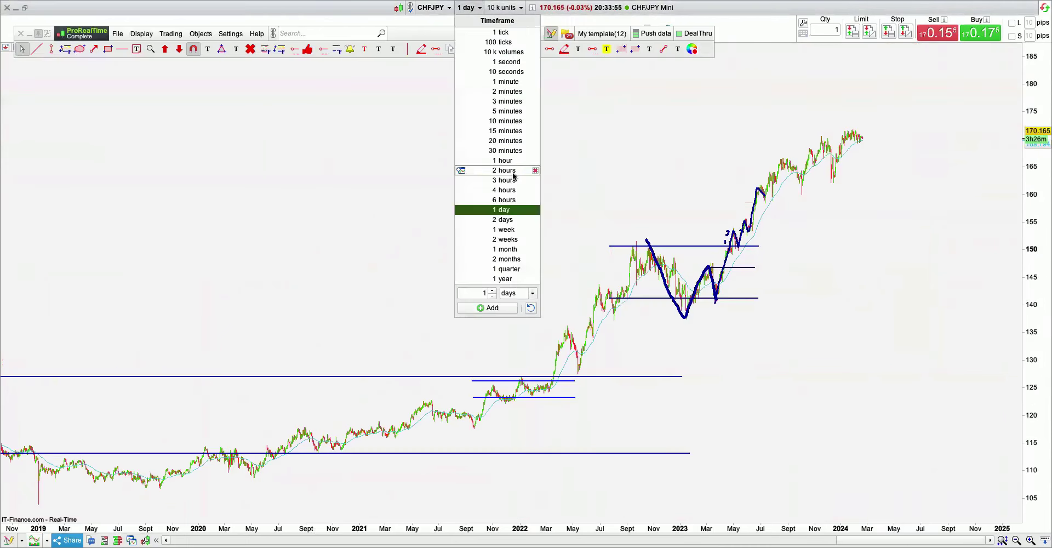
pyautogui.click(505, 229)
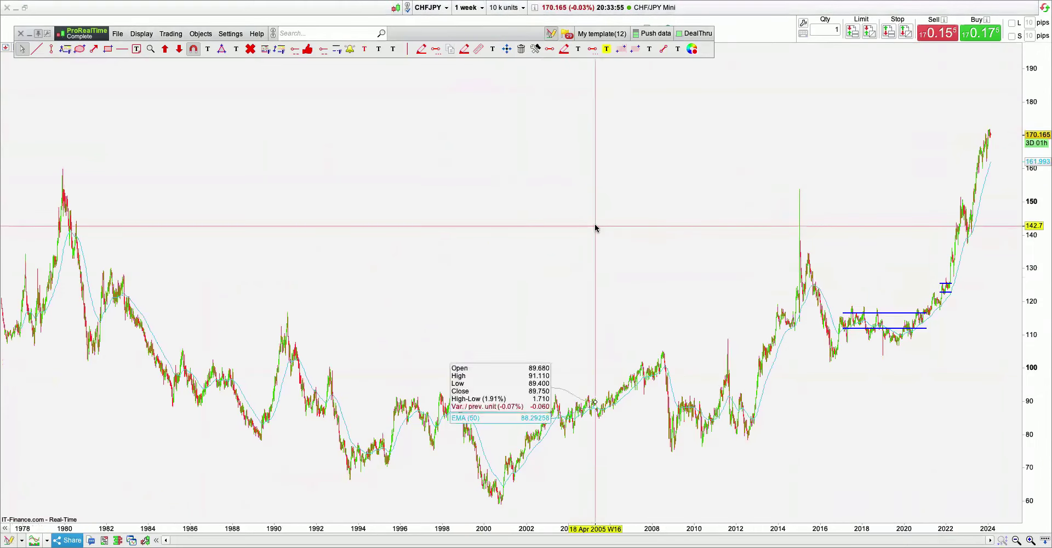
pyautogui.click(465, 9)
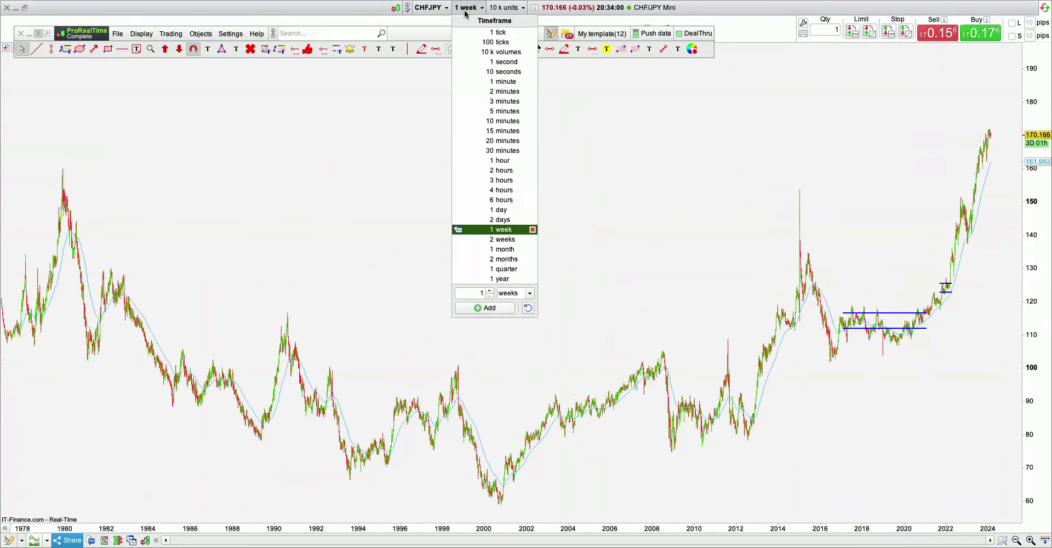
pyautogui.click(505, 240)
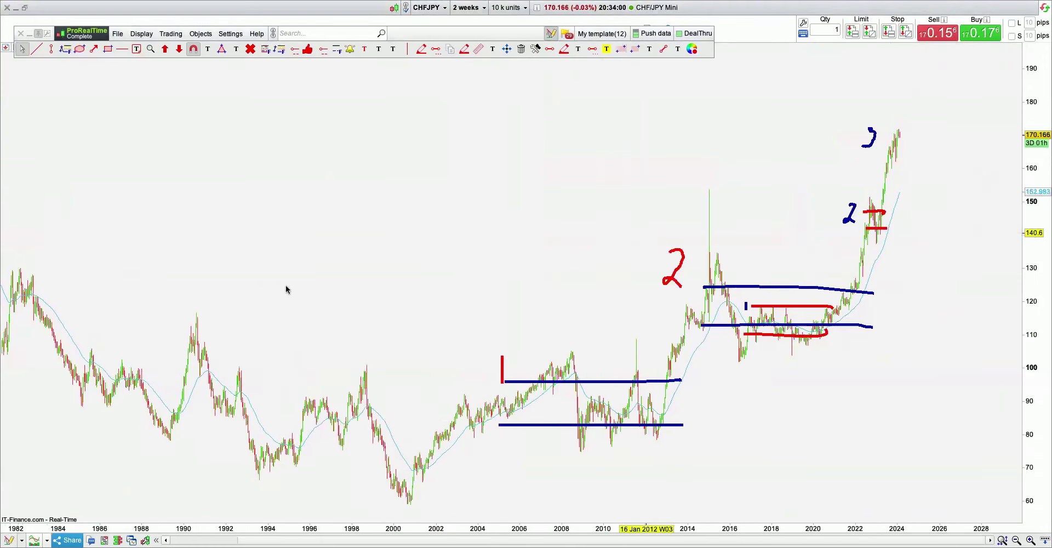
pyautogui.moveTo(285, 290); pyautogui.dragTo(366, 267)
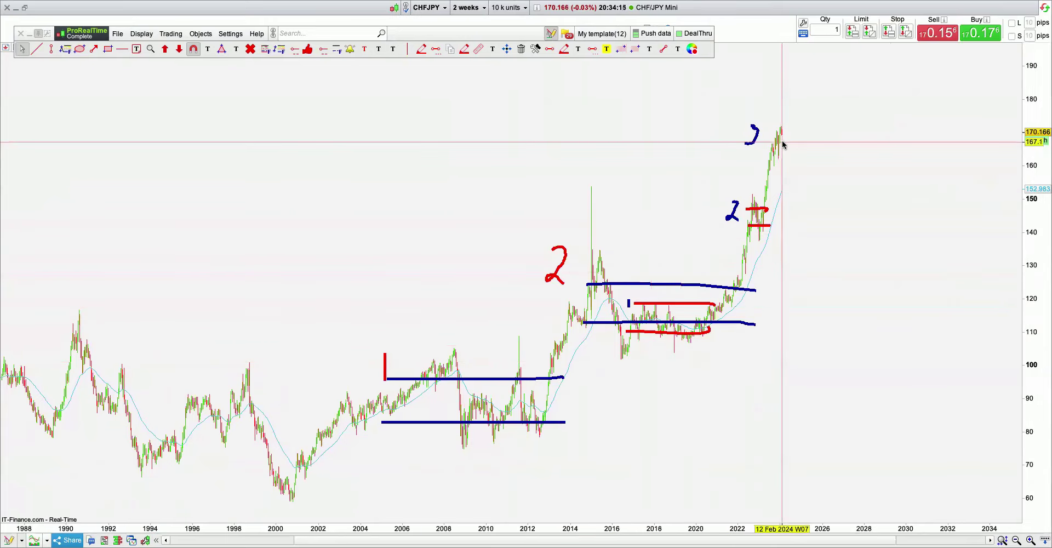
# Switch from CHFJPY to the EURAUD chart in the instrument list.
pyautogui.click(134, 34)
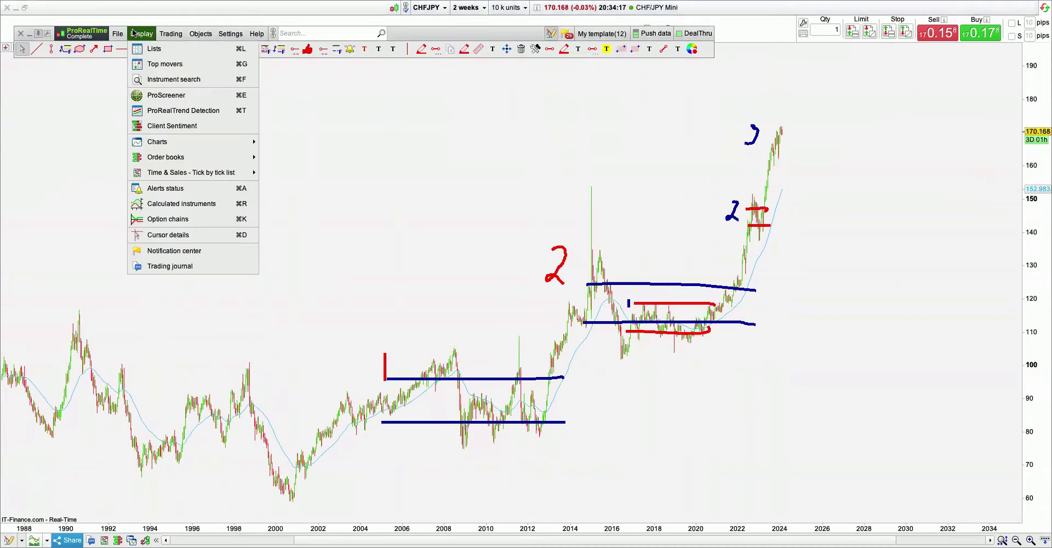
pyautogui.click(557, 245)
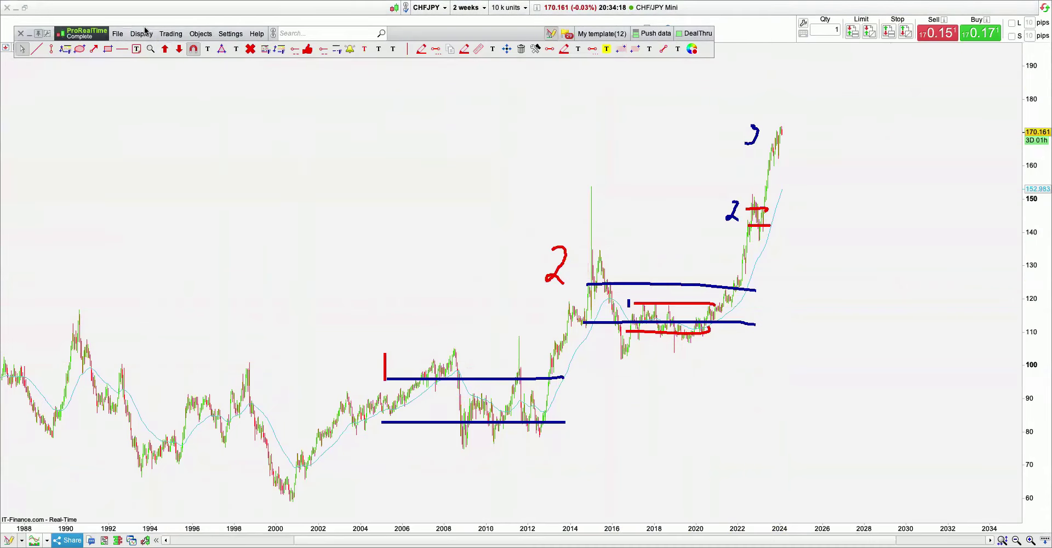
pyautogui.click(145, 31)
pyautogui.click(147, 45)
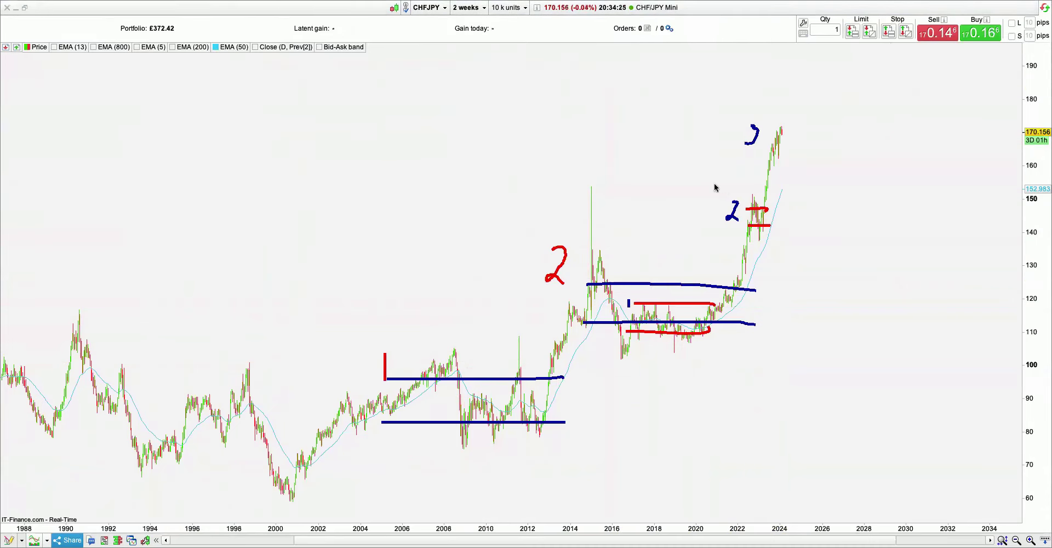
pyautogui.press('Down')
pyautogui.click(765, 27)
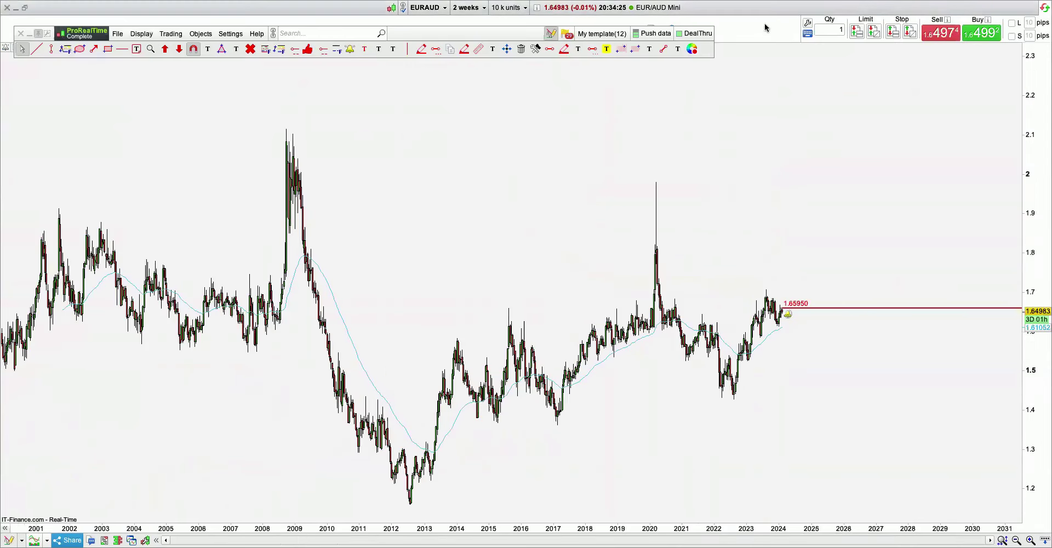
# Set the EURAUD timeframe to 1 day and bring the XABCD pattern and recent price action into view.
pyautogui.click(461, 8)
pyautogui.click(496, 209)
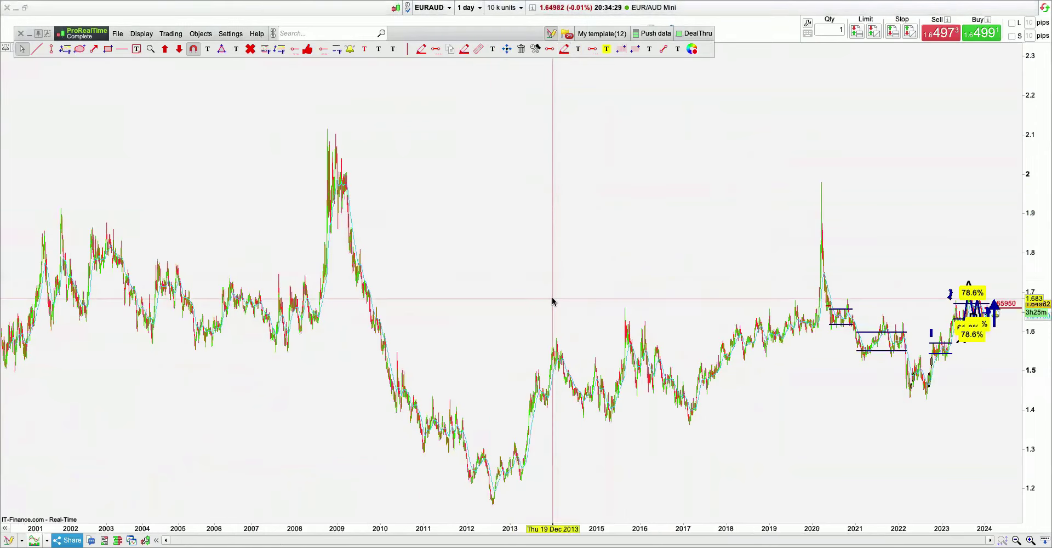
pyautogui.scroll(5, 552, 301)
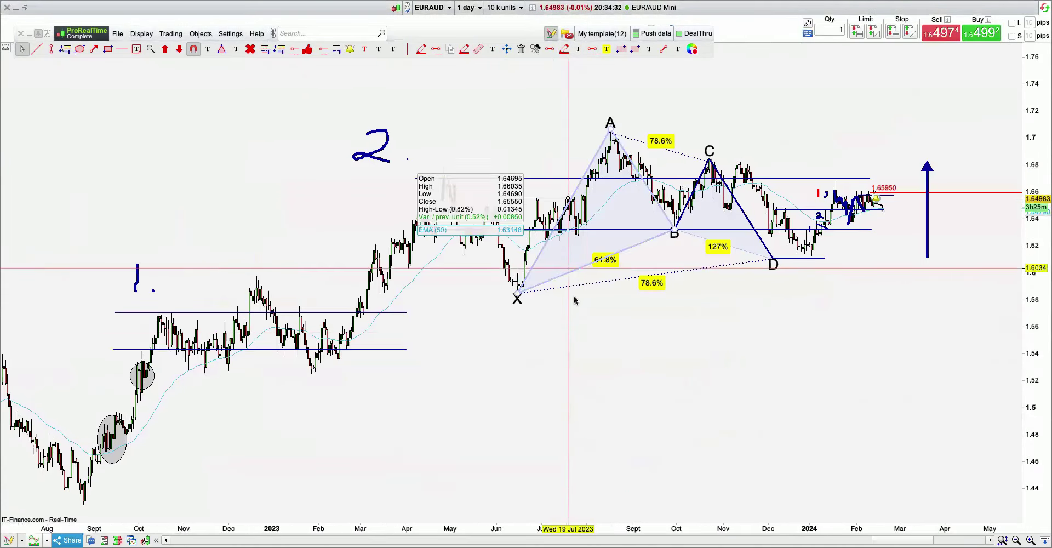
pyautogui.moveTo(586, 308); pyautogui.dragTo(563, 330)
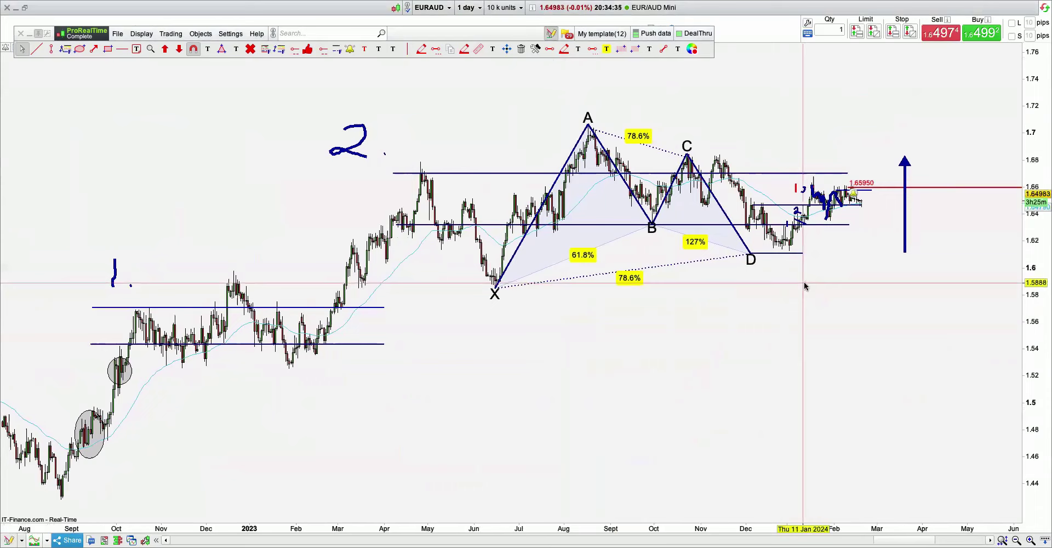
pyautogui.moveTo(721, 324); pyautogui.dragTo(529, 334)
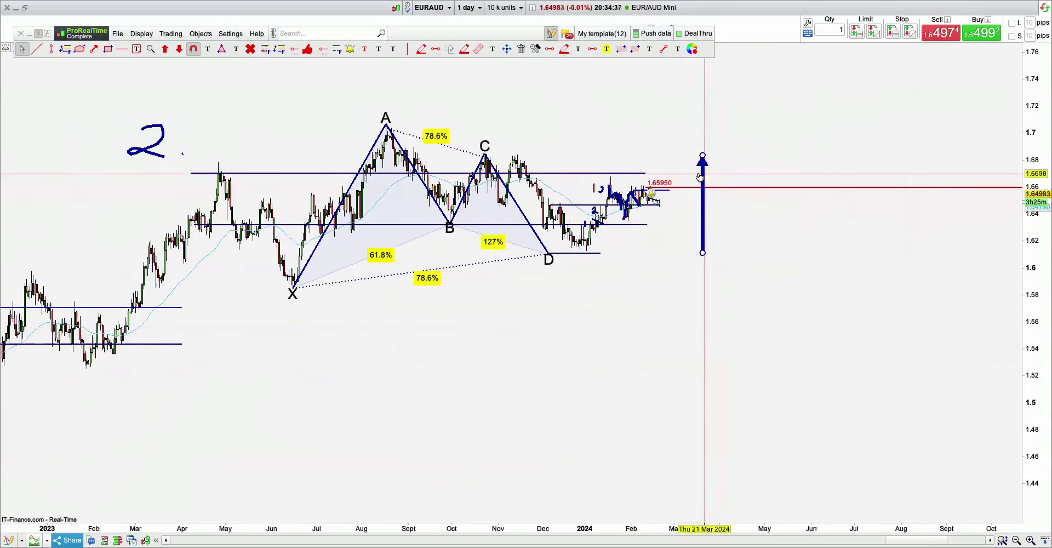
# Move the EURAUD horizontal alert line up to 1.67380 and delete its alert.
pyautogui.moveTo(701, 188); pyautogui.dragTo(763, 168)
pyautogui.rightClick(763, 168)
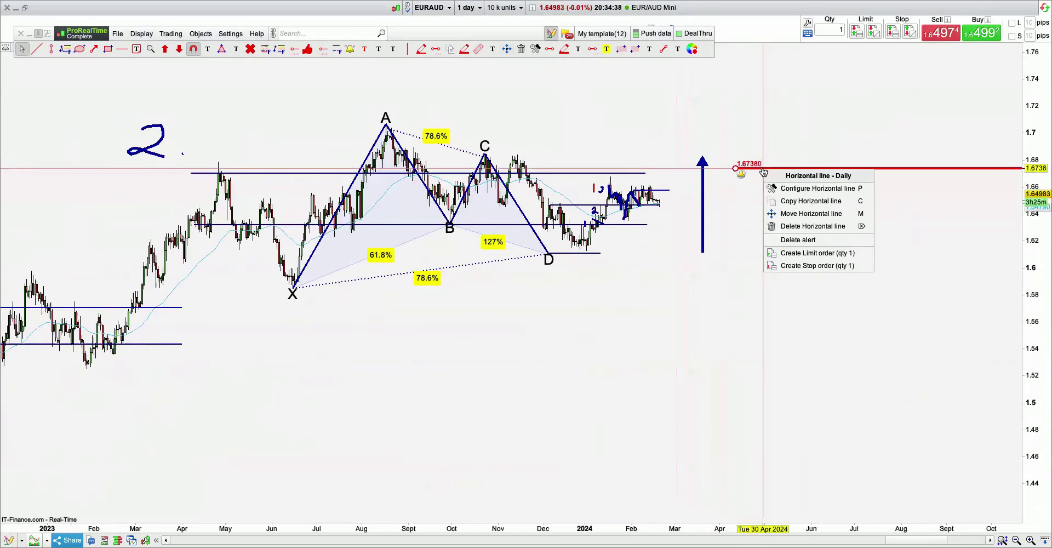
pyautogui.click(775, 239)
pyautogui.hscroll(-5, 584, 374)
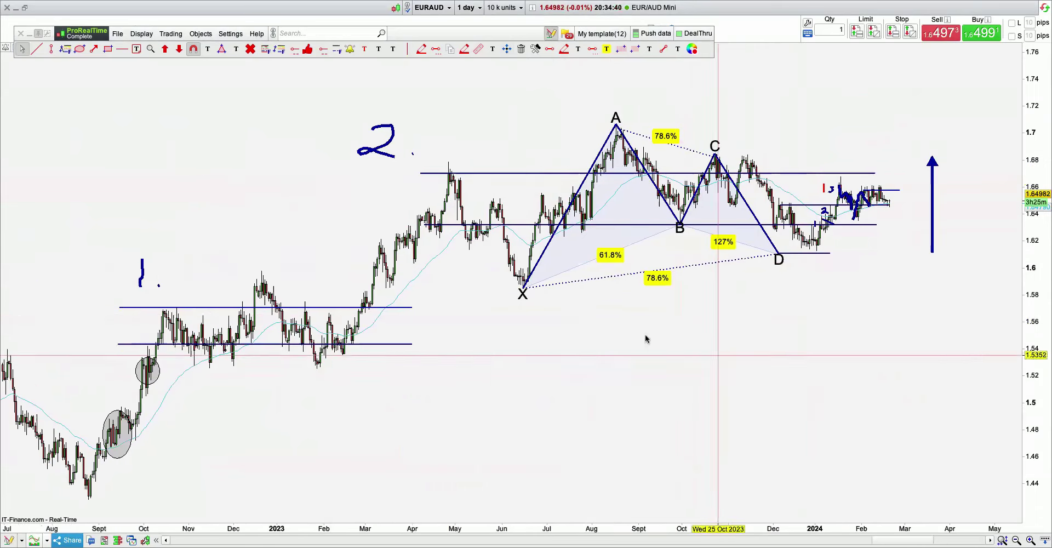
# Recolour the large handwritten numbers 1 and 2 on the EURAUD chart to red.
pyautogui.rightClick(143, 279)
pyautogui.click(171, 296)
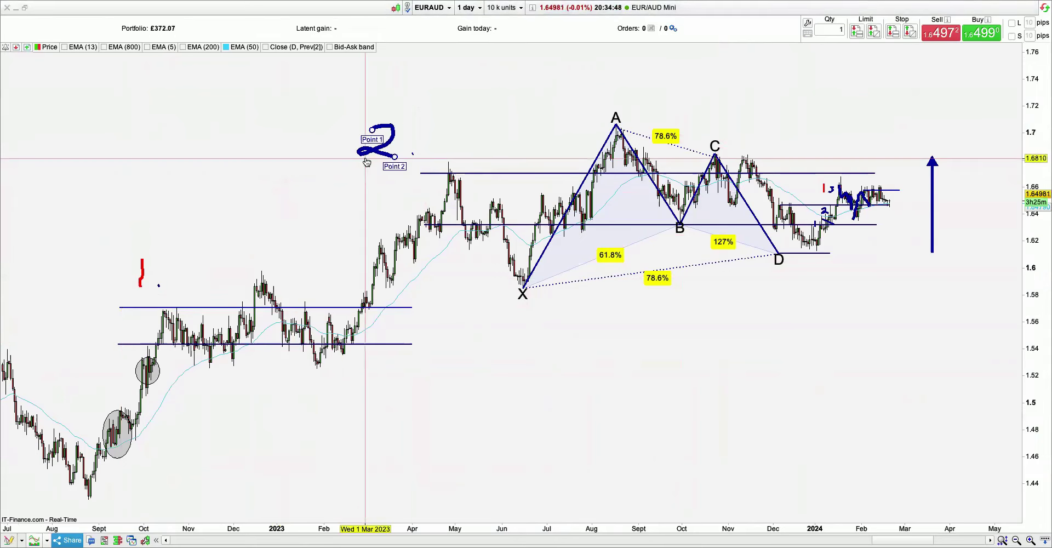
pyautogui.click(128, 240)
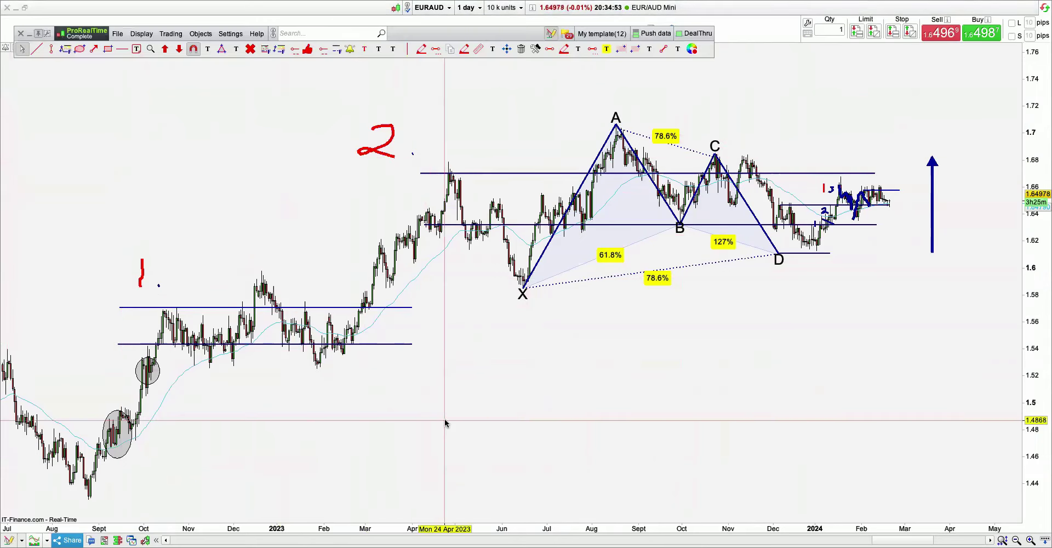
pyautogui.rightClick(445, 420)
pyautogui.click(388, 458)
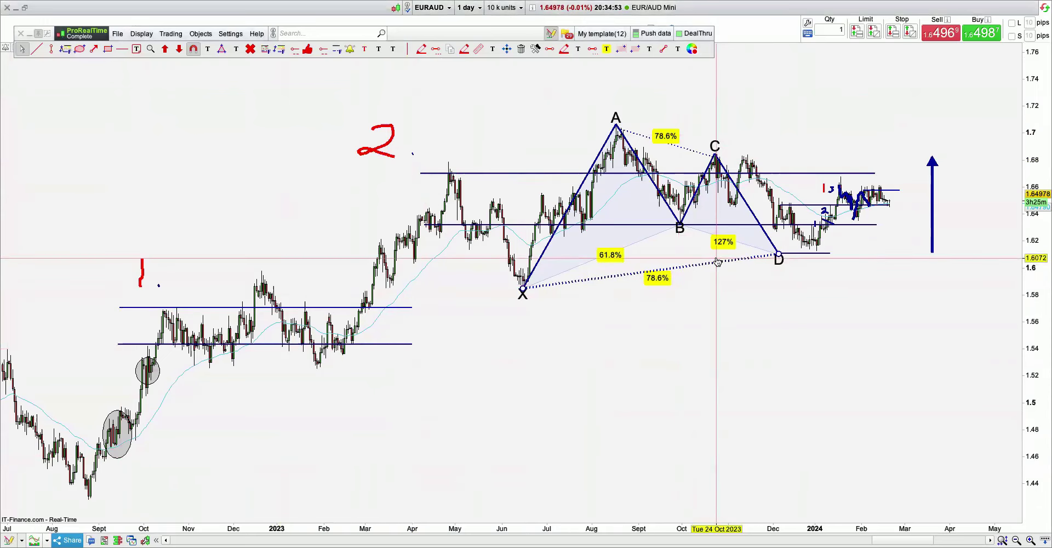
pyautogui.moveTo(734, 269)
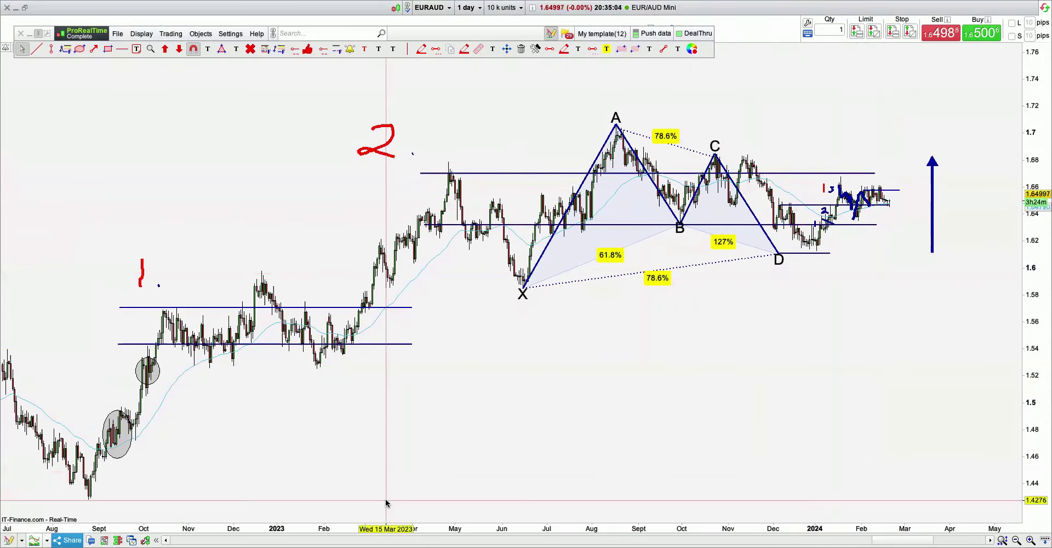
# Switch to the EURCAD daily chart and bring its 2022 to 2024 price action into view.
pyautogui.click(142, 34)
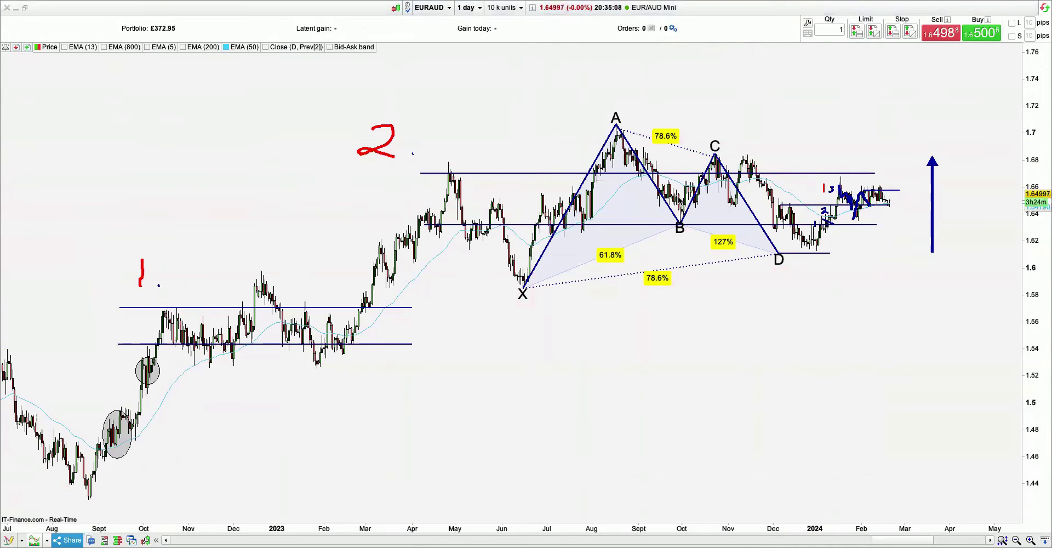
pyautogui.press('Down')
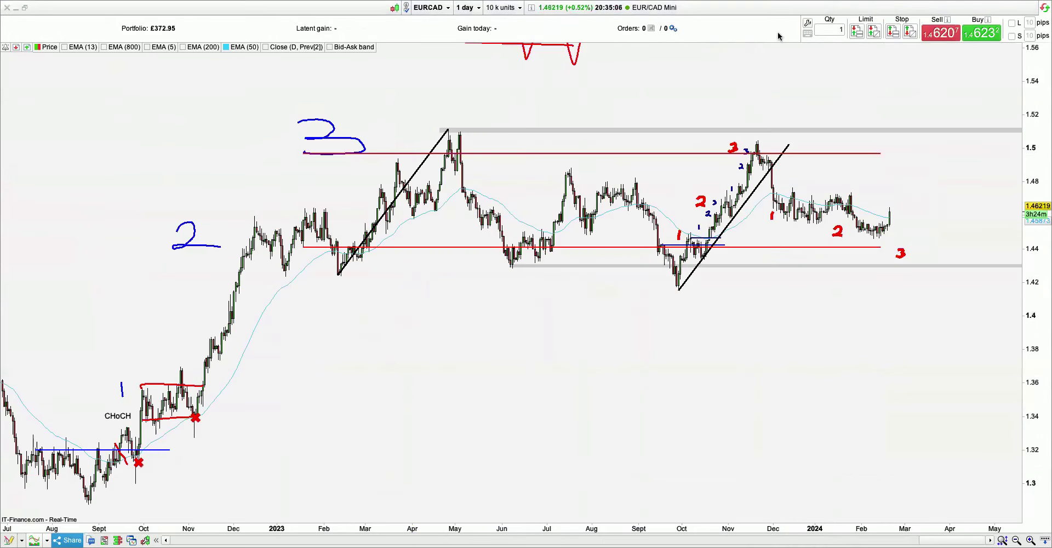
pyautogui.click(778, 37)
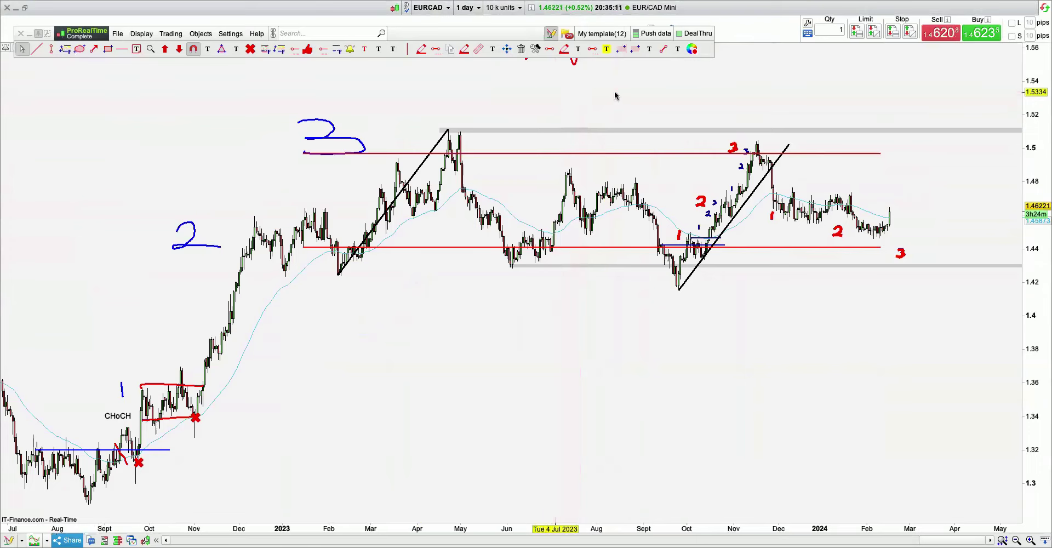
pyautogui.moveTo(615, 96)
pyautogui.mouseDown()
pyautogui.moveTo(721, 107)
pyautogui.moveTo(618, 107)
pyautogui.mouseUp()
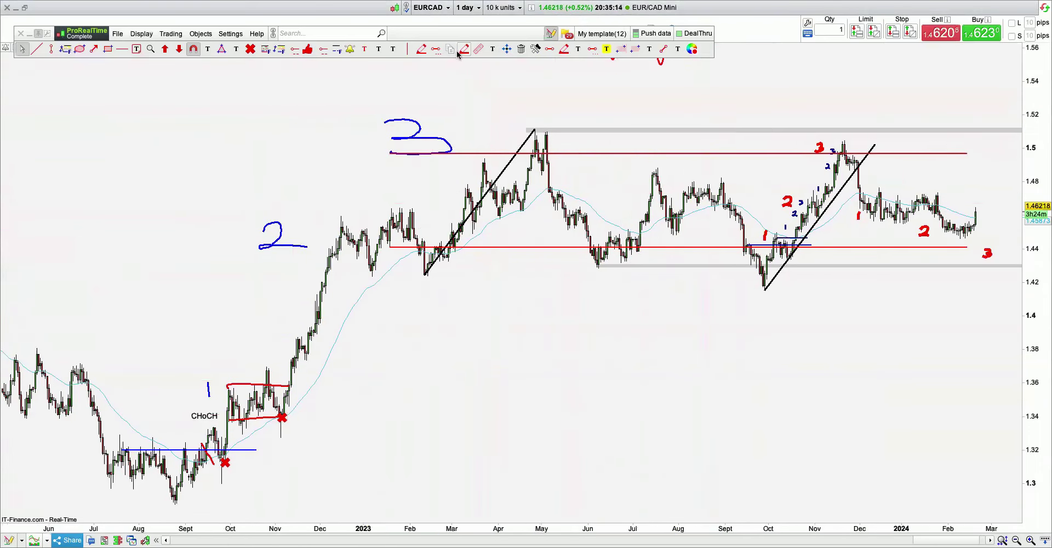
# Draw red freehand lines along both boundaries of EURCAD's December 2022 to March 2023 range, plus a vertical stroke beside the blue 3.
pyautogui.click(459, 52)
pyautogui.moveTo(341, 227); pyautogui.dragTo(471, 233)
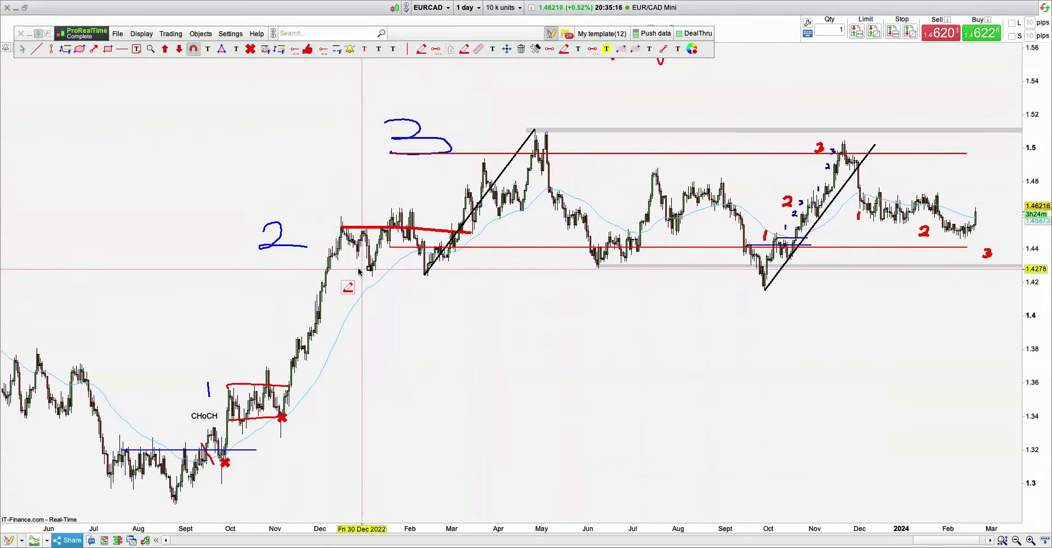
pyautogui.moveTo(349, 263); pyautogui.dragTo(448, 269)
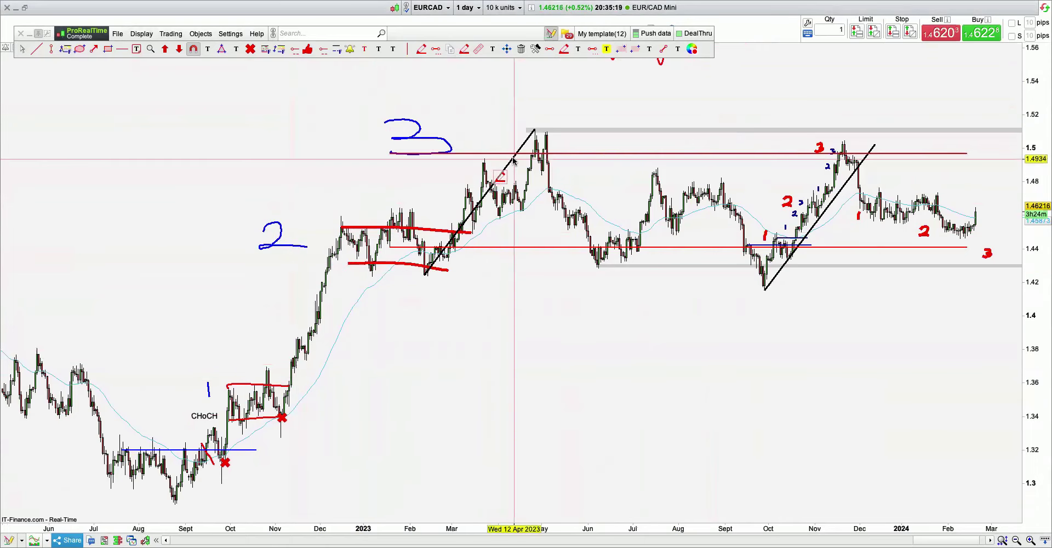
pyautogui.moveTo(377, 104); pyautogui.dragTo(377, 156)
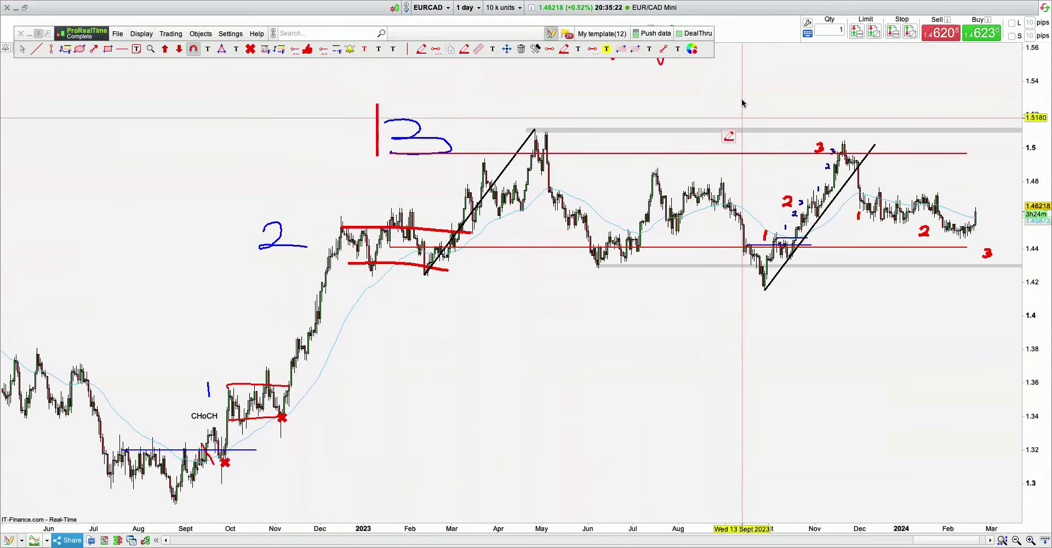
# Finish drawing on EURCAD, switch to the EURCHF daily chart and bring its late-2022 to early-2024 decline into view.
pyautogui.press('Escape')
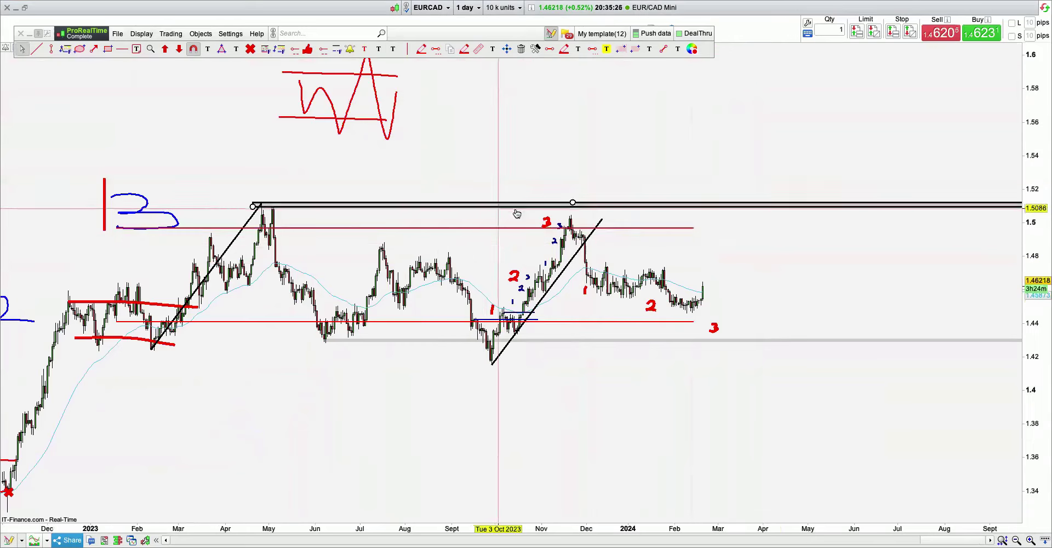
pyautogui.click(516, 213)
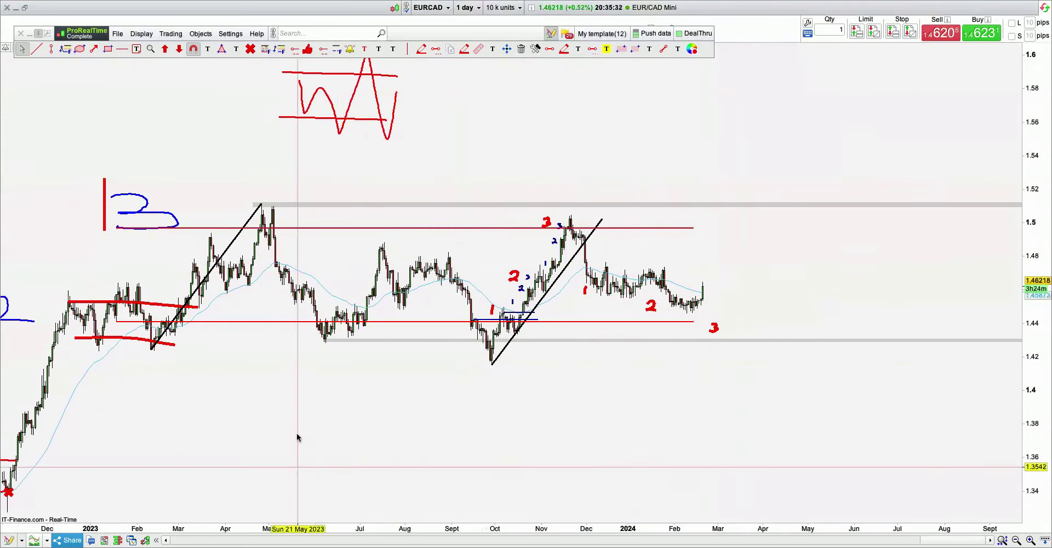
pyautogui.click(143, 33)
pyautogui.click(564, 181)
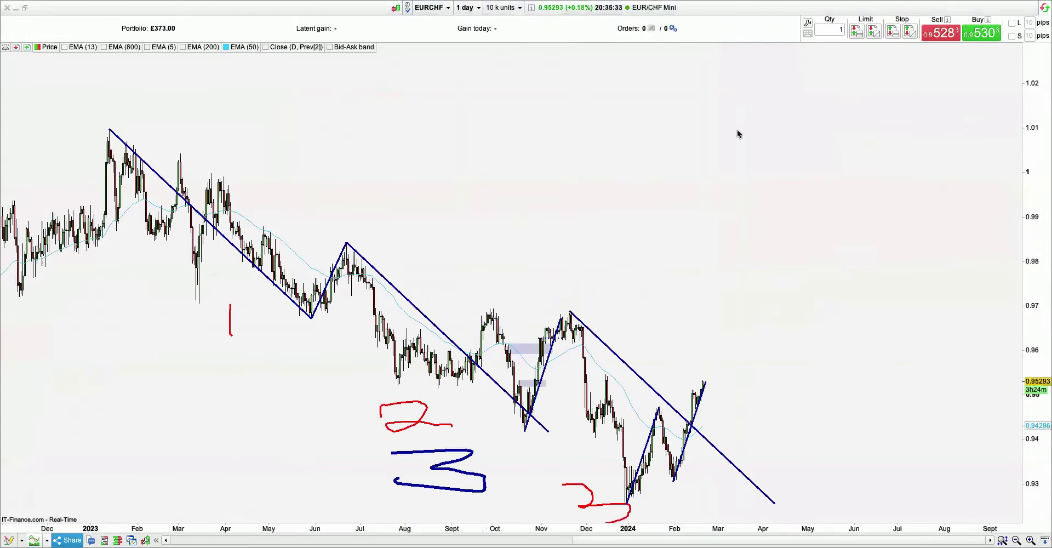
pyautogui.click(758, 22)
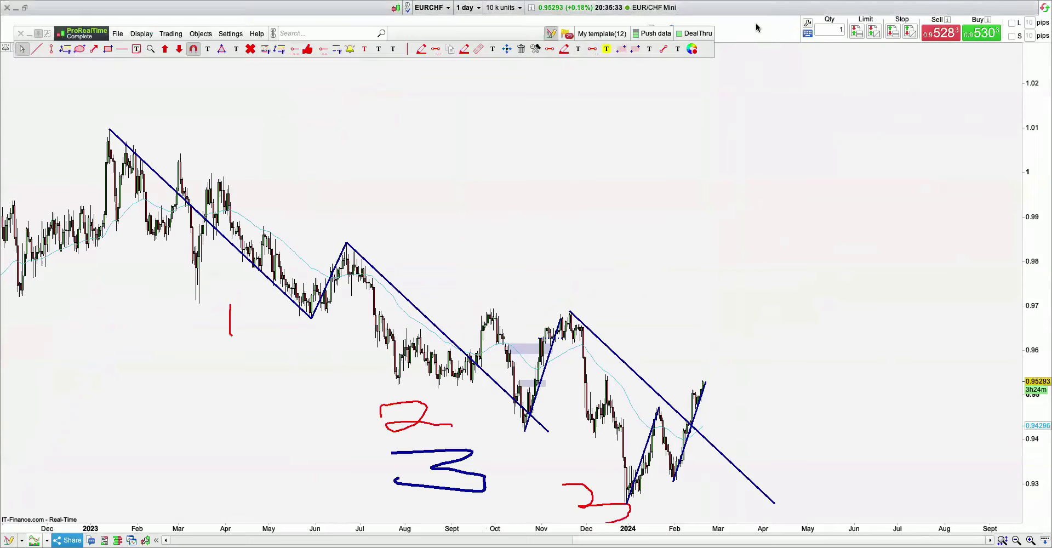
pyautogui.moveTo(651, 166); pyautogui.dragTo(723, 128)
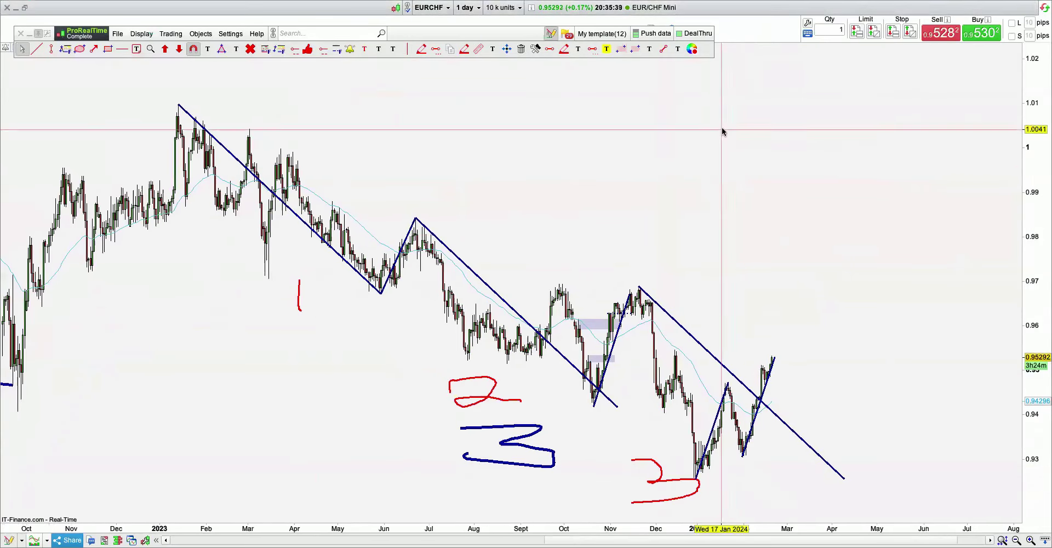
# Set the EURCHF timeframe to 30 minutes and examine the February 2024 rally along the red trendline.
pyautogui.click(463, 8)
pyautogui.click(483, 151)
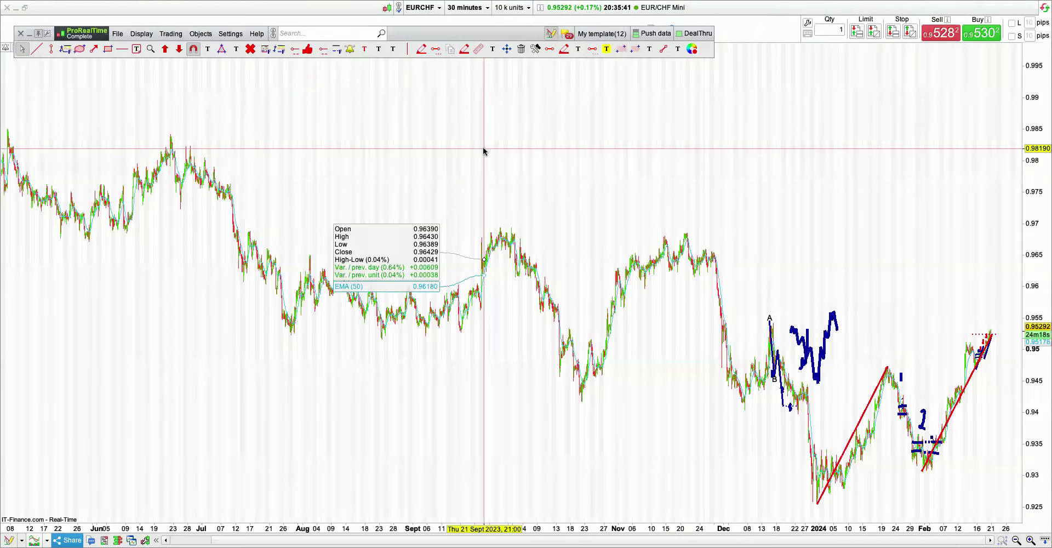
pyautogui.scroll(10, 567, 214)
pyautogui.moveTo(278, 237); pyautogui.dragTo(530, 216)
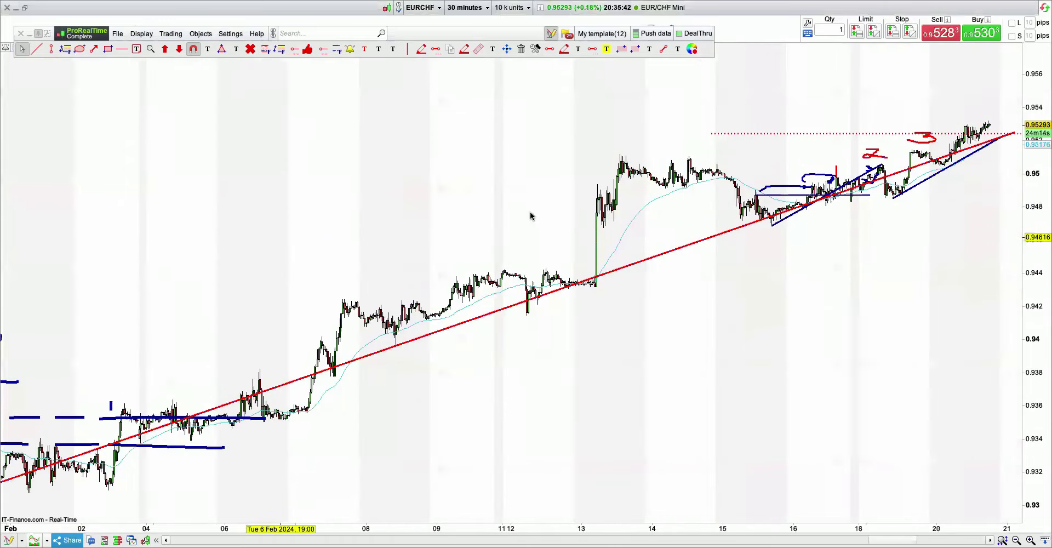
pyautogui.scroll(-1, 531, 216)
pyautogui.scroll(-3, 530, 216)
# Set the EURCHF timeframe to 1 hour and examine the January to February 2024 swings with their circled ranges.
pyautogui.click(465, 8)
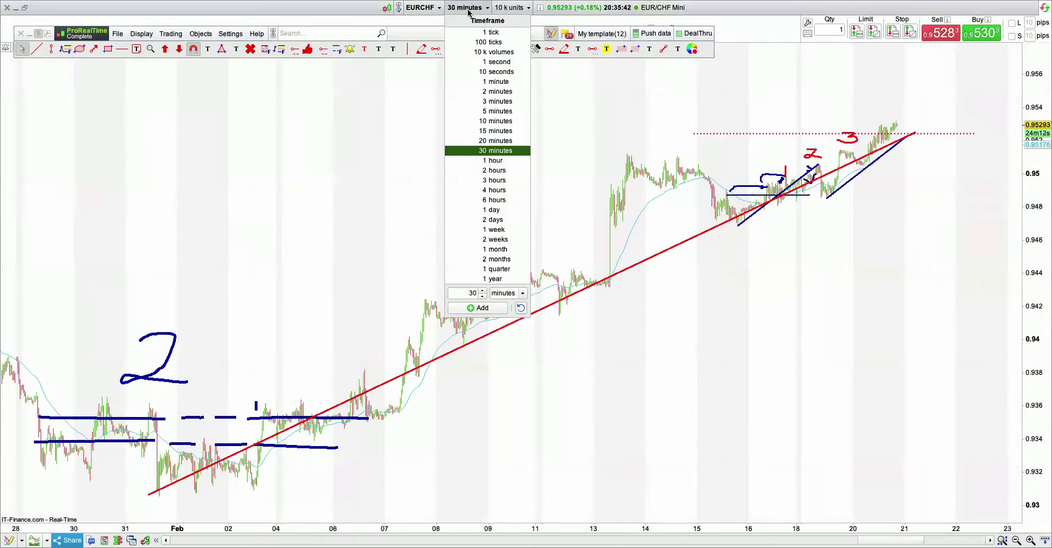
pyautogui.click(499, 163)
pyautogui.scroll(3, 500, 163)
pyautogui.scroll(2, 764, 201)
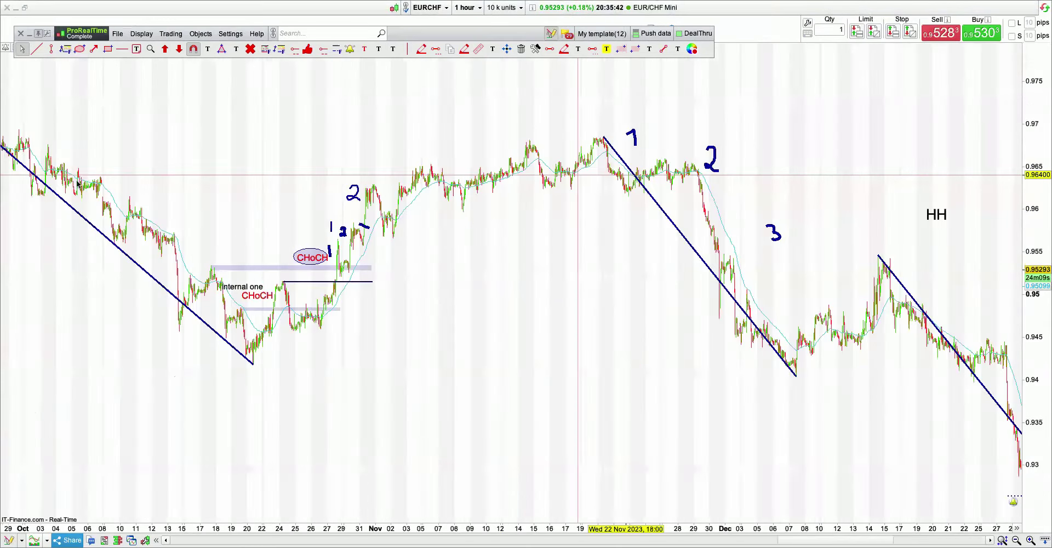
pyautogui.moveTo(764, 202); pyautogui.dragTo(77, 182)
pyautogui.scroll(4, 327, 304)
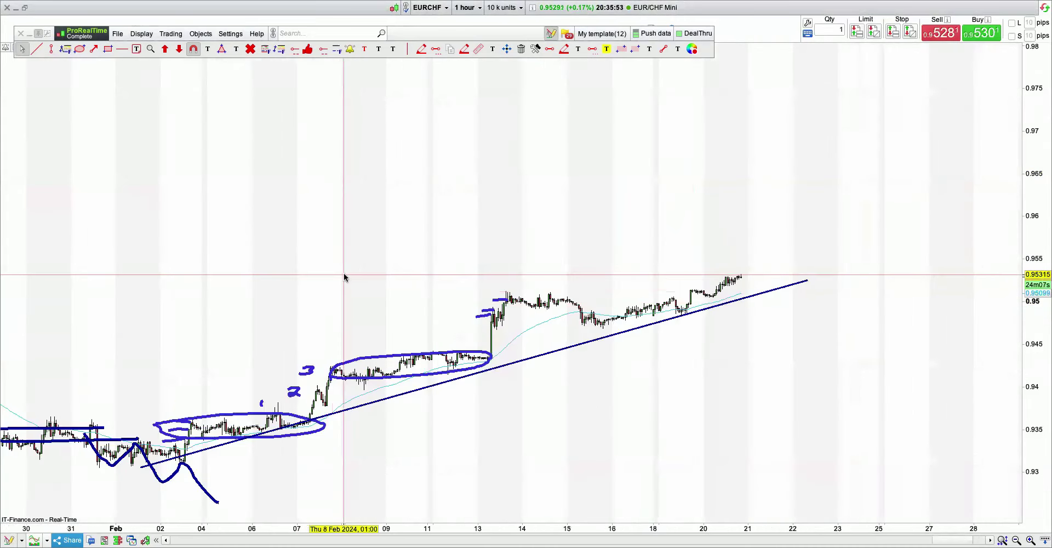
pyautogui.scroll(-2, 344, 274)
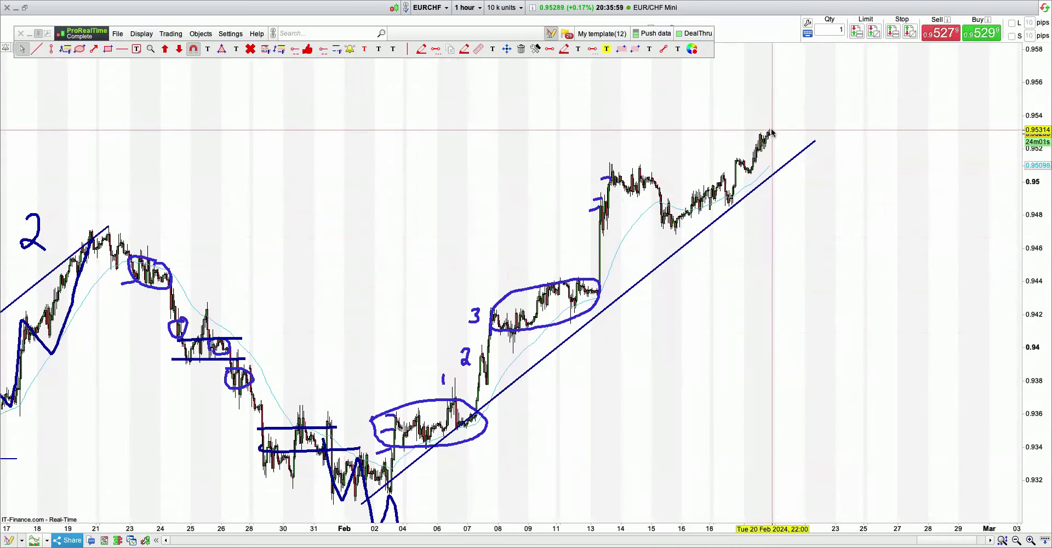
pyautogui.moveTo(418, 175); pyautogui.dragTo(523, 174)
pyautogui.scroll(5, 571, 174)
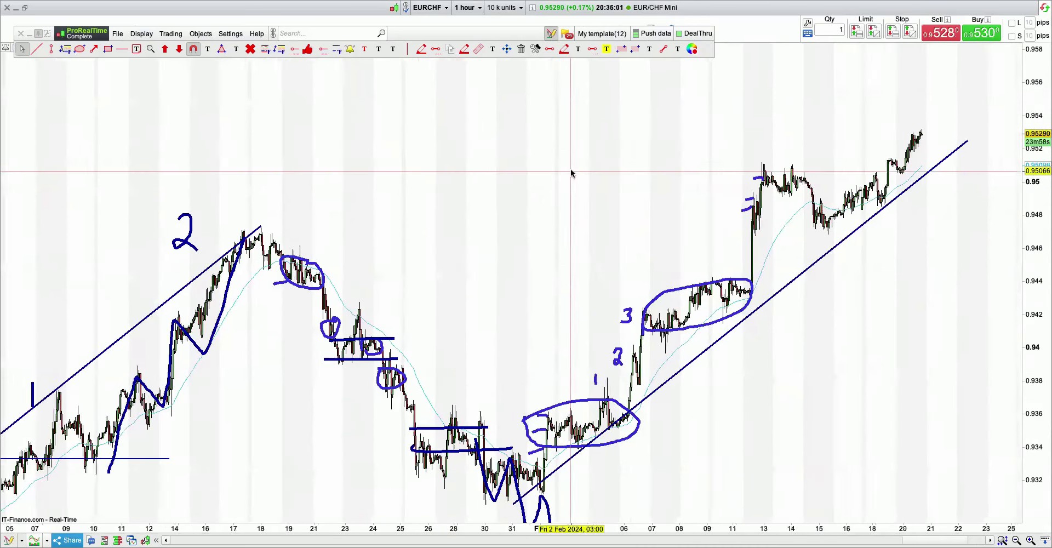
pyautogui.scroll(-5, 567, 137)
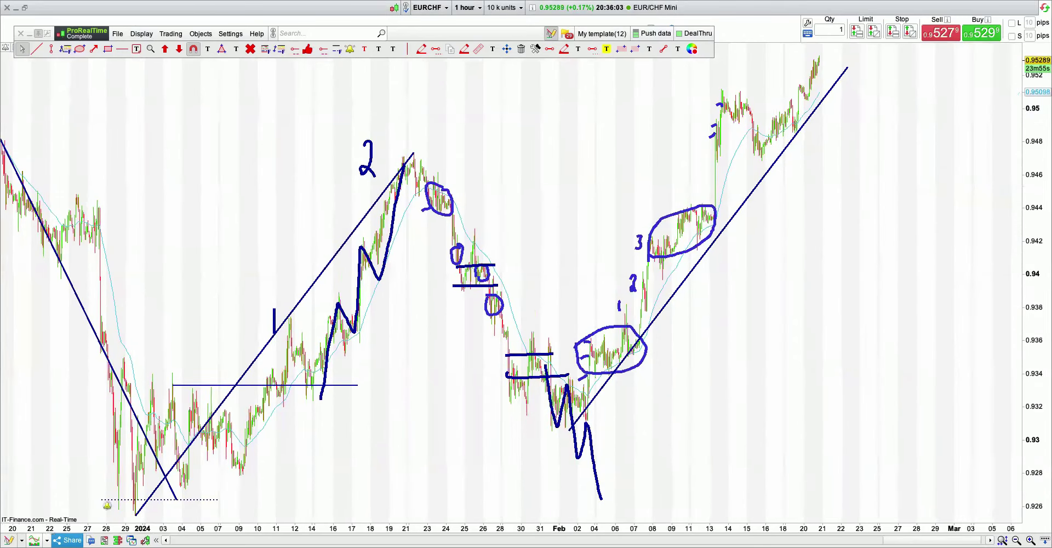
# Set the EURCHF timeframe to 4 hours and bring the complete XABCD harmonic pattern into view.
pyautogui.click(469, 9)
pyautogui.click(506, 190)
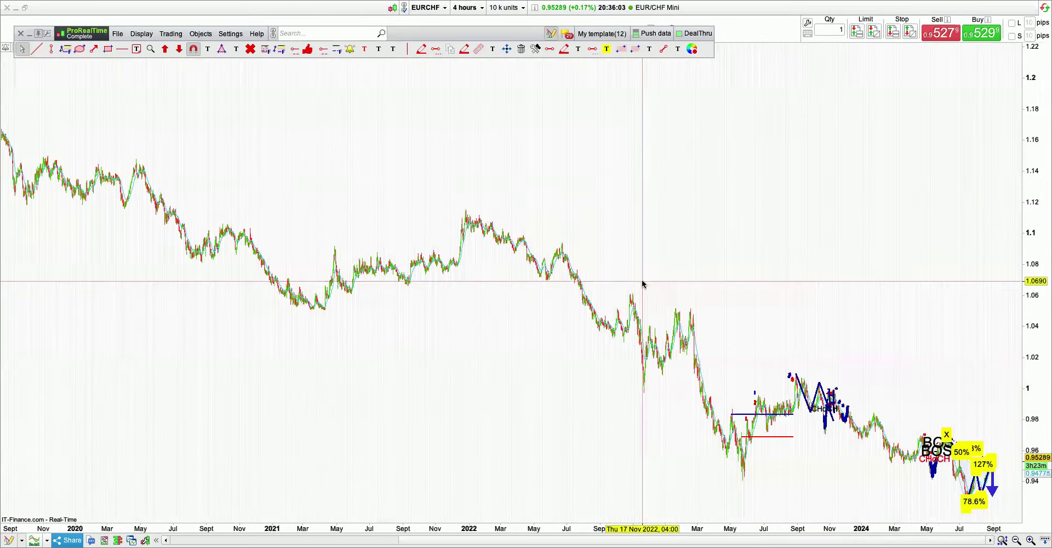
pyautogui.scroll(8, 805, 141)
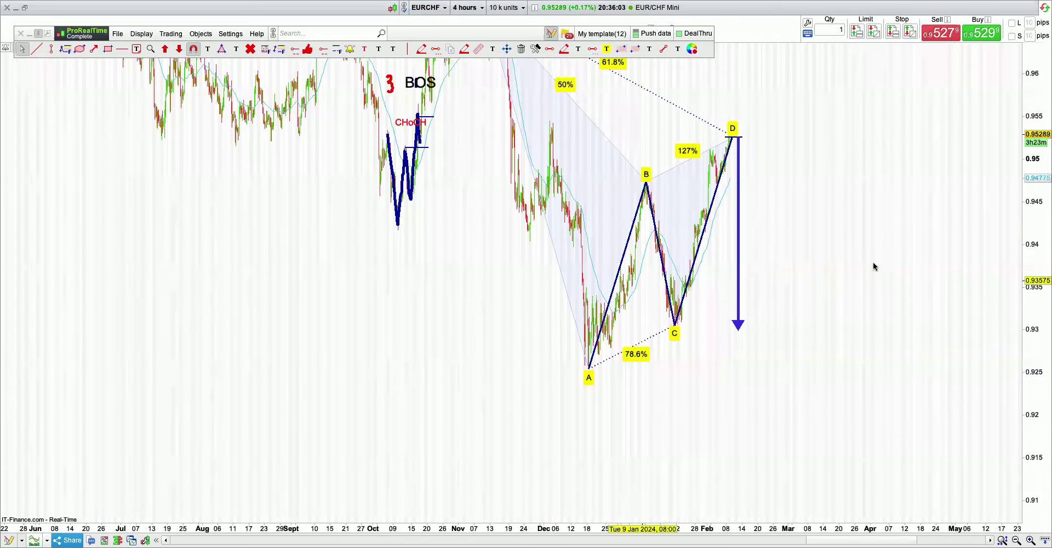
pyautogui.hscroll(-3, 920, 181)
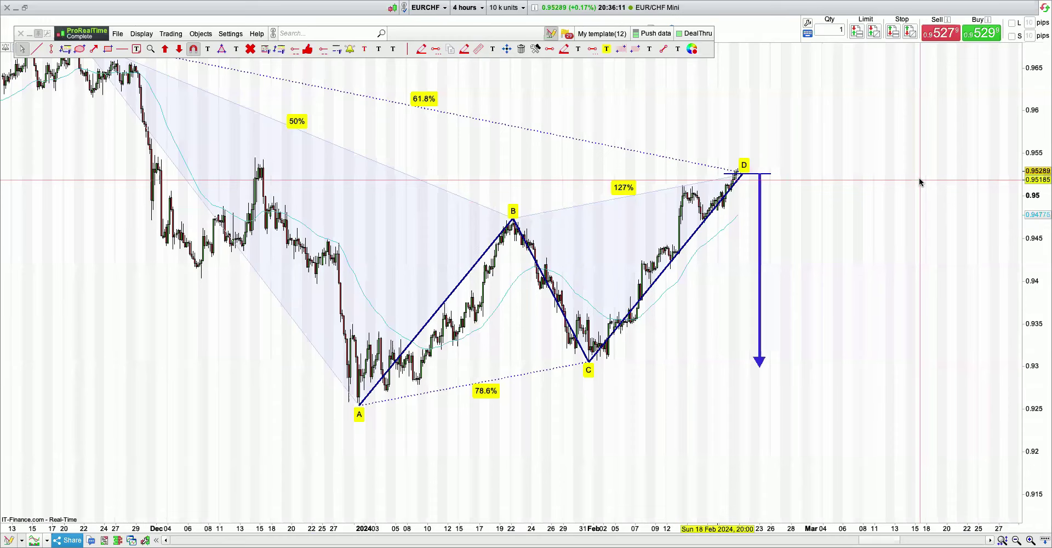
pyautogui.scroll(3, 583, 211)
pyautogui.scroll(-3, 582, 212)
pyautogui.moveTo(583, 212); pyautogui.dragTo(755, 156)
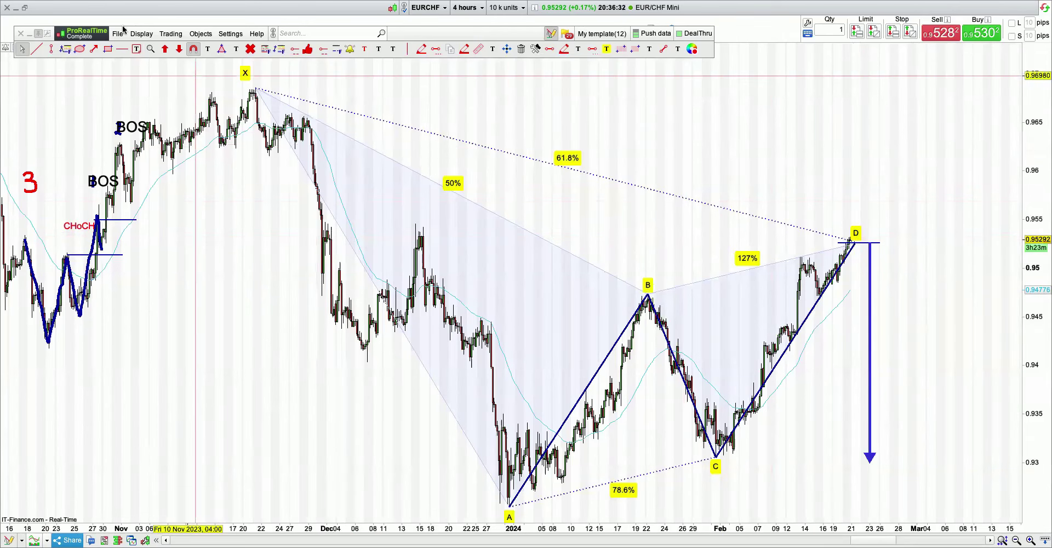
# Switch to the EURGBP 4-hour chart and examine the most recent candles of February 2024.
pyautogui.click(147, 33)
pyautogui.click(154, 48)
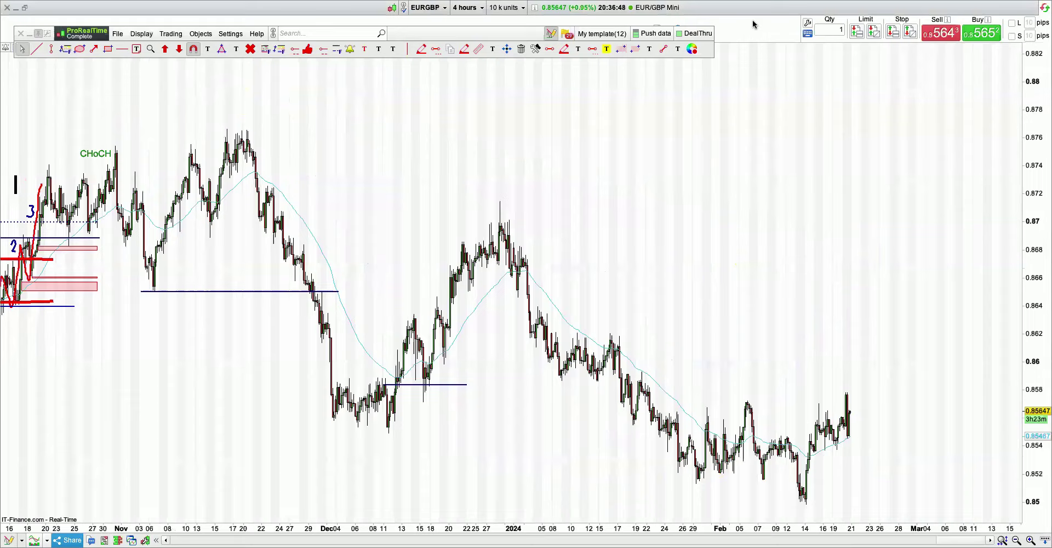
pyautogui.scroll(5, 750, 187)
pyautogui.scroll(-1, 738, 195)
pyautogui.scroll(1, 738, 198)
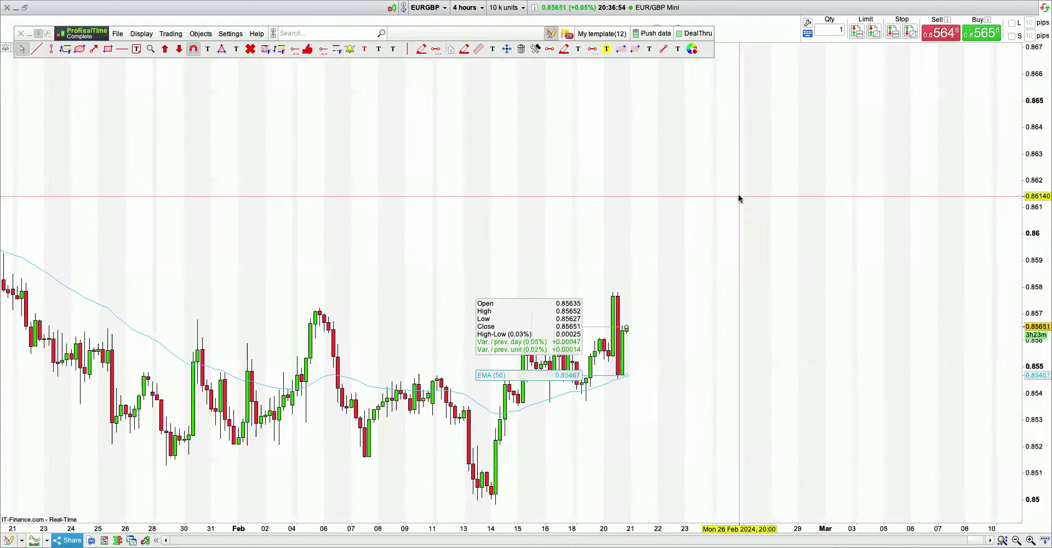
# Set the EURGBP timeframe to 1 day and enlarge the 2022 to 2024 ranges and ABCD pattern vertically.
pyautogui.click(464, 12)
pyautogui.click(532, 213)
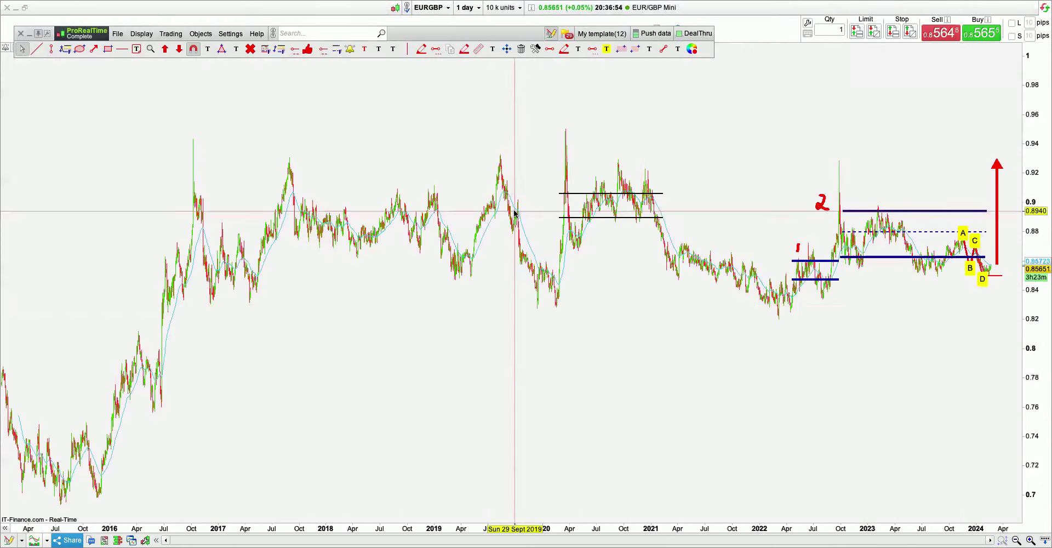
pyautogui.scroll(4, 718, 324)
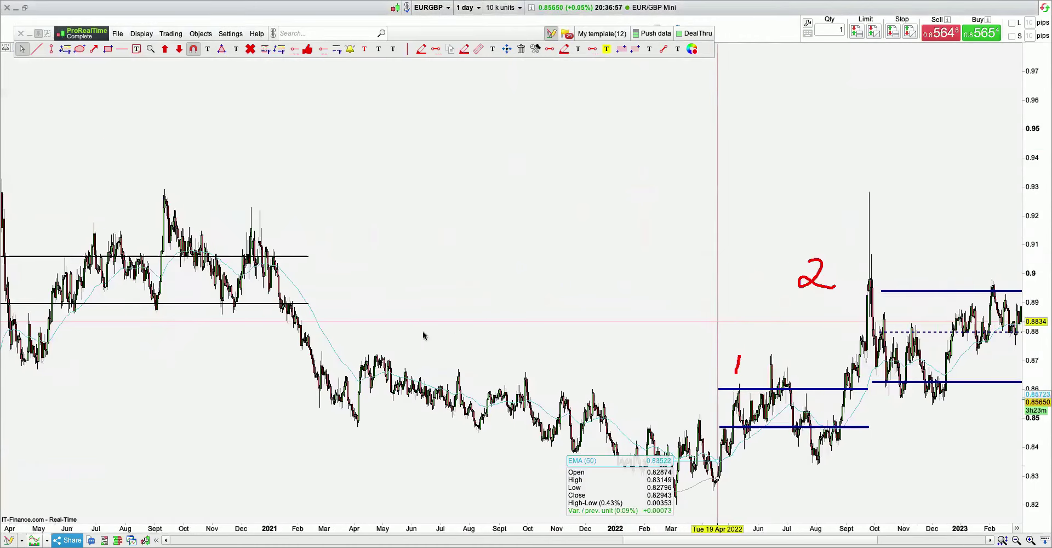
pyautogui.moveTo(496, 246); pyautogui.dragTo(485, 246)
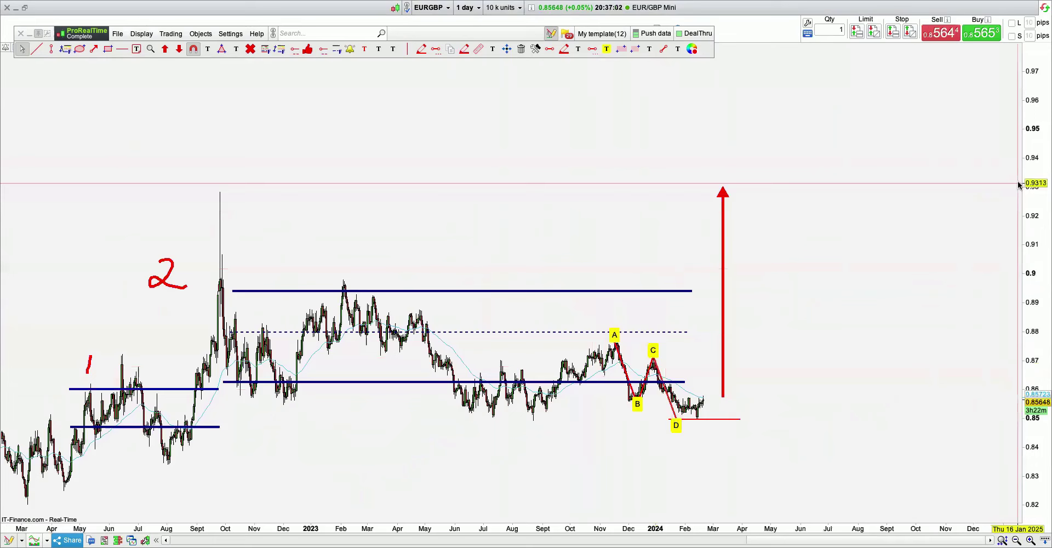
pyautogui.moveTo(1041, 200); pyautogui.dragTo(1041, 57)
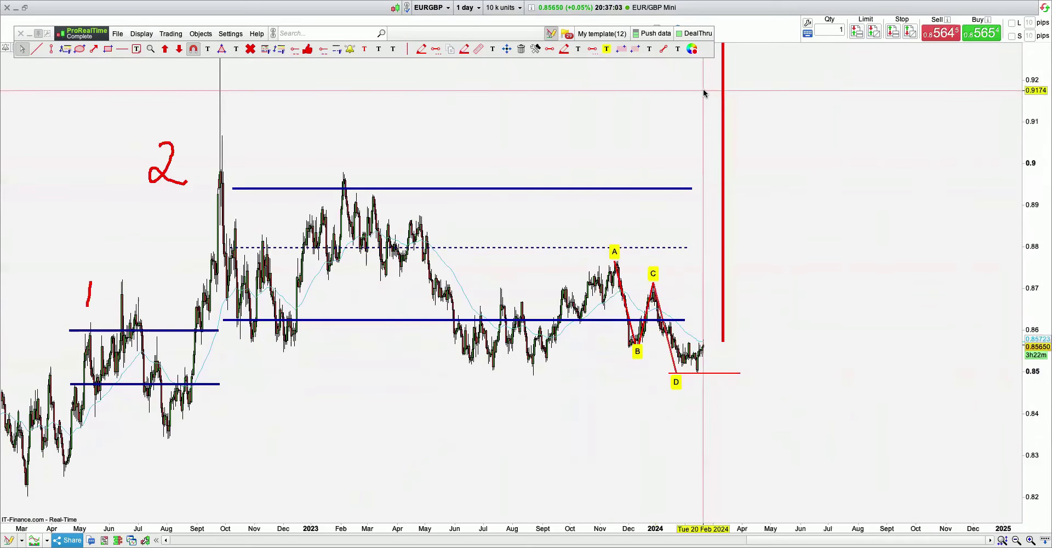
# Switch to the EURJPY daily chart and bring its price action from 2019 to 2024 into view.
pyautogui.click(142, 34)
pyautogui.click(153, 51)
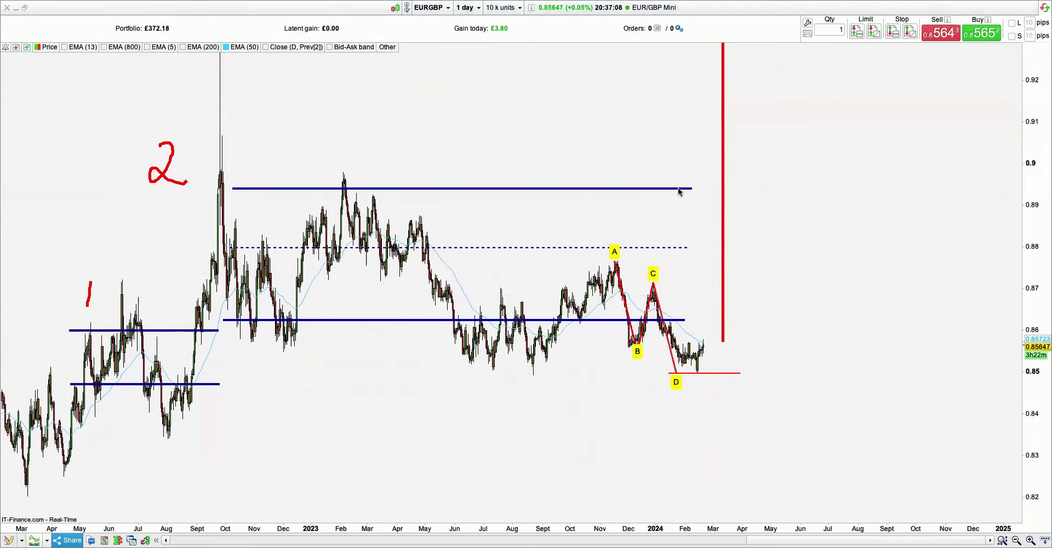
pyautogui.press('Down')
pyautogui.press('Down')
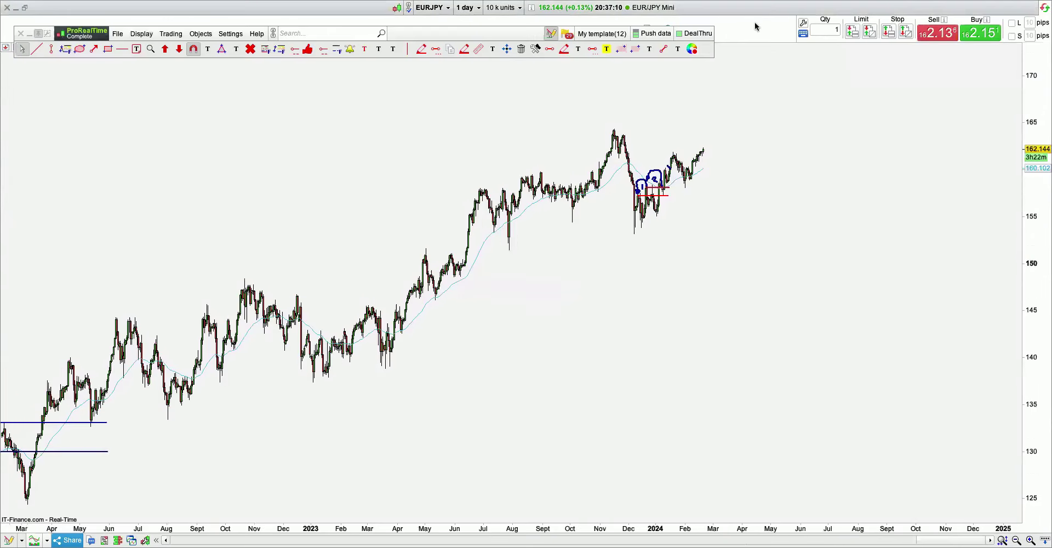
pyautogui.moveTo(336, 242); pyautogui.dragTo(796, 172)
pyautogui.scroll(-3, 796, 173)
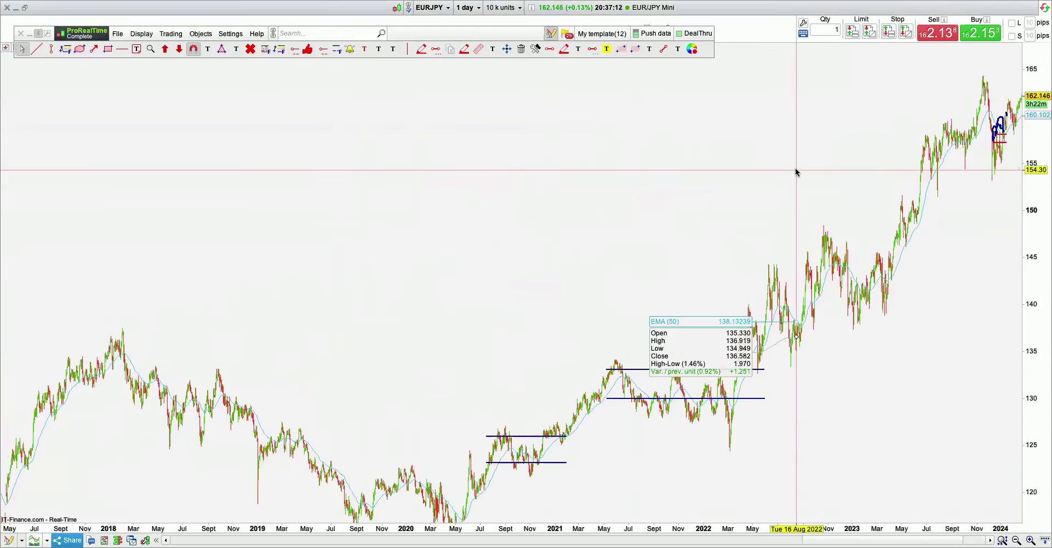
pyautogui.moveTo(784, 246); pyautogui.dragTo(619, 170)
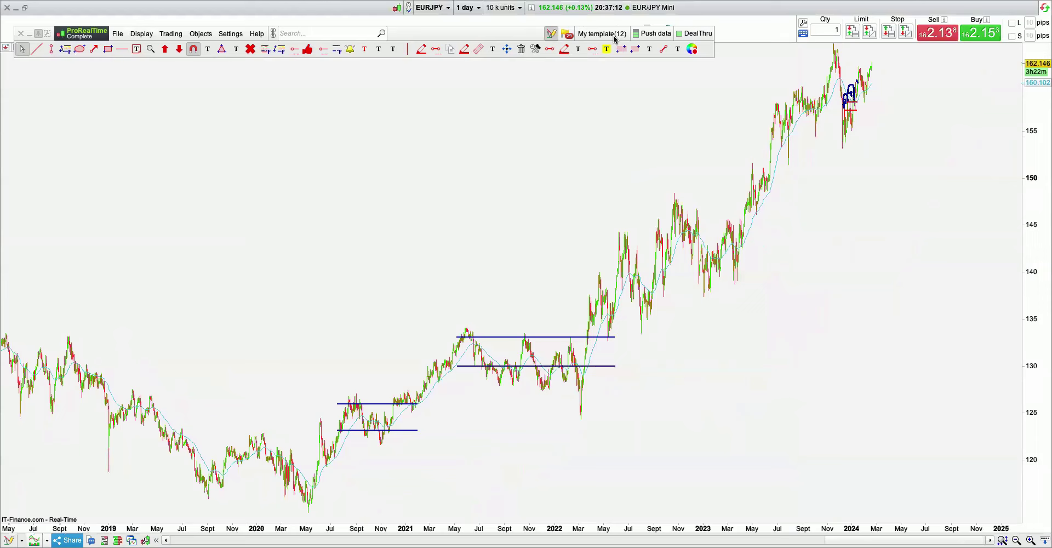
# Handwrite red numbers 1, 2 and 3 beside EURJPY's successive ranges and circle the 2022 and mid-2023 consolidations in red.
pyautogui.moveTo(326, 378); pyautogui.dragTo(325, 400)
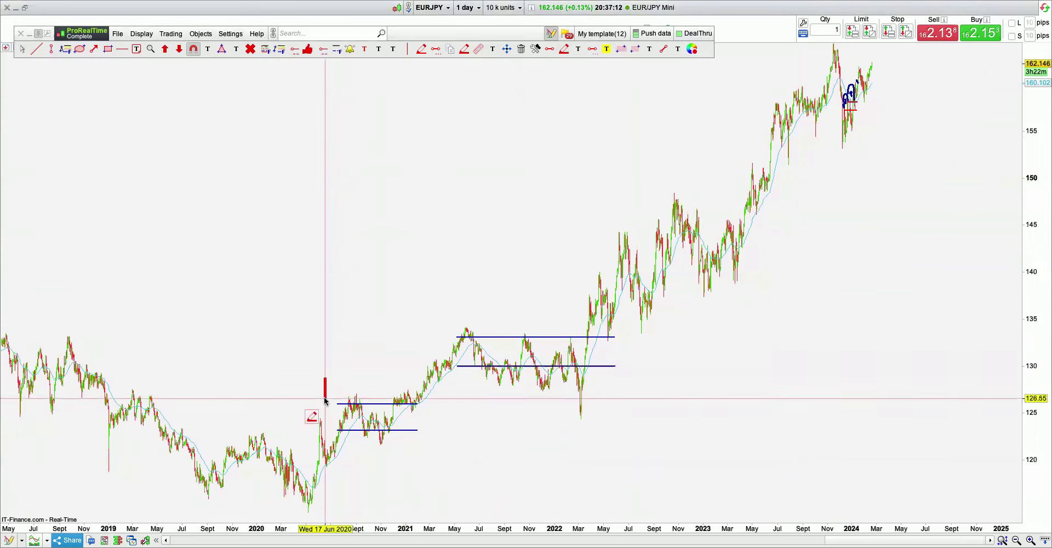
pyautogui.moveTo(414, 313); pyautogui.dragTo(440, 343)
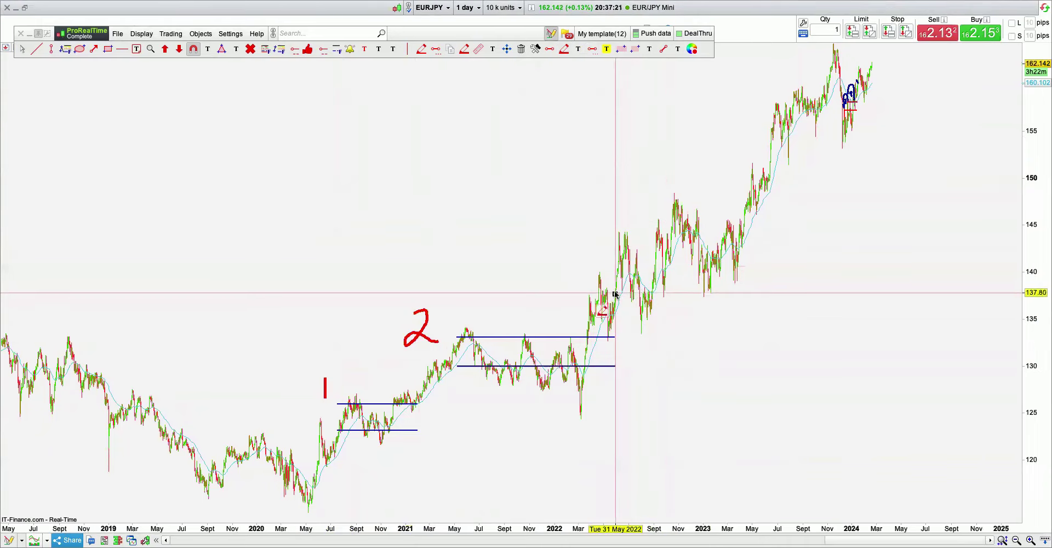
pyautogui.moveTo(602, 306); pyautogui.dragTo(686, 225)
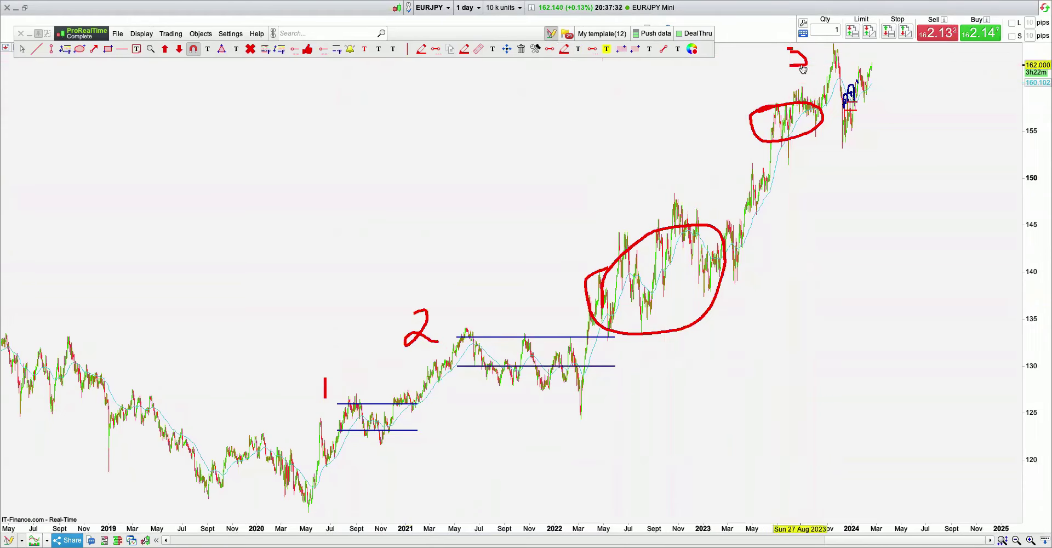
pyautogui.moveTo(814, 79); pyautogui.dragTo(783, 78)
# Switch to the EURNZD daily chart and examine price around the D point of its XABCD pattern.
pyautogui.scroll(10, 782, 78)
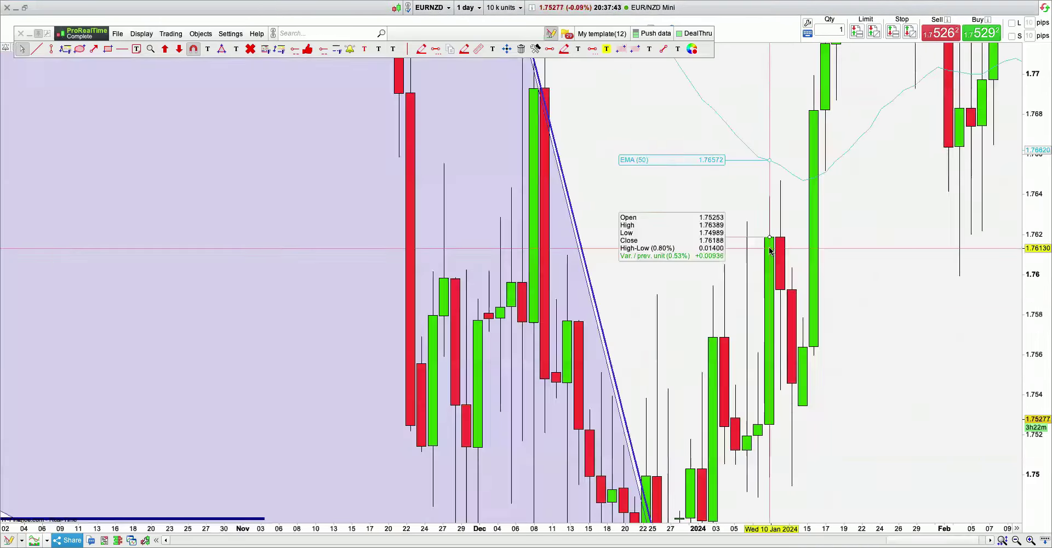
pyautogui.scroll(-2, 769, 248)
pyautogui.moveTo(769, 248); pyautogui.dragTo(862, 442)
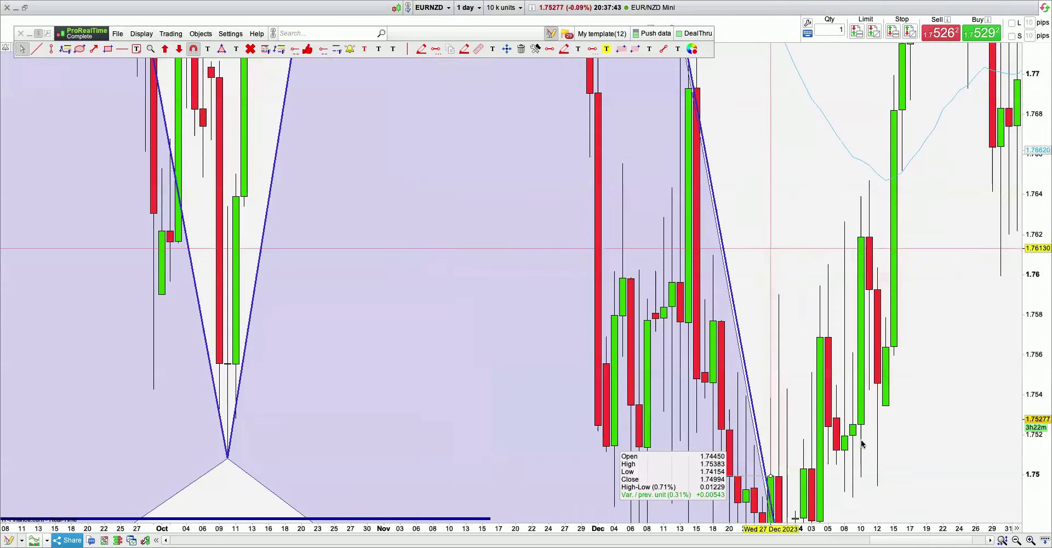
pyautogui.rightClick(874, 429)
pyautogui.click(861, 441)
pyautogui.scroll(-1, 861, 442)
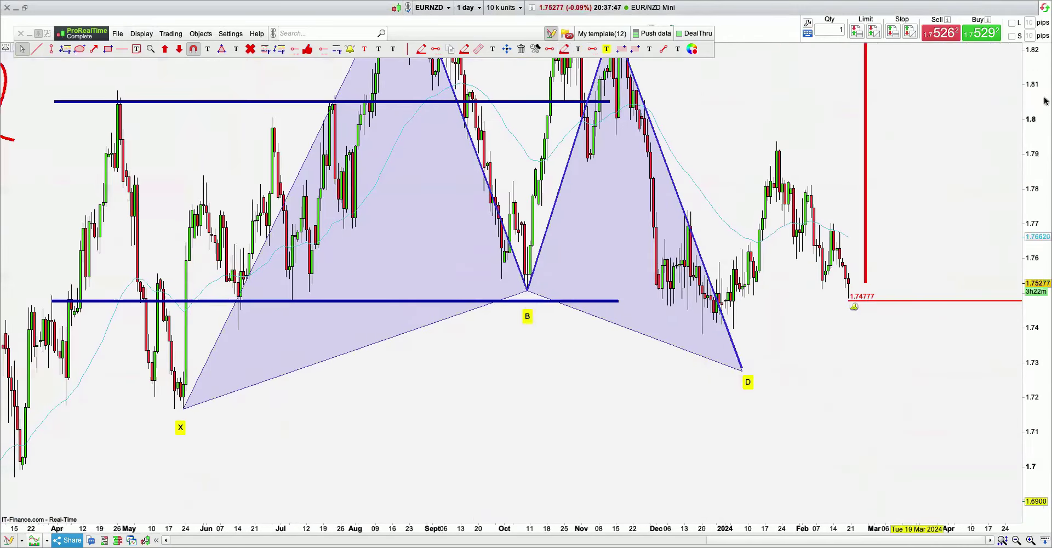
# Compress the EURNZD price scale to show the whole XABCD pattern, and review the earlier ranges marked 1 and 2.
pyautogui.moveTo(1042, 99); pyautogui.dragTo(1019, 237)
pyautogui.moveTo(939, 279); pyautogui.dragTo(930, 225)
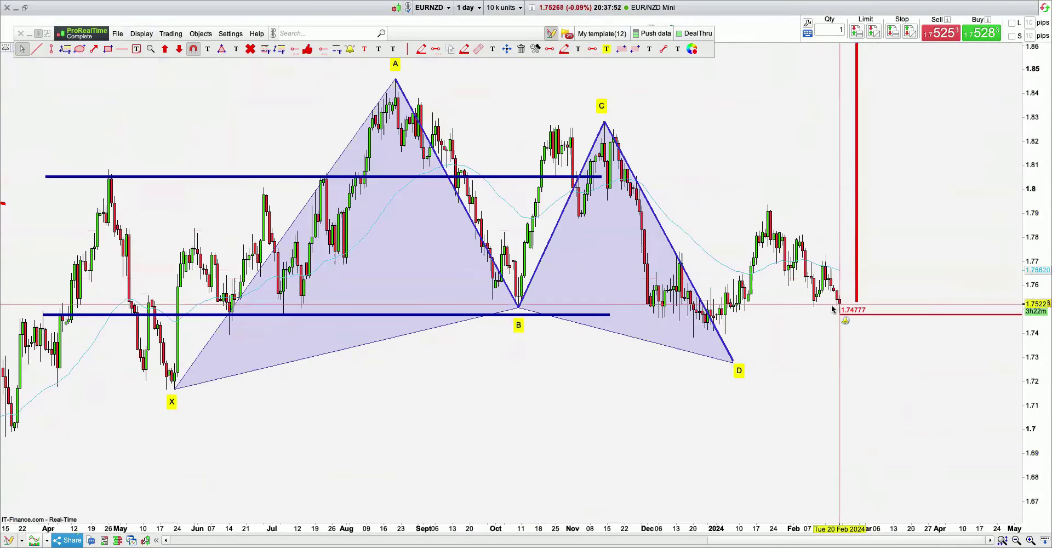
pyautogui.scroll(-6, 639, 359)
pyautogui.scroll(2, 639, 359)
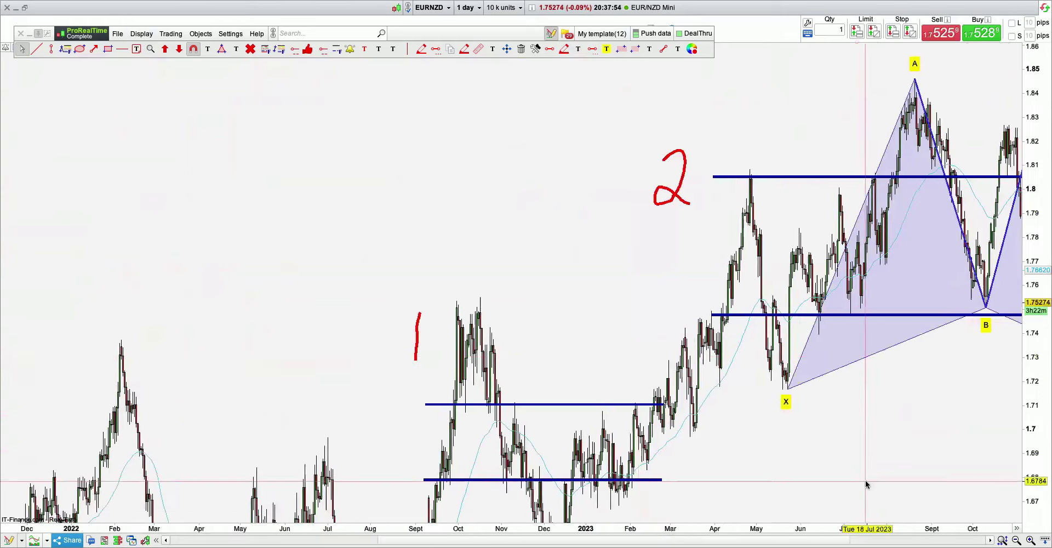
# Bring the full EURNZD XABCD pattern and the latest daily candles into view, and examine price near the 1.74777 alert line.
pyautogui.moveTo(772, 452); pyautogui.dragTo(487, 396)
pyautogui.moveTo(1043, 111); pyautogui.dragTo(1030, 256)
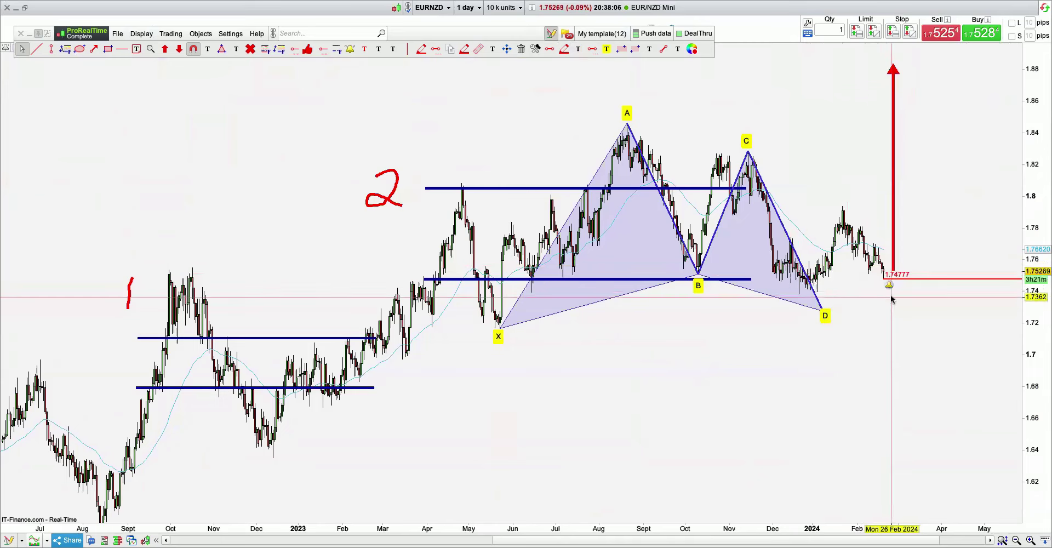
pyautogui.moveTo(891, 299)
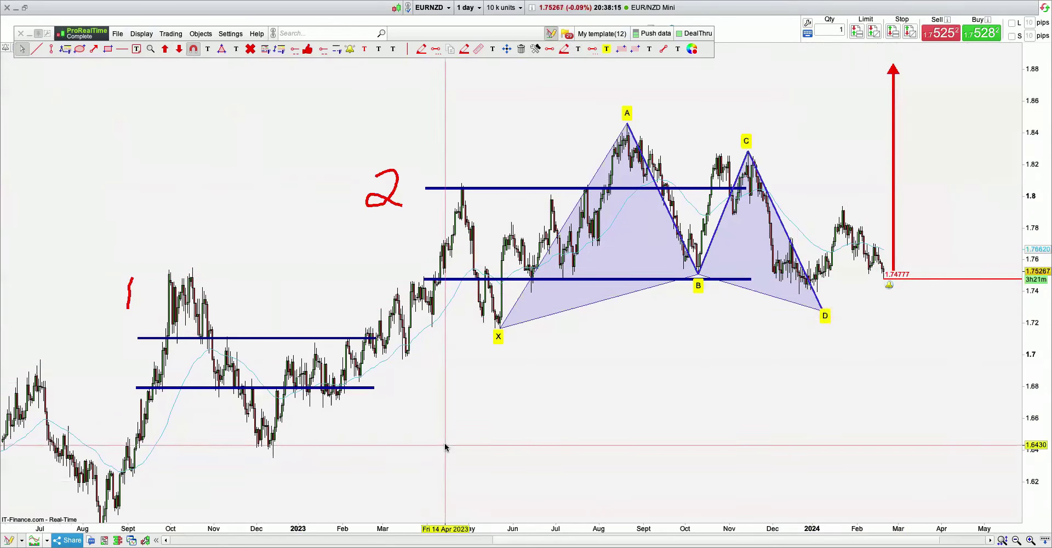
pyautogui.moveTo(446, 446); pyautogui.dragTo(459, 405)
# Switch EURNZD to the 30-minute timeframe and examine the latest price action against the Fibonacci levels.
pyautogui.click(467, 7)
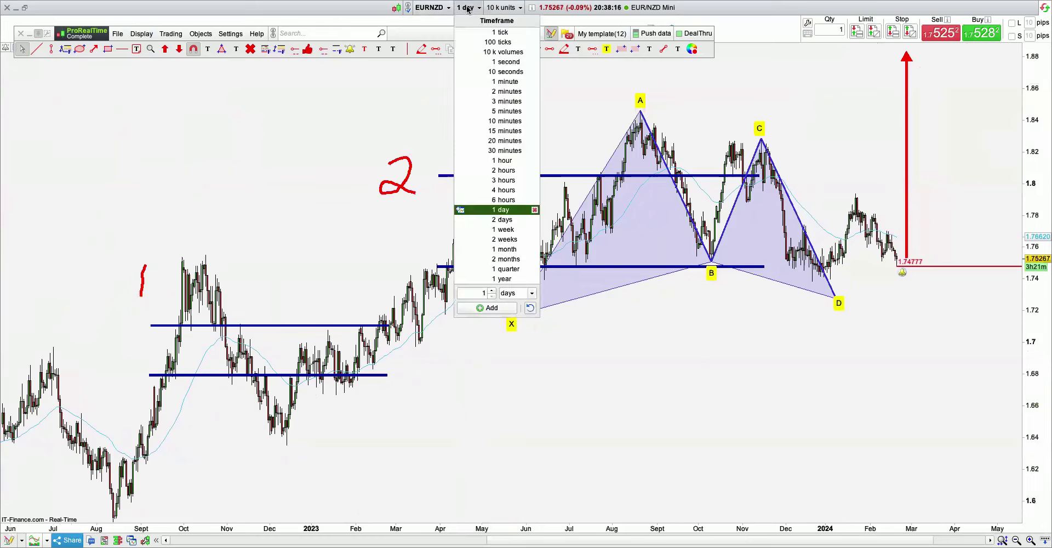
pyautogui.click(478, 152)
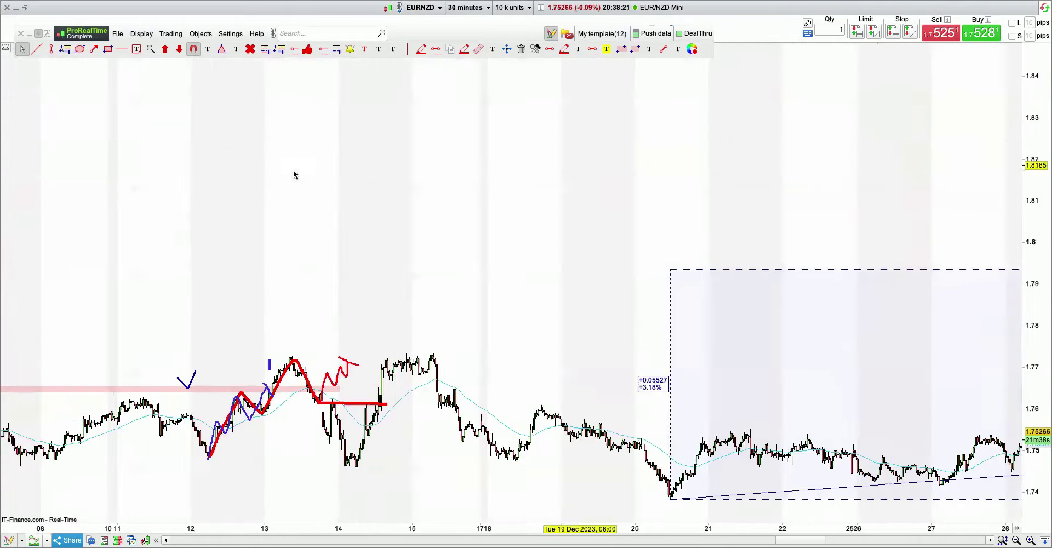
pyautogui.moveTo(264, 171); pyautogui.dragTo(139, 171)
pyautogui.moveTo(667, 198); pyautogui.dragTo(65, 245)
pyautogui.moveTo(688, 214); pyautogui.dragTo(73, 195)
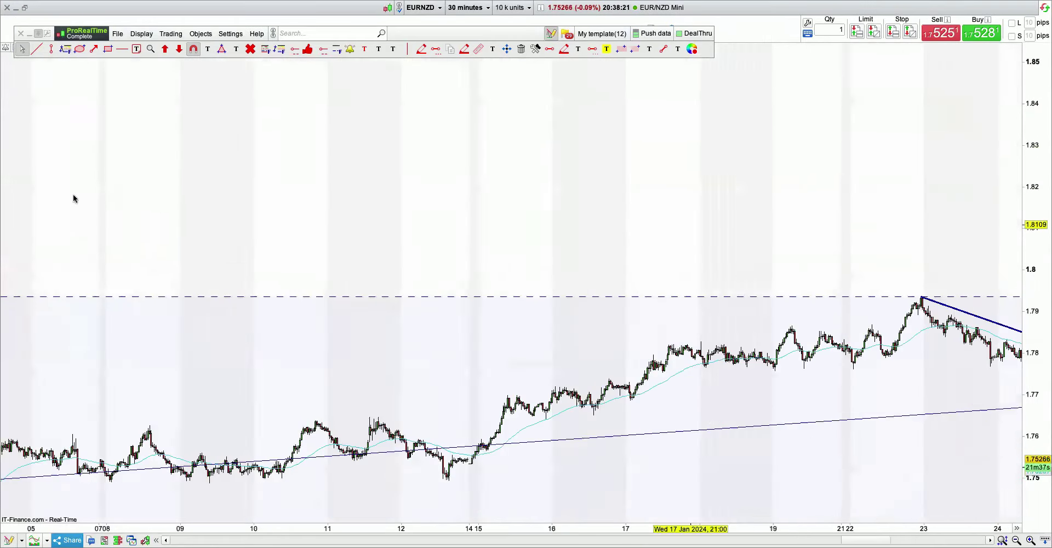
pyautogui.hscroll(20, 682, 192)
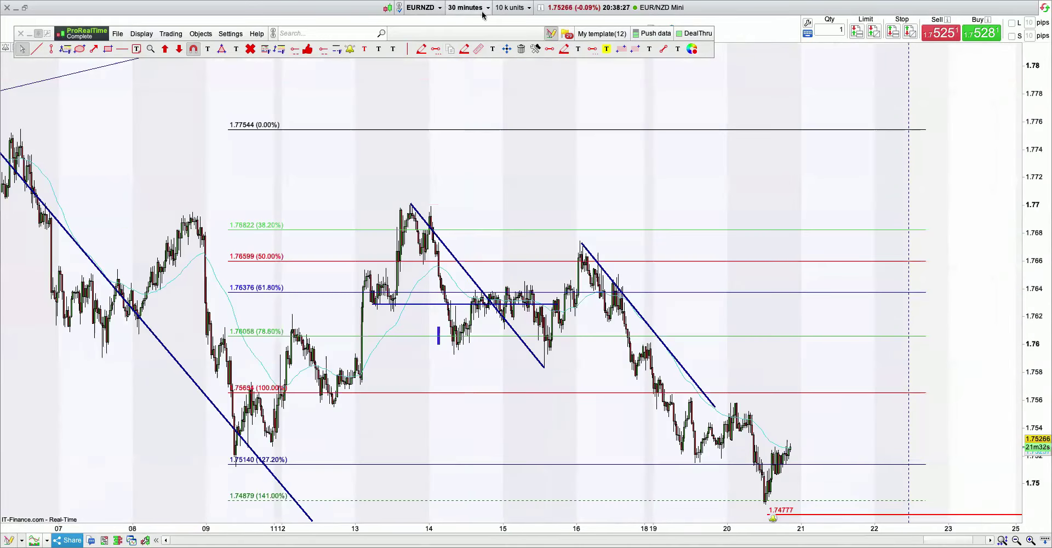
# Switch EURNZD to the 1-hour timeframe and delete the measurement box spanning the X to A leg.
pyautogui.click(483, 12)
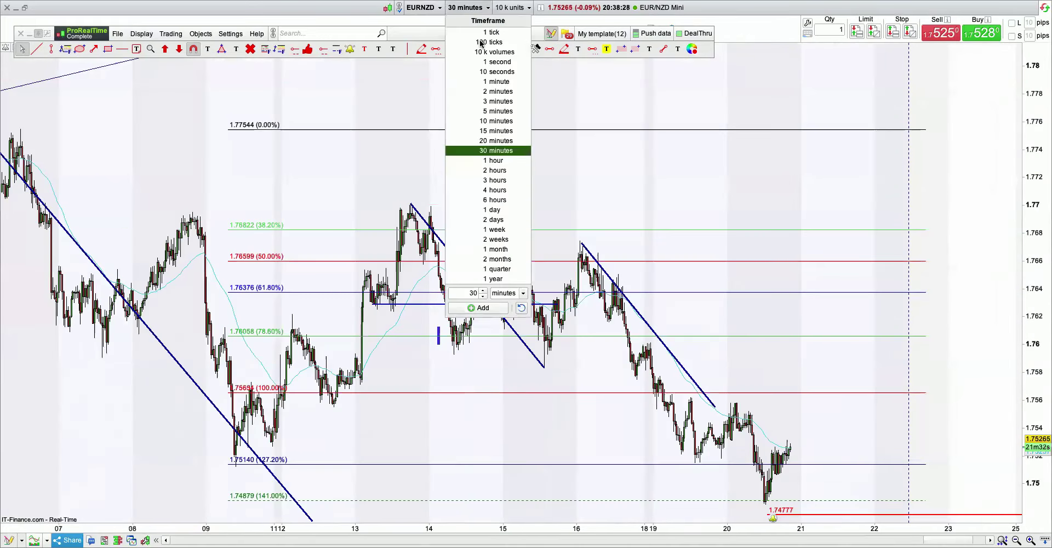
pyautogui.click(490, 162)
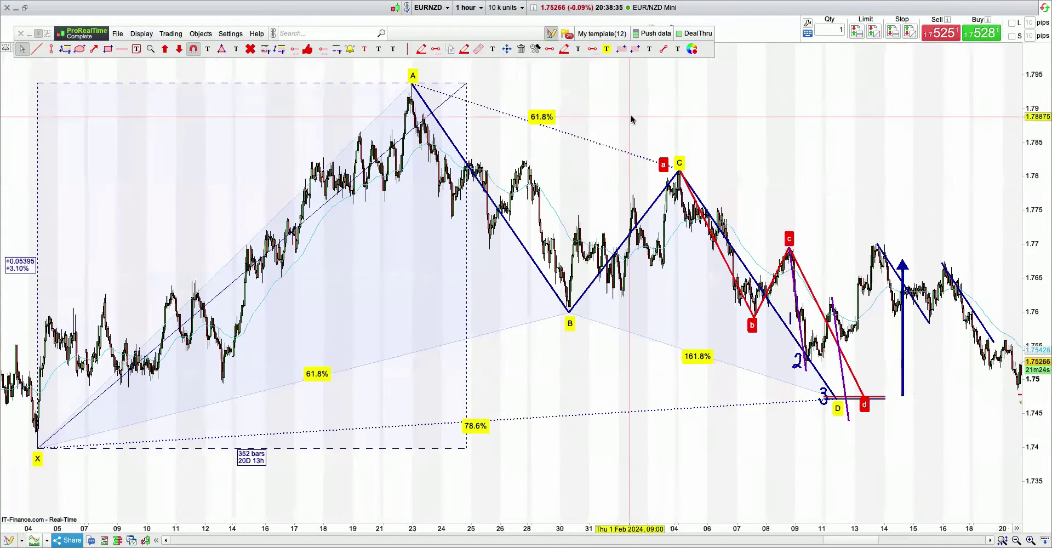
pyautogui.click(521, 49)
pyautogui.click(387, 85)
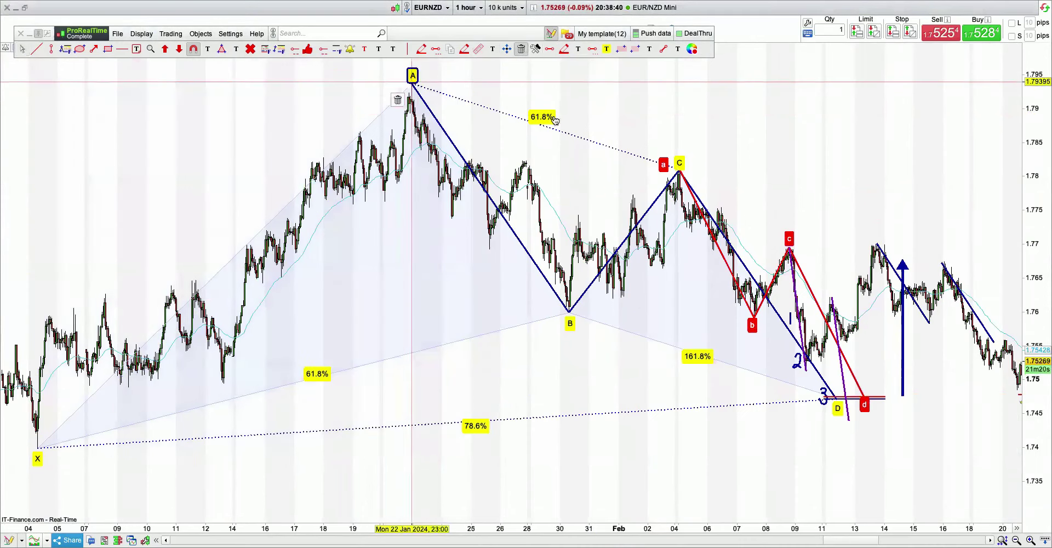
# Examine the hourly EURNZD XABCD pattern from X to D and the latest price above the 1.74777 alert line.
pyautogui.moveTo(977, 407); pyautogui.dragTo(833, 406)
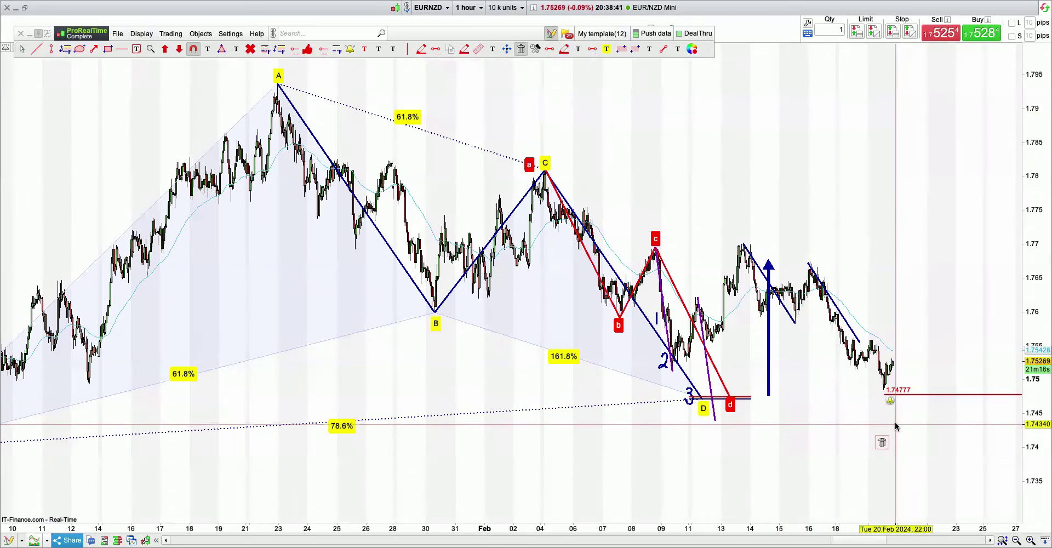
pyautogui.scroll(2, 844, 445)
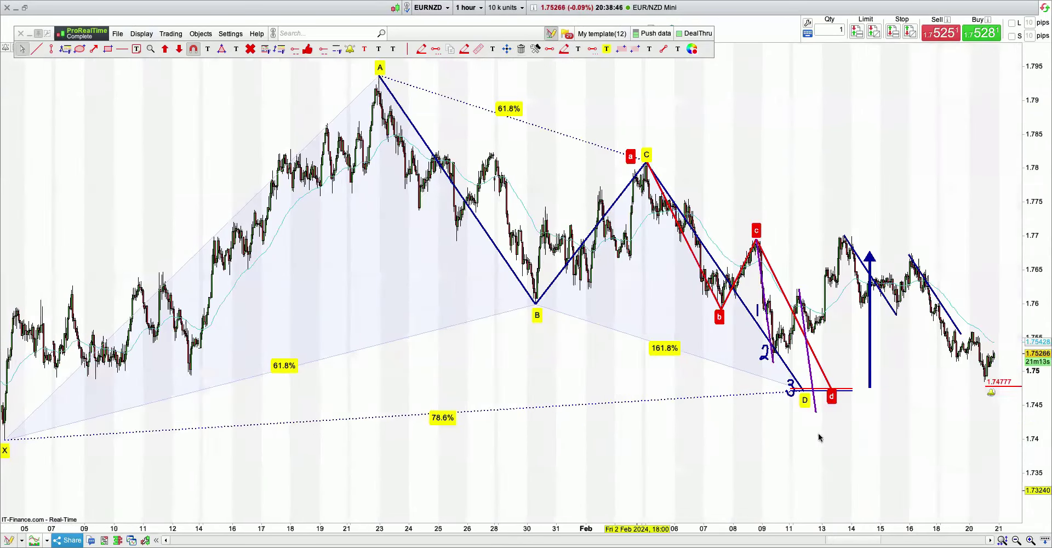
pyautogui.scroll(2, 674, 425)
pyautogui.scroll(-3, 672, 427)
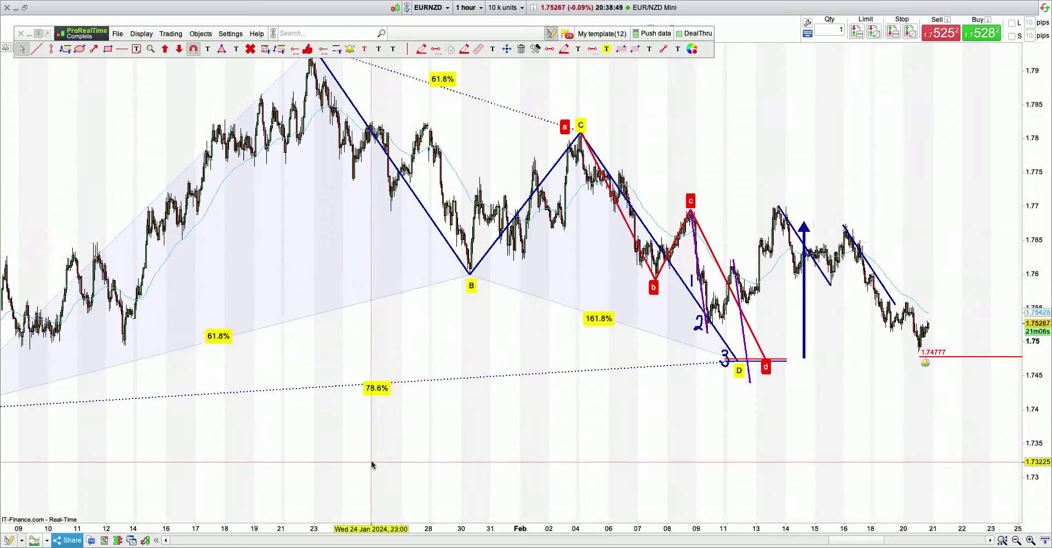
pyautogui.moveTo(240, 265); pyautogui.dragTo(166, 114)
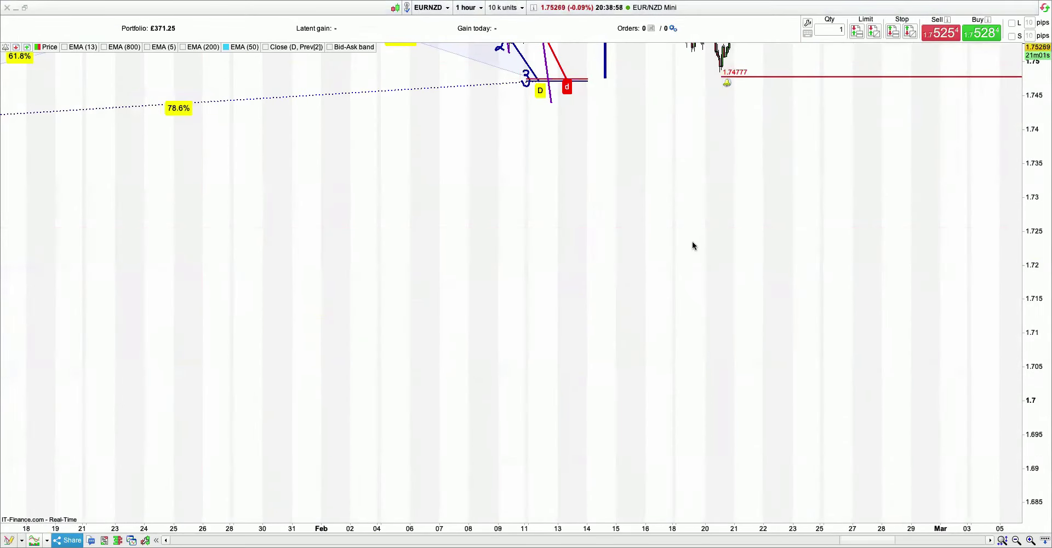
# Switch to the EURUSD daily chart and examine recent price action inside the latest range, around the short red horizontal line.
pyautogui.press('Down')
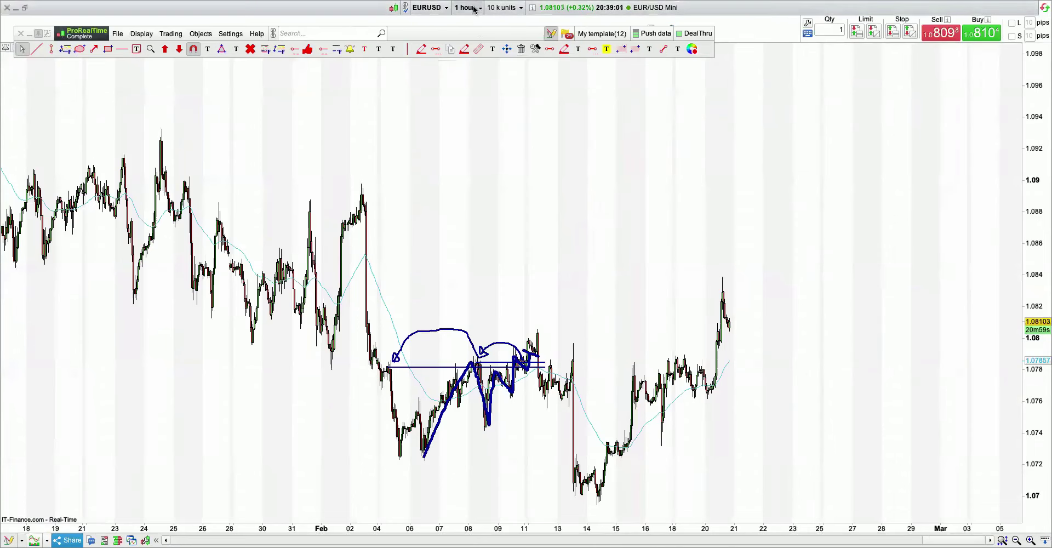
pyautogui.click(474, 8)
pyautogui.click(499, 210)
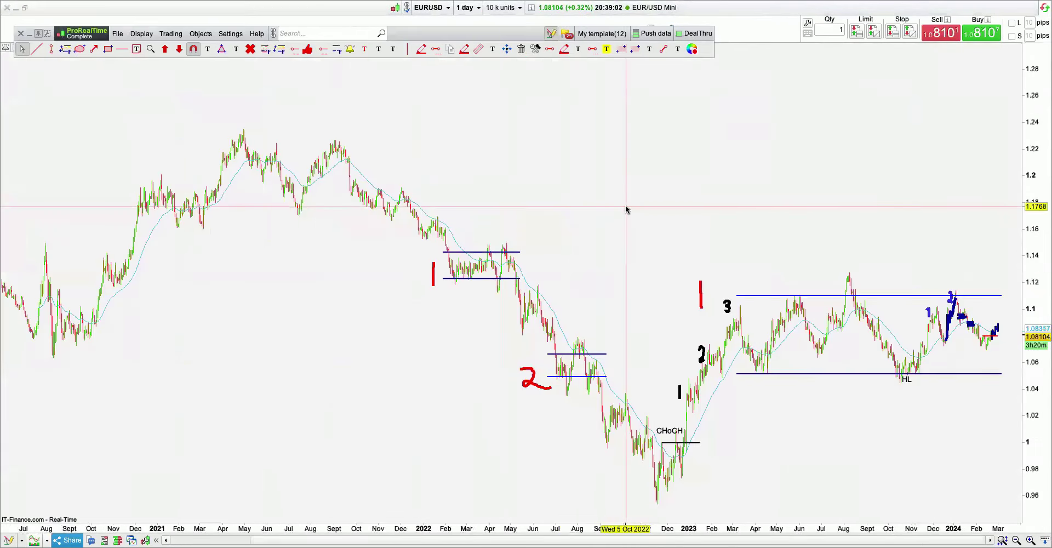
pyautogui.moveTo(538, 181); pyautogui.dragTo(646, 181)
pyautogui.scroll(5, 675, 181)
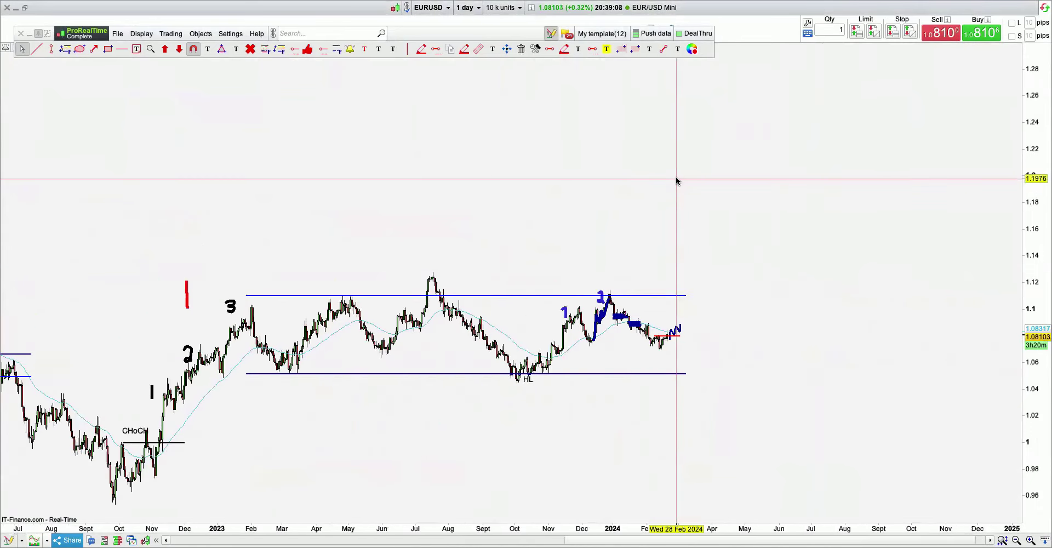
pyautogui.scroll(3, 674, 180)
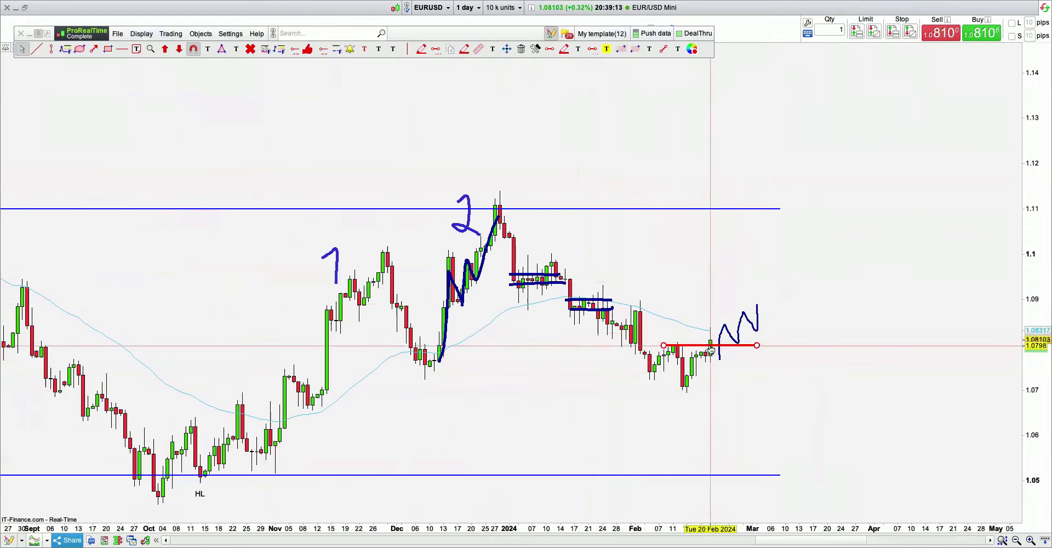
pyautogui.moveTo(442, 351)
pyautogui.mouseDown()
pyautogui.moveTo(496, 352)
pyautogui.moveTo(443, 357)
pyautogui.mouseUp()
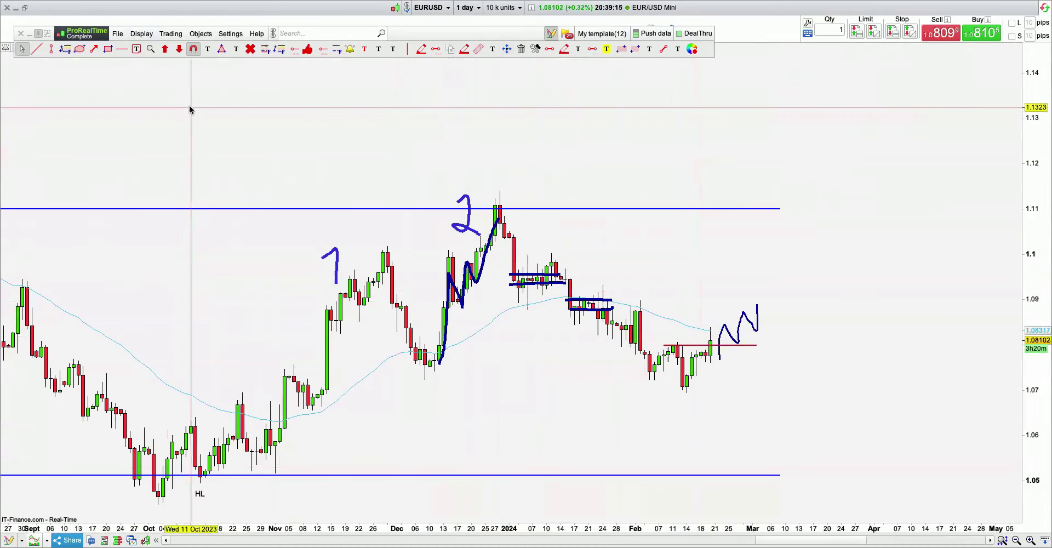
# Switch to the GBPAUD daily chart and review its ranges marked 1 and 2 through to the latest candles.
pyautogui.click(142, 34)
pyautogui.press('Escape')
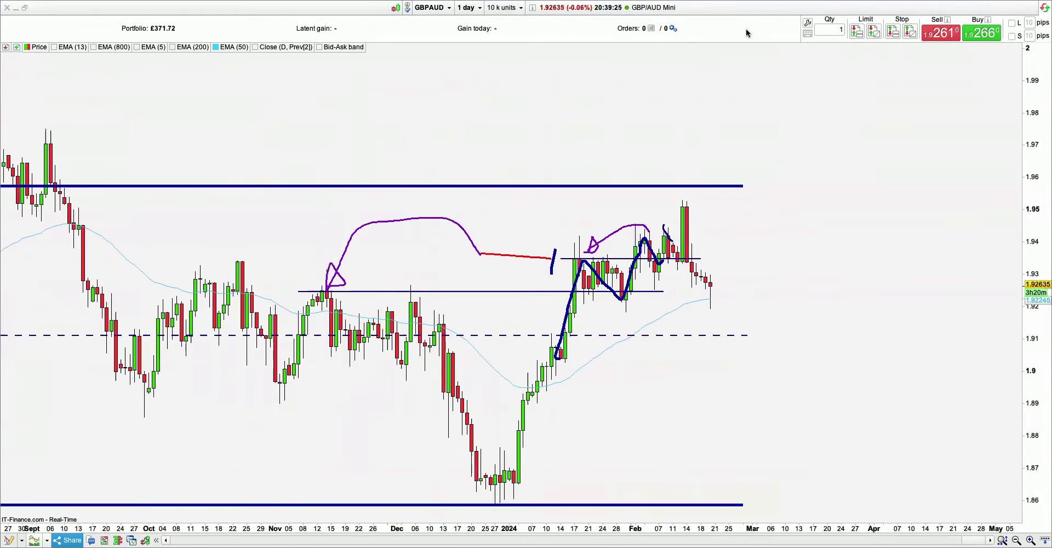
pyautogui.click(746, 33)
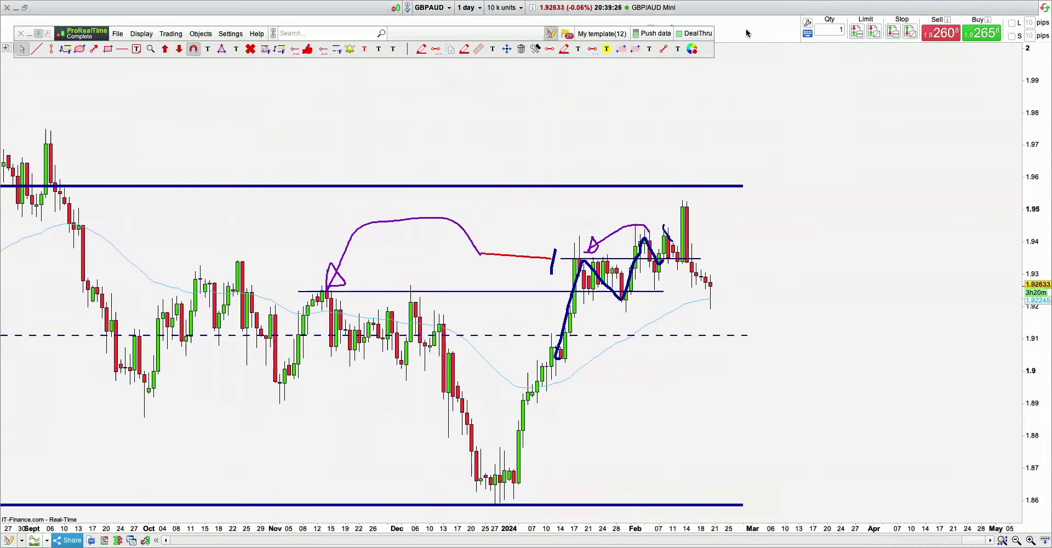
pyautogui.scroll(-4, 710, 122)
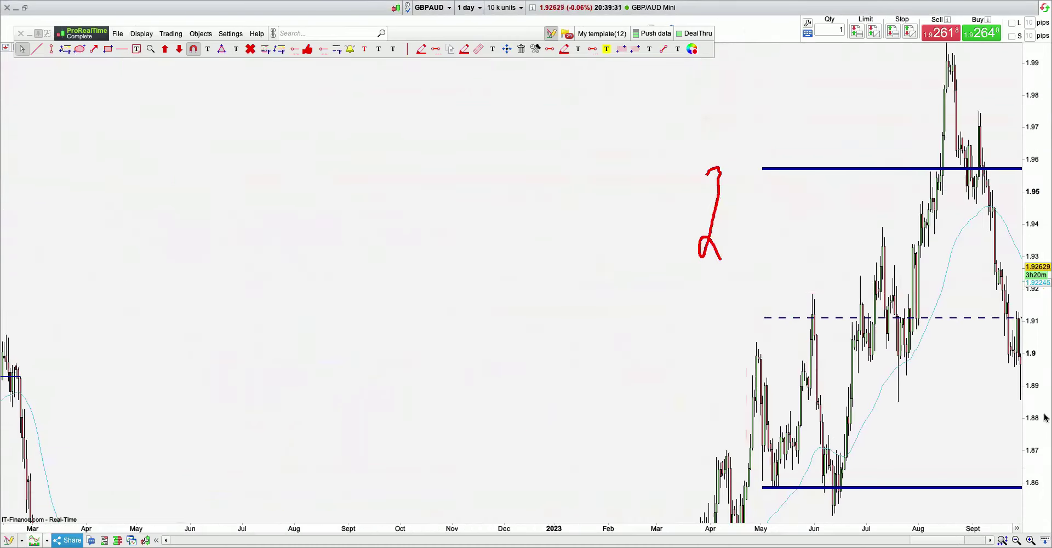
pyautogui.scroll(-8, 657, 328)
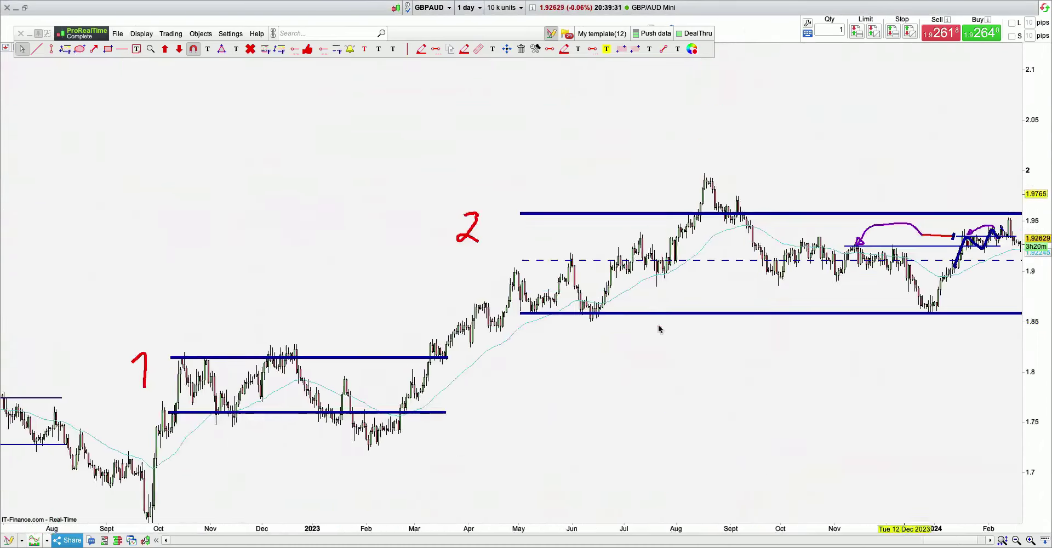
pyautogui.moveTo(460, 398); pyautogui.dragTo(553, 357)
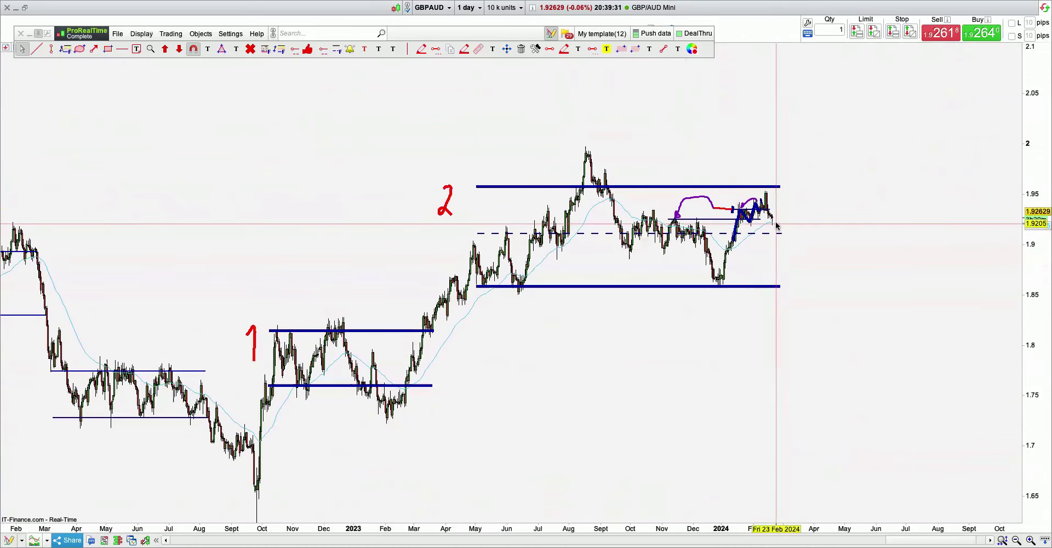
pyautogui.click(745, 208)
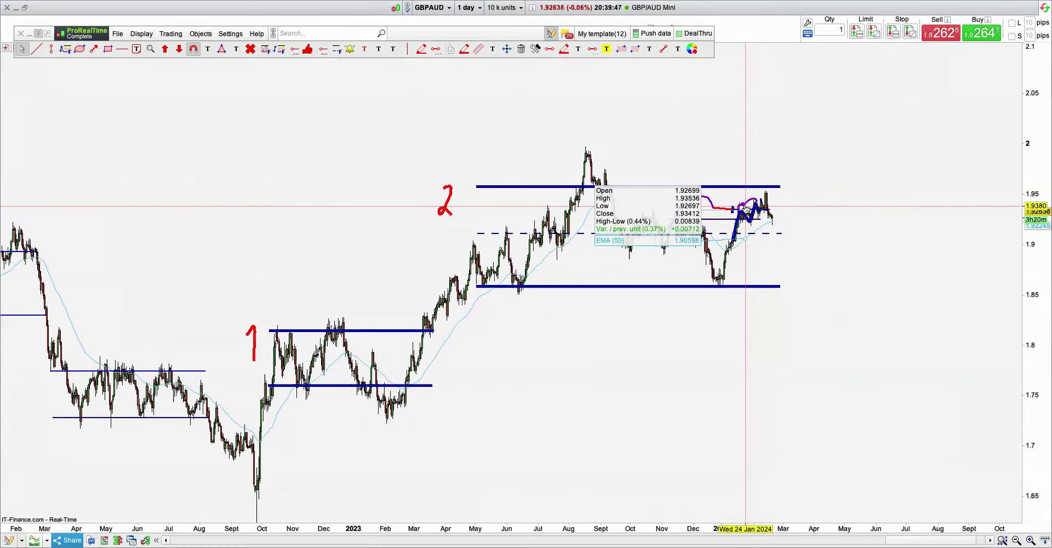
# Switch to the GBPCAD daily chart and review the LEVEL1 RISE range and the price action following it.
pyautogui.click(141, 35)
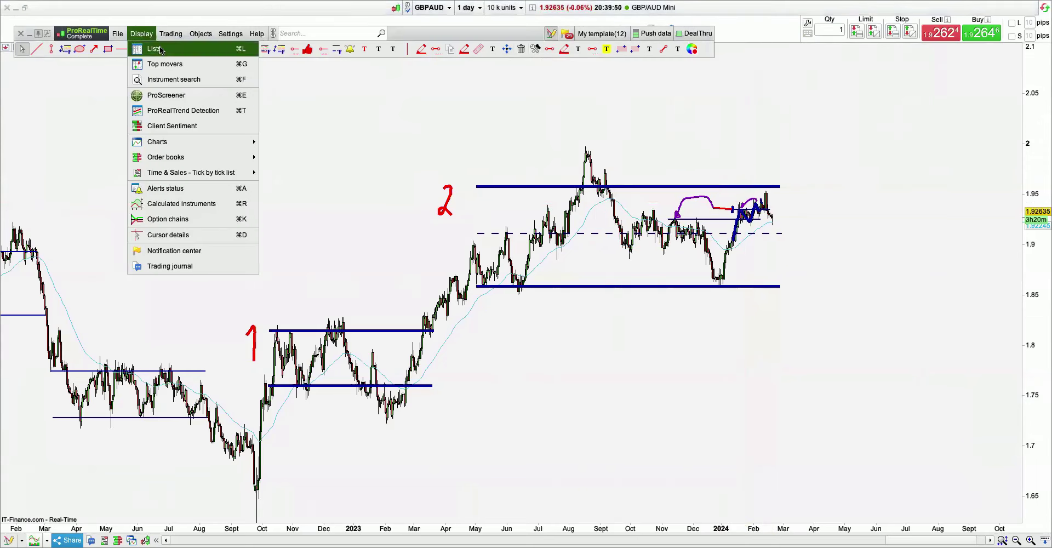
pyautogui.press('Down')
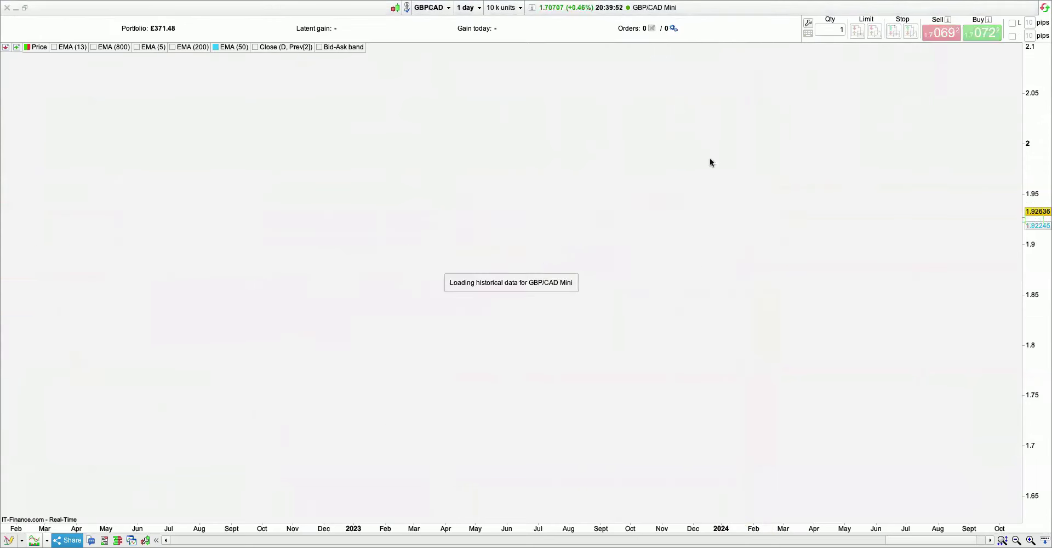
pyautogui.click(758, 37)
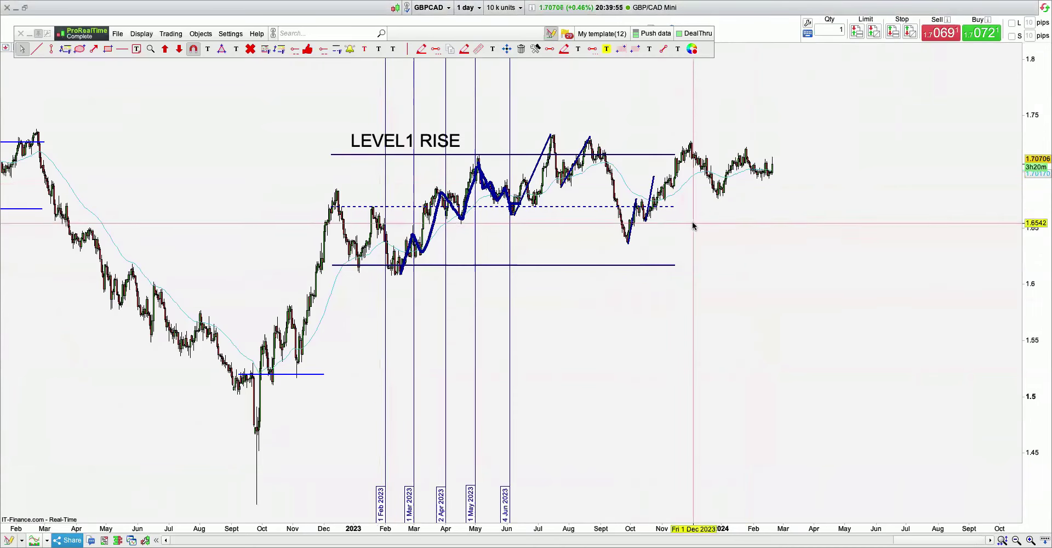
pyautogui.moveTo(694, 225)
pyautogui.scroll(3, 694, 224)
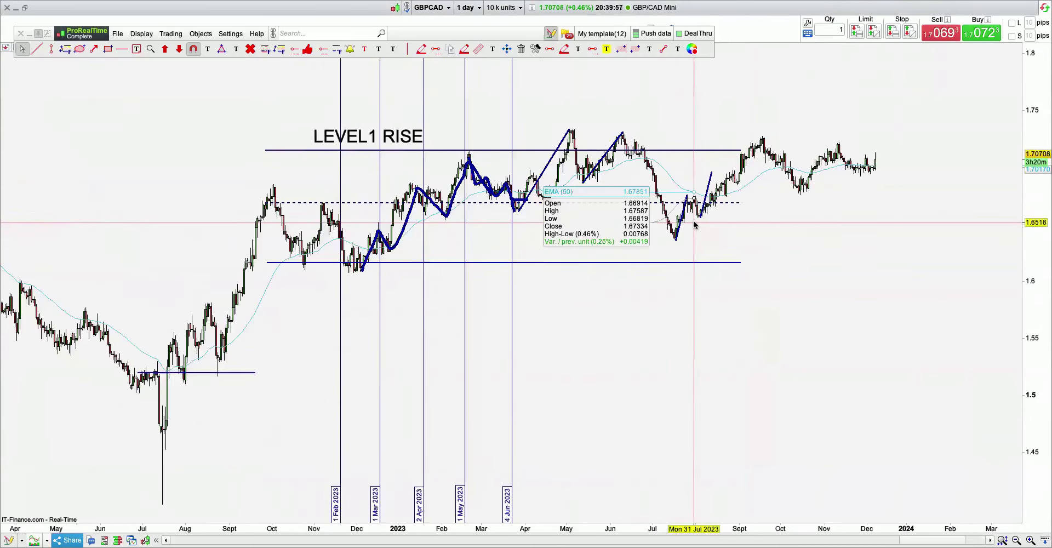
pyautogui.scroll(-2, 442, 481)
# Switch to the GBPCHF daily chart and review its structure from range 1 through the PEAK LOW to the latest price.
pyautogui.click(134, 31)
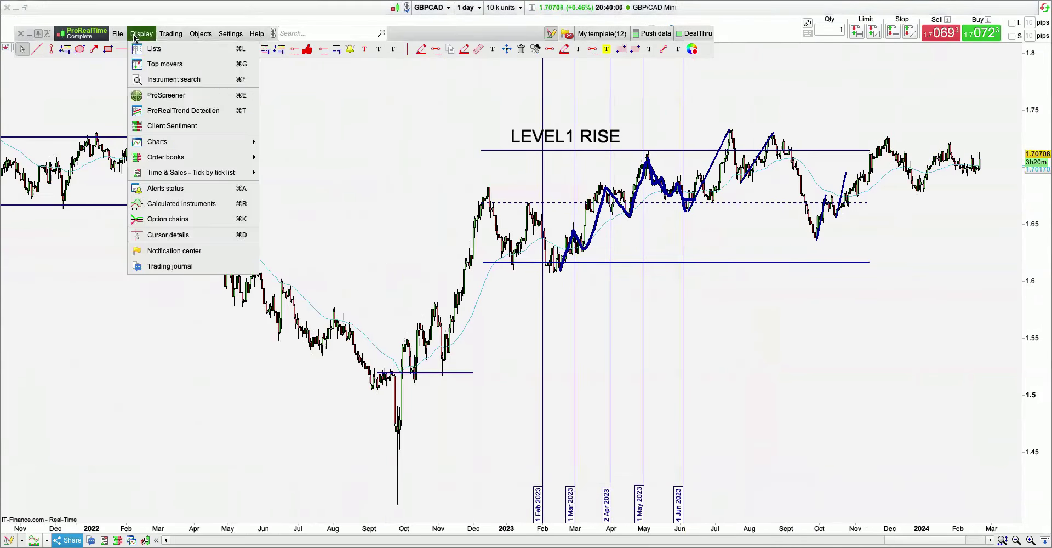
pyautogui.press('Down')
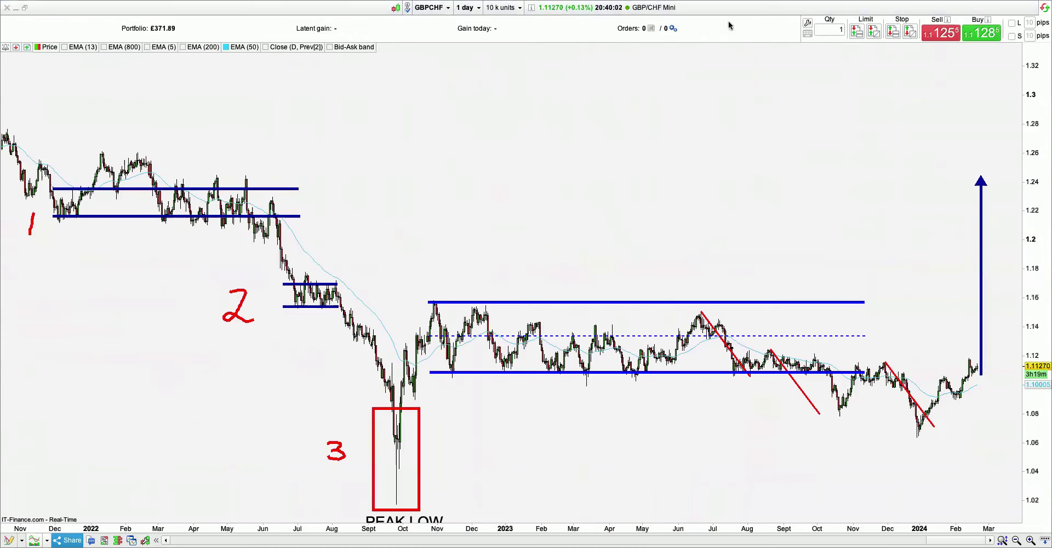
pyautogui.scroll(5, 566, 157)
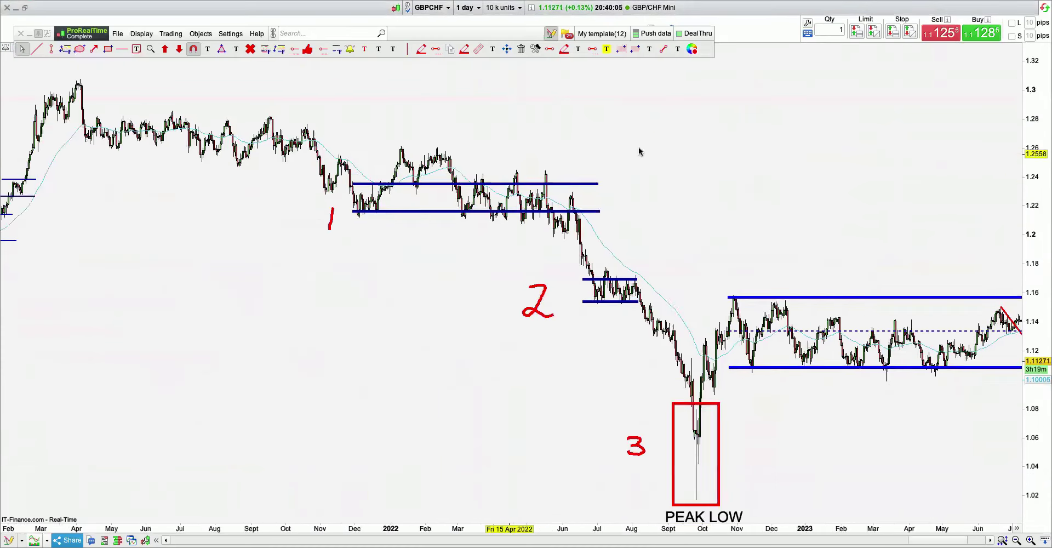
pyautogui.scroll(-10, 585, 152)
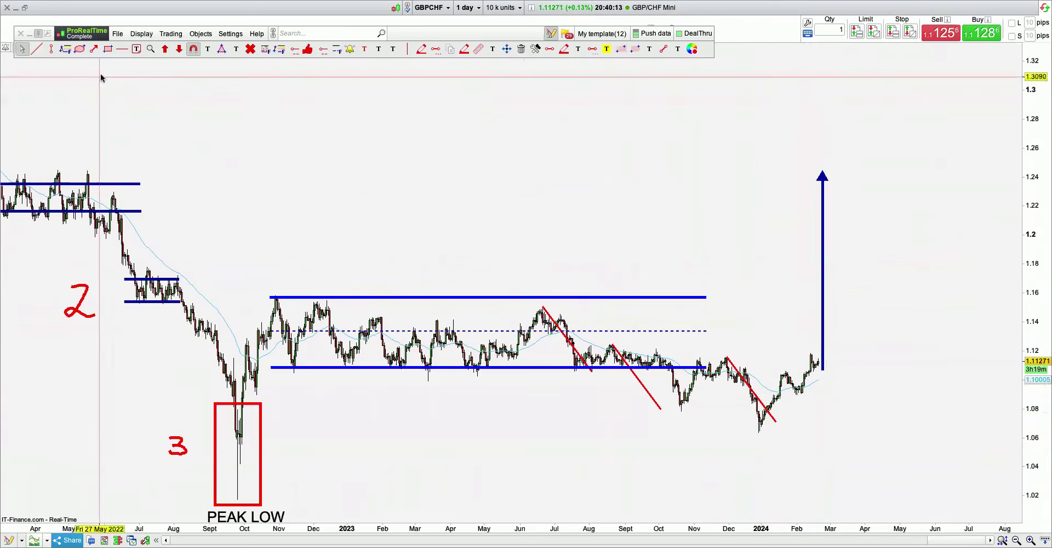
# Switch to the GBPJPY daily chart and compress its scales to show ranges 1 and 2 together with the latest price.
pyautogui.click(142, 34)
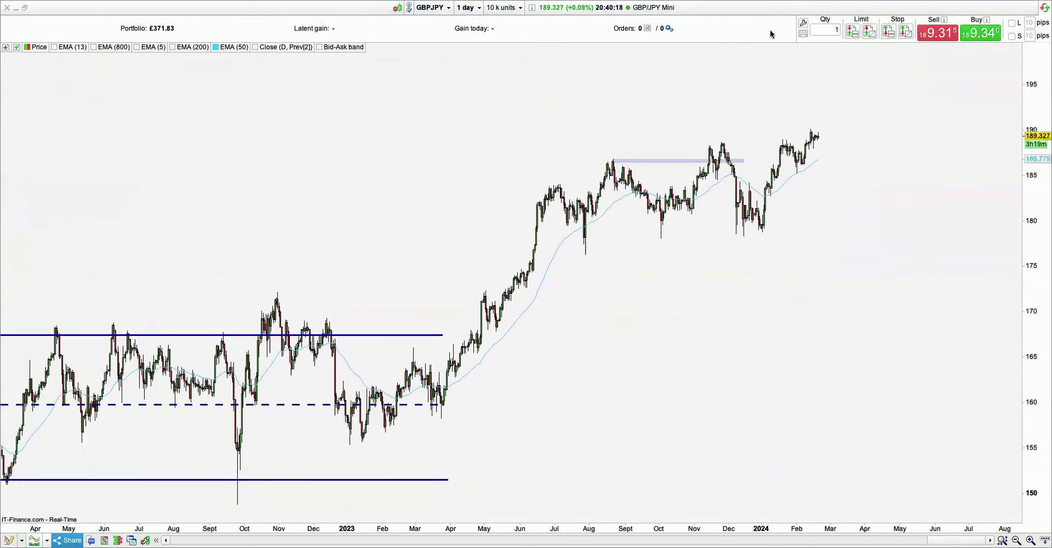
pyautogui.click(773, 34)
pyautogui.moveTo(274, 229); pyautogui.dragTo(850, 177)
pyautogui.scroll(-5, 700, 183)
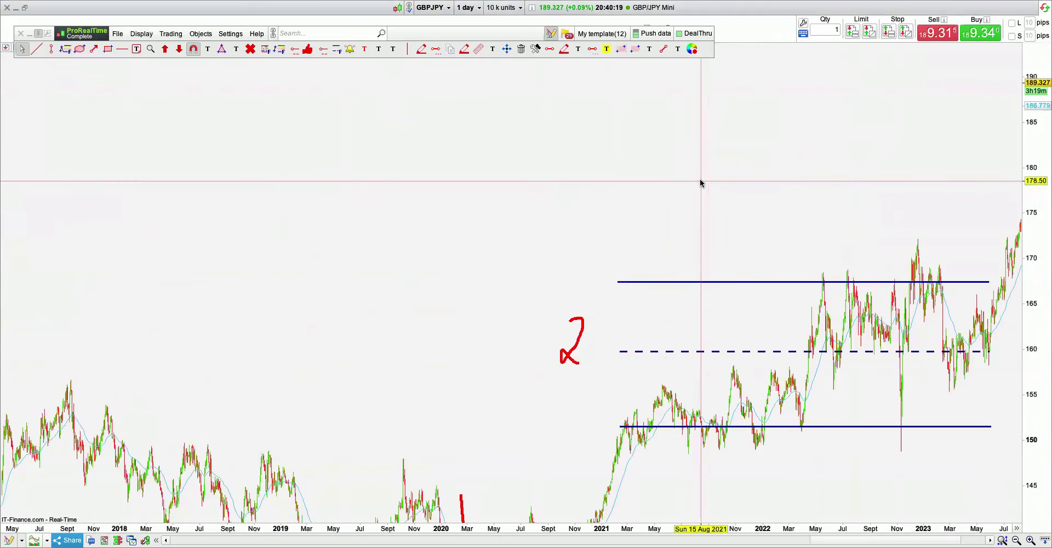
pyautogui.moveTo(650, 310); pyautogui.dragTo(517, 204)
pyautogui.moveTo(1044, 164); pyautogui.dragTo(1031, 315)
pyautogui.moveTo(919, 370); pyautogui.dragTo(892, 273)
pyautogui.scroll(5, 842, 297)
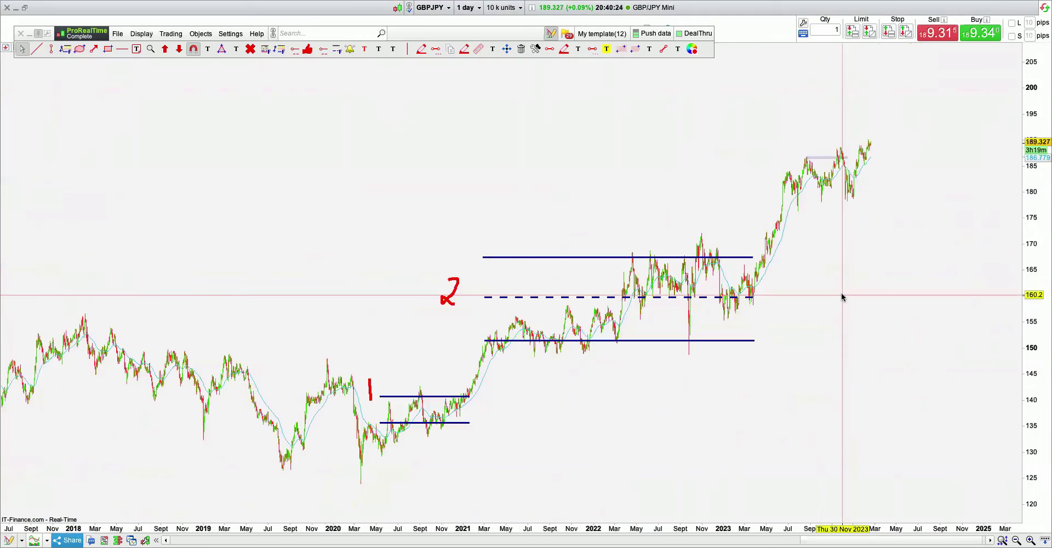
# Switch to the GBPUSD daily chart and review its descending ranges 1 and 2 and the newer range marked 1.
pyautogui.moveTo(1043, 180); pyautogui.dragTo(1045, 44)
pyautogui.moveTo(704, 357); pyautogui.dragTo(837, 405)
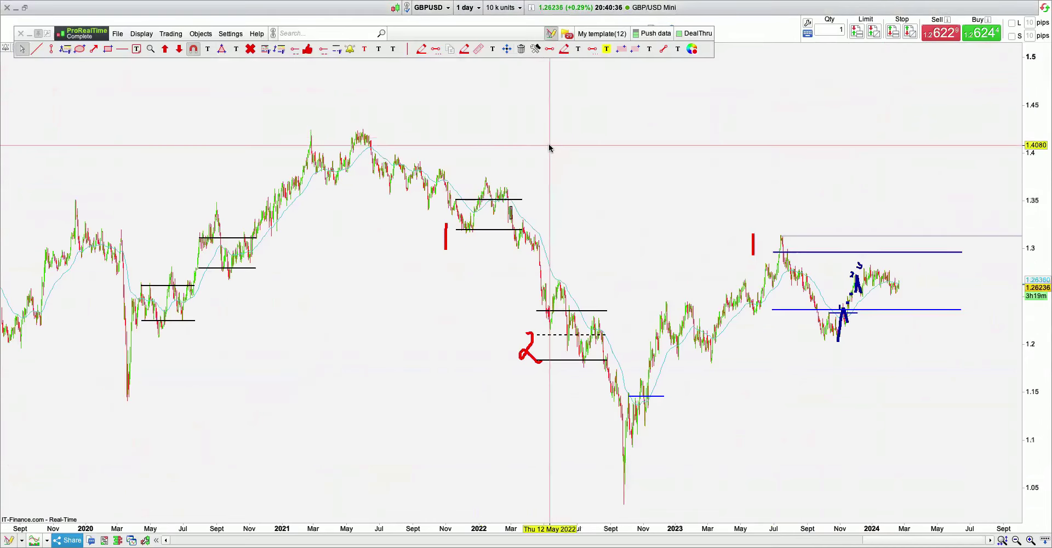
pyautogui.scroll(3, 549, 145)
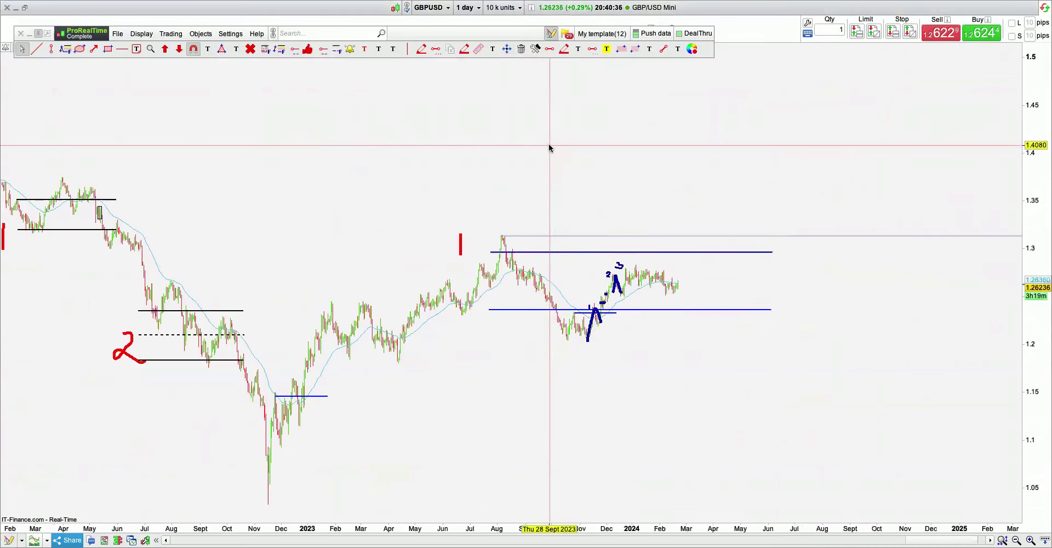
pyautogui.moveTo(341, 144); pyautogui.dragTo(638, 165)
pyautogui.scroll(-2, 639, 161)
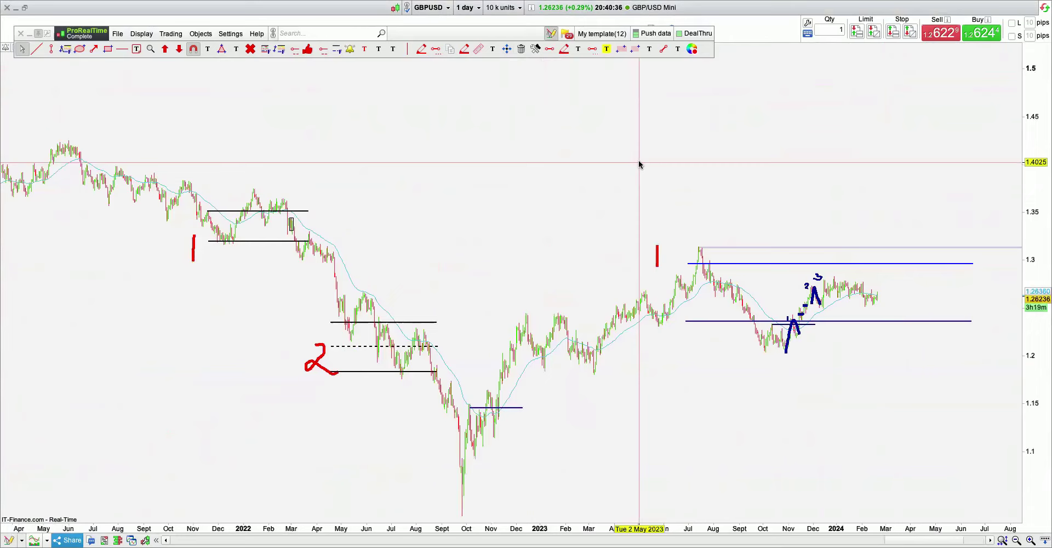
pyautogui.scroll(3, 638, 162)
pyautogui.scroll(-2, 639, 162)
pyautogui.moveTo(460, 155); pyautogui.dragTo(664, 153)
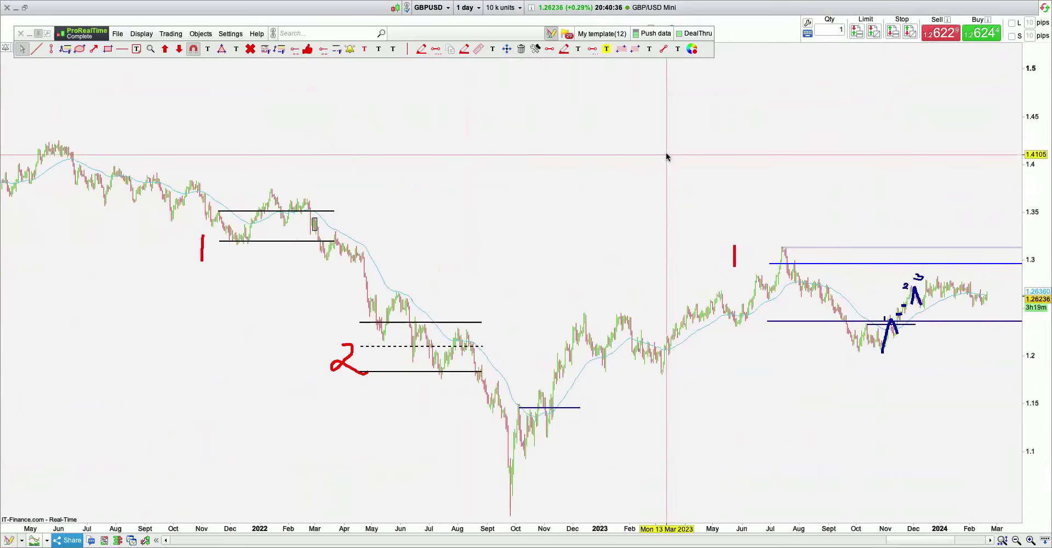
# Enlarge the 2023 to 2024 price action on GBPUSD and view the pair on the 30-minute timeframe.
pyautogui.moveTo(1035, 150); pyautogui.dragTo(1035, 33)
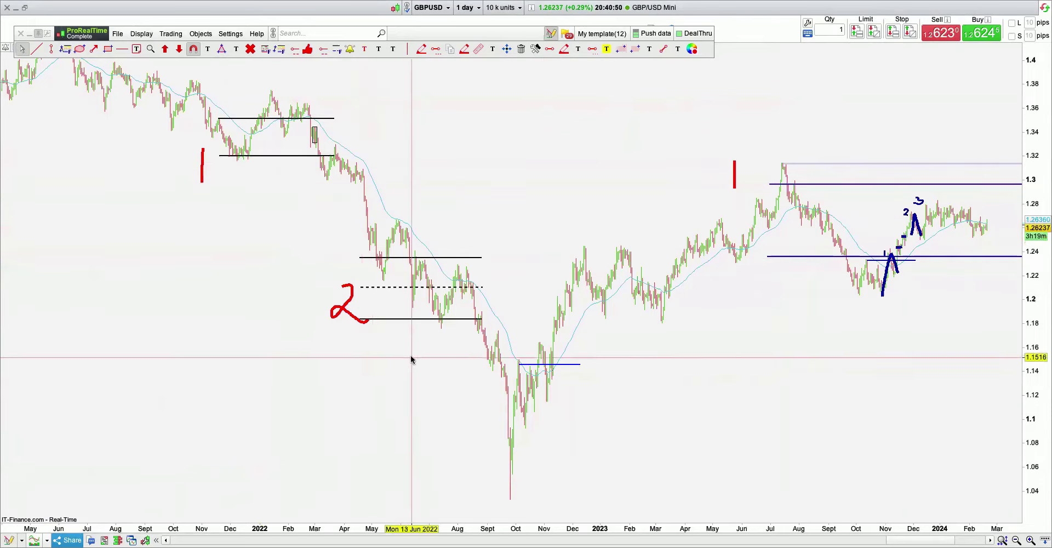
pyautogui.moveTo(634, 418); pyautogui.dragTo(493, 414)
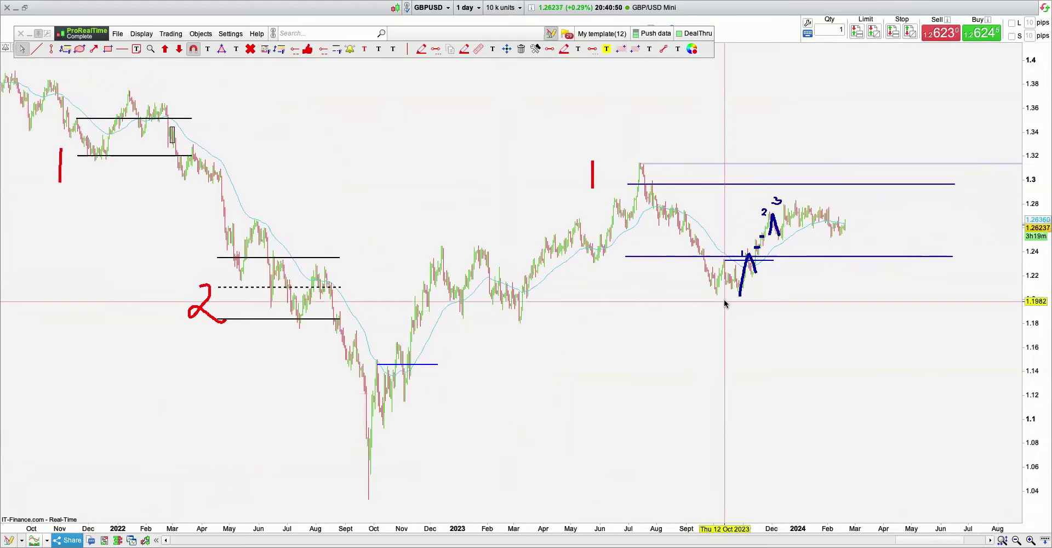
pyautogui.scroll(3, 725, 303)
pyautogui.click(464, 8)
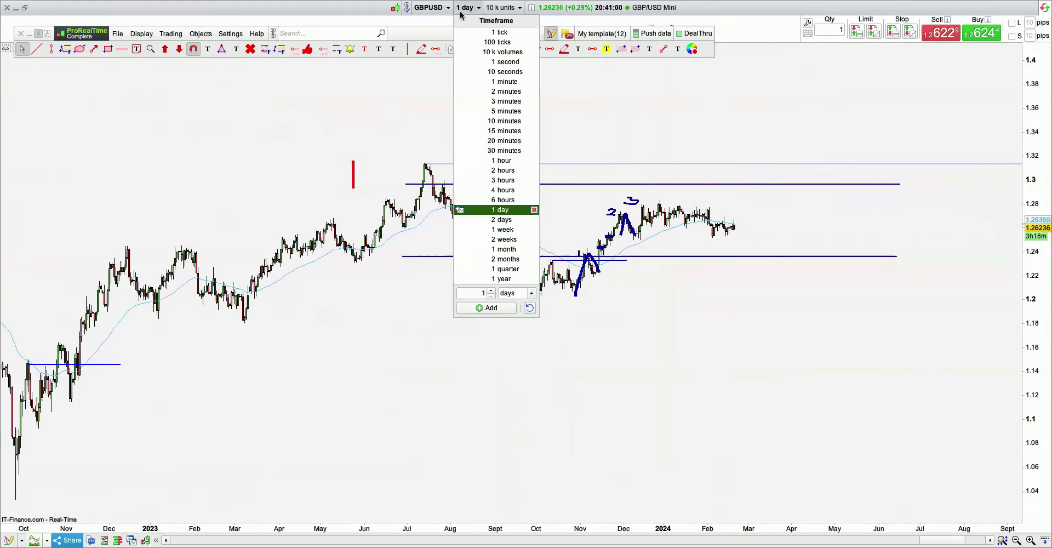
pyautogui.click(504, 151)
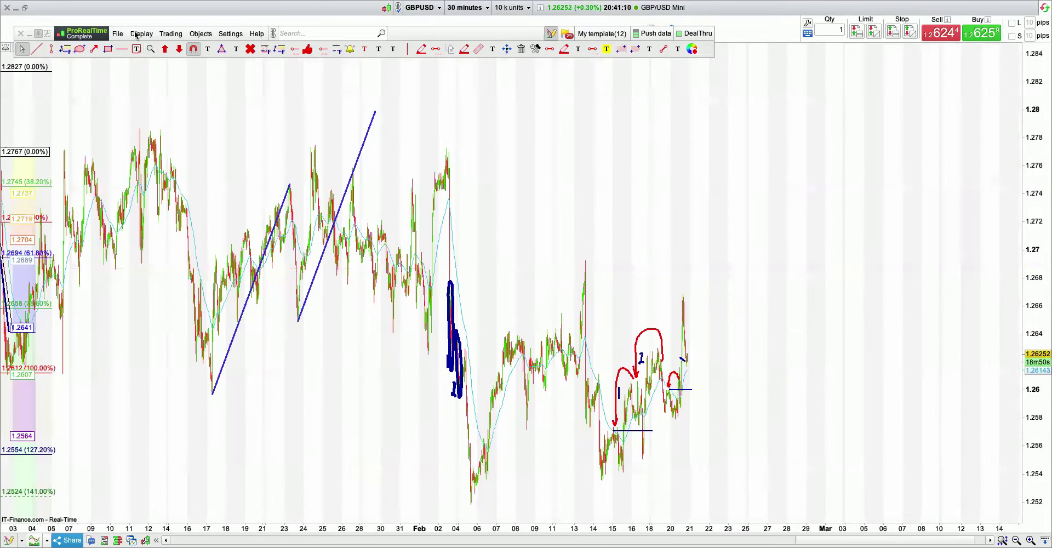
# Switch to NZDCAD from the instrument list, set the timeframe to 1 day and show its 2021 to 2023 ranges.
pyautogui.click(136, 35)
pyautogui.click(144, 49)
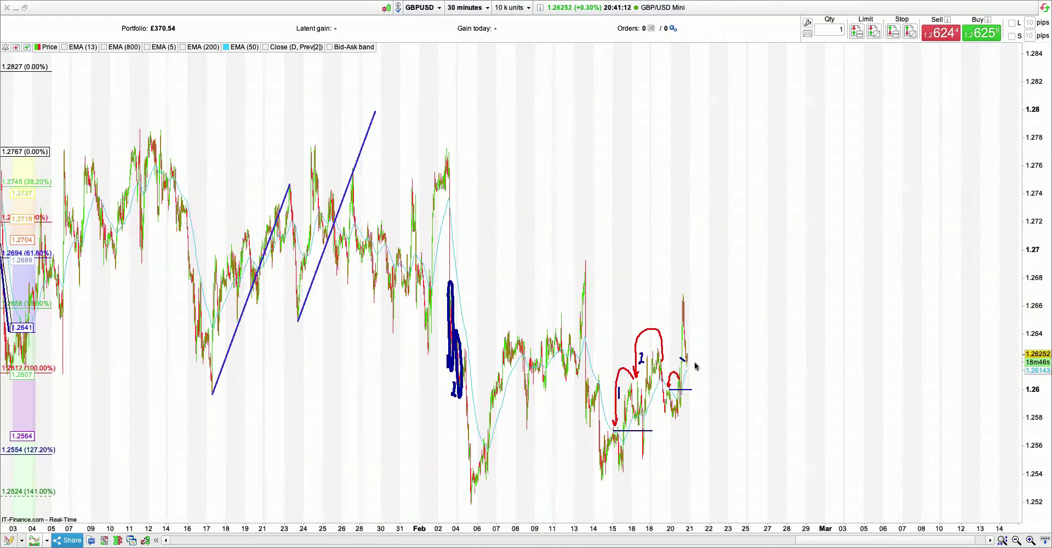
pyautogui.press('Down')
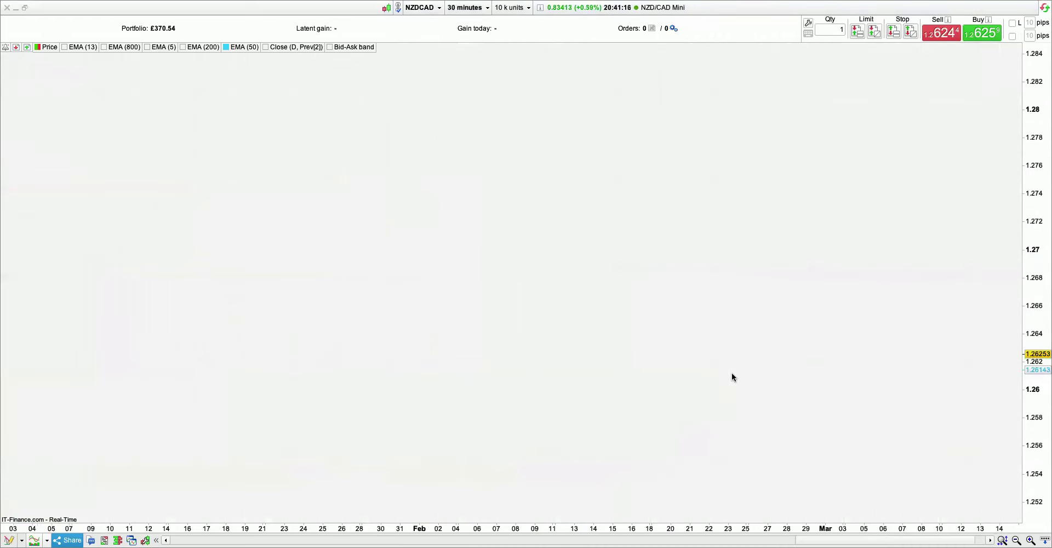
pyautogui.click(741, 19)
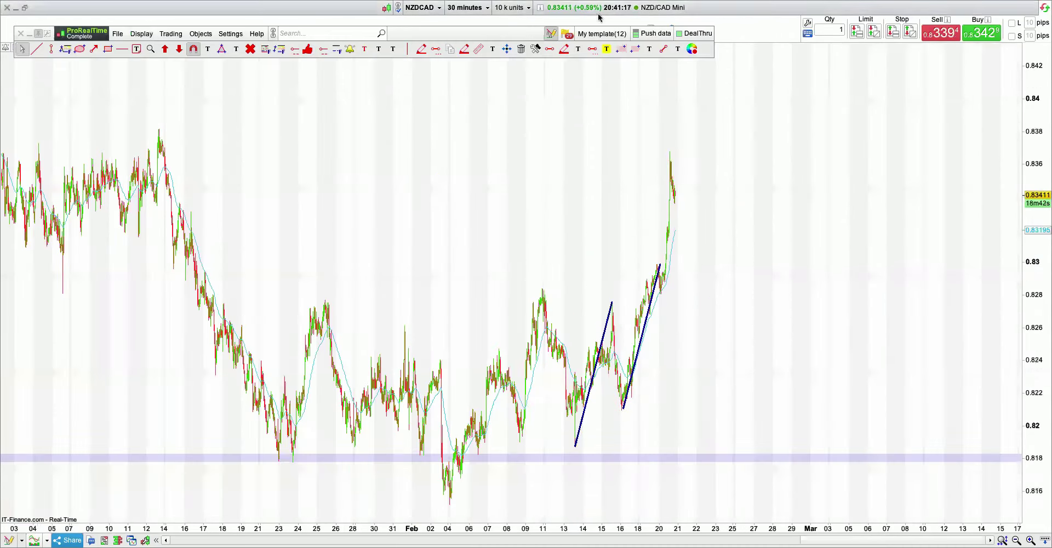
pyautogui.click(480, 9)
pyautogui.click(493, 210)
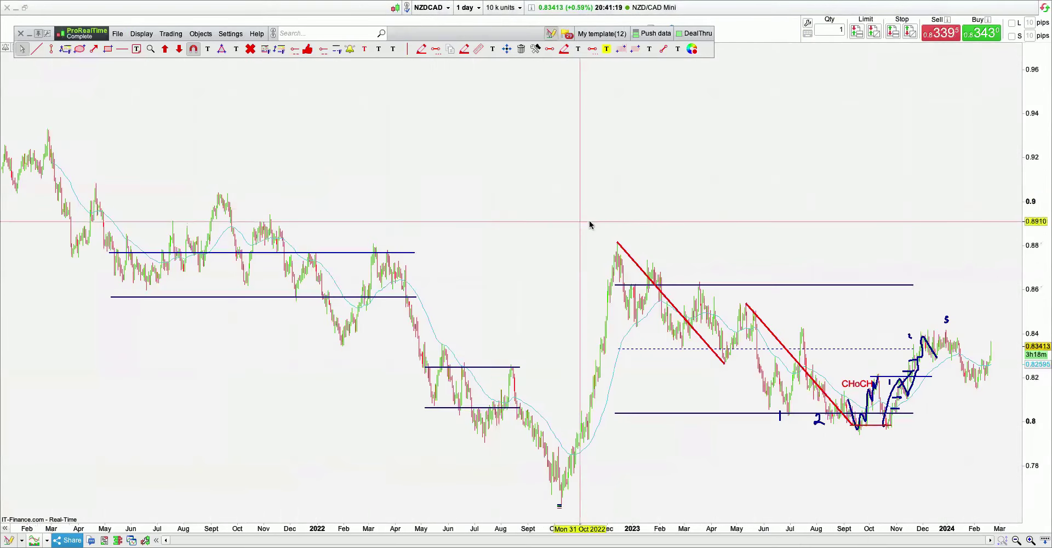
pyautogui.moveTo(392, 153); pyautogui.dragTo(905, 153)
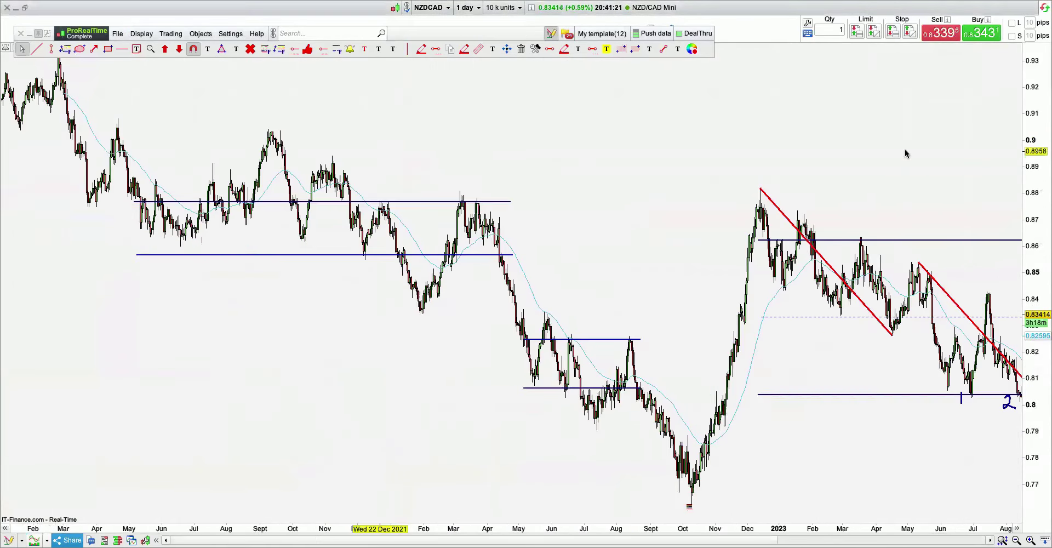
# Hand-write red labels 1 and 2 beside NZDCAD's two descending ranges and a red 1 beside the range starting in December 2022.
pyautogui.click(562, 47)
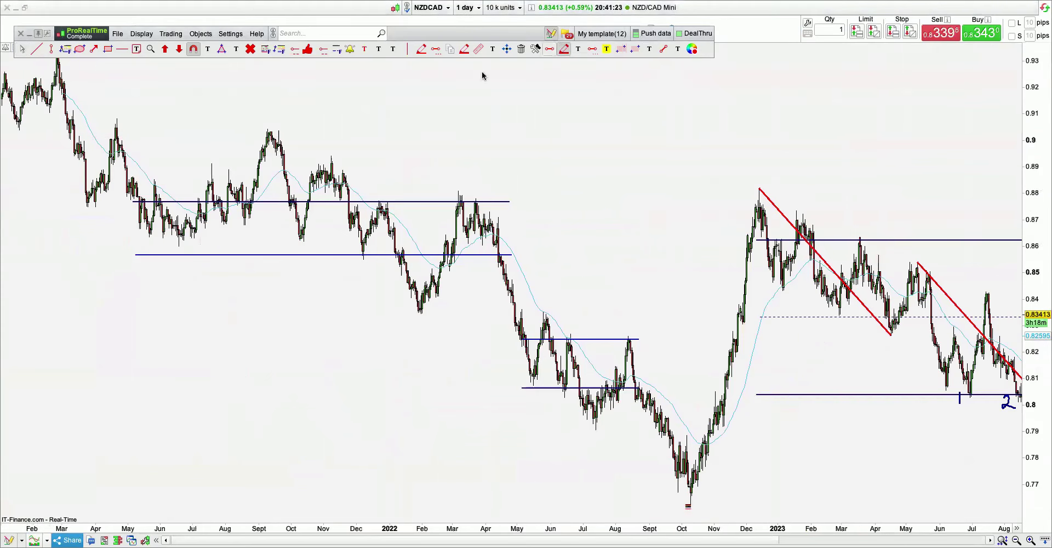
pyautogui.moveTo(117, 222); pyautogui.dragTo(116, 248)
pyautogui.moveTo(490, 372); pyautogui.dragTo(510, 404)
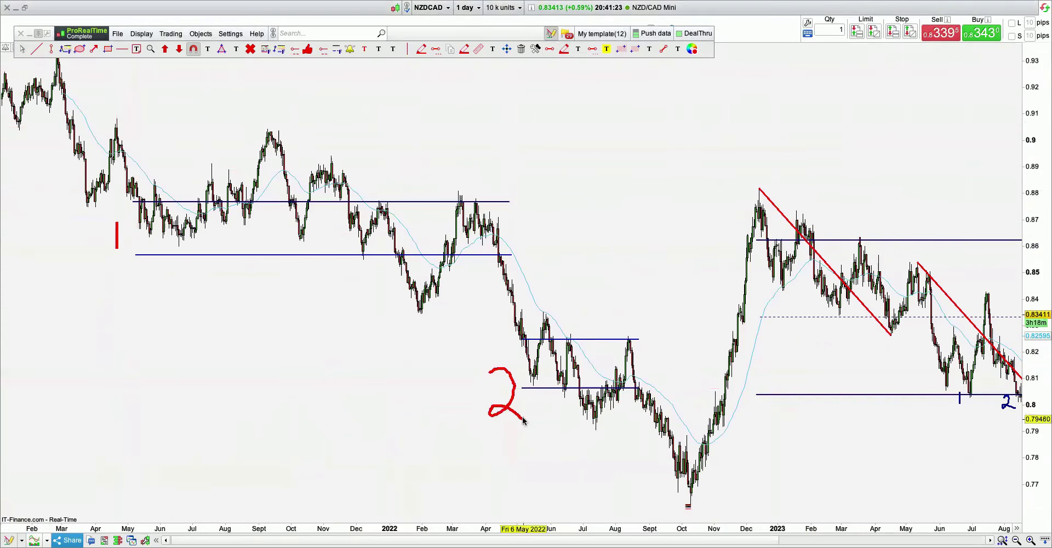
pyautogui.moveTo(719, 212); pyautogui.dragTo(719, 264)
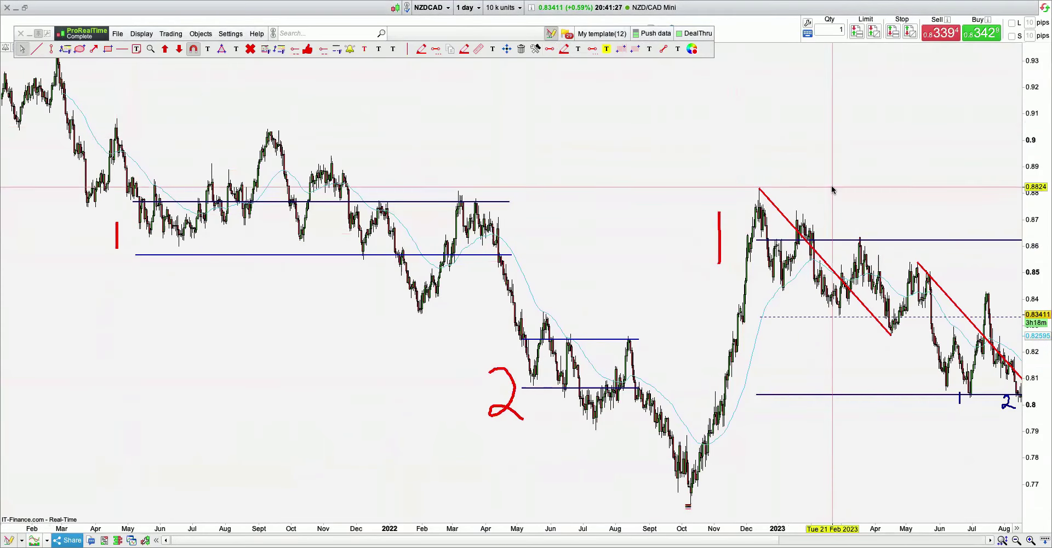
# Duplicate the blue level line at the October 2023 high on NZDCAD and place the copy lower, at about 0.811.
pyautogui.moveTo(848, 166); pyautogui.dragTo(403, 192)
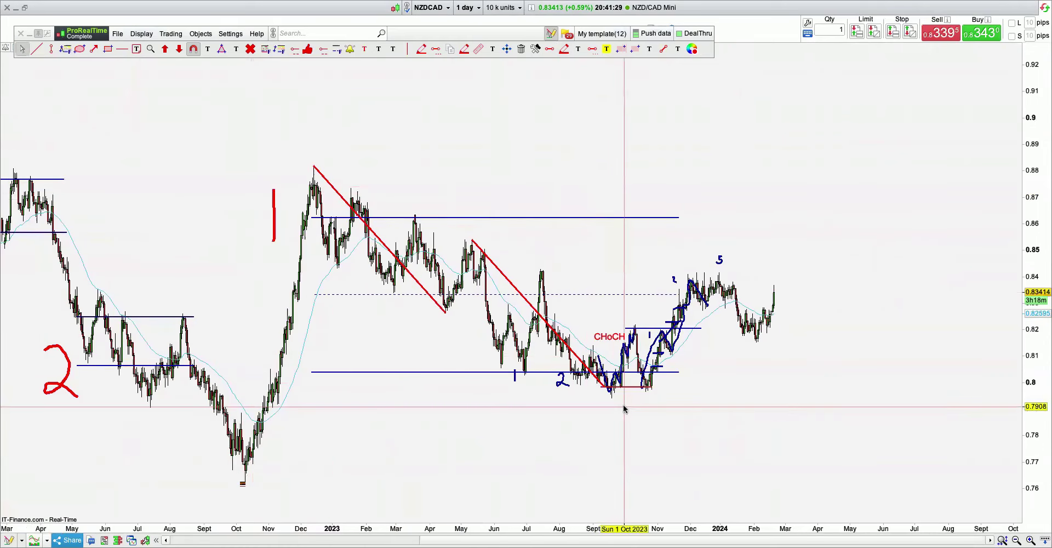
pyautogui.scroll(5, 780, 204)
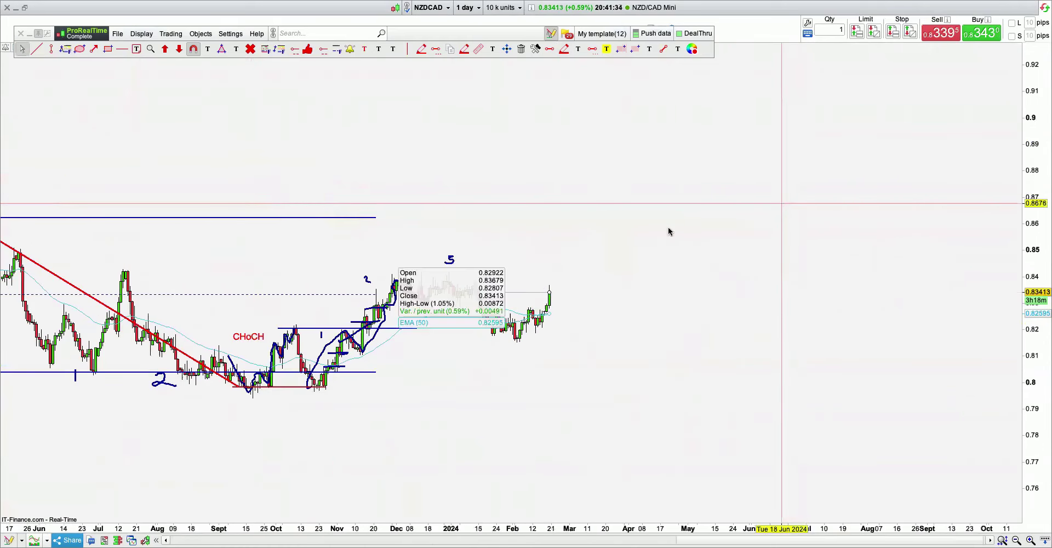
pyautogui.click(326, 328)
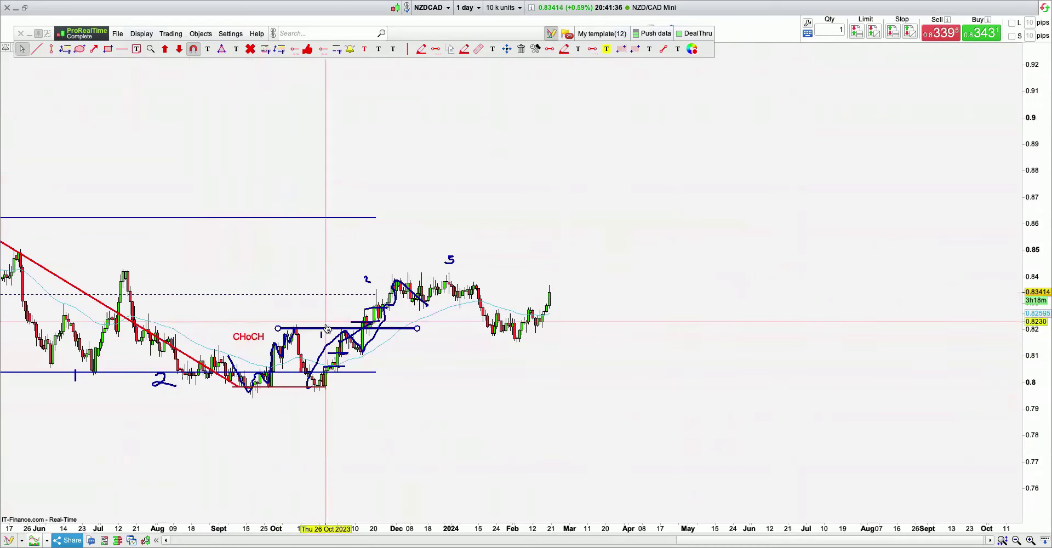
pyautogui.rightClick(588, 201)
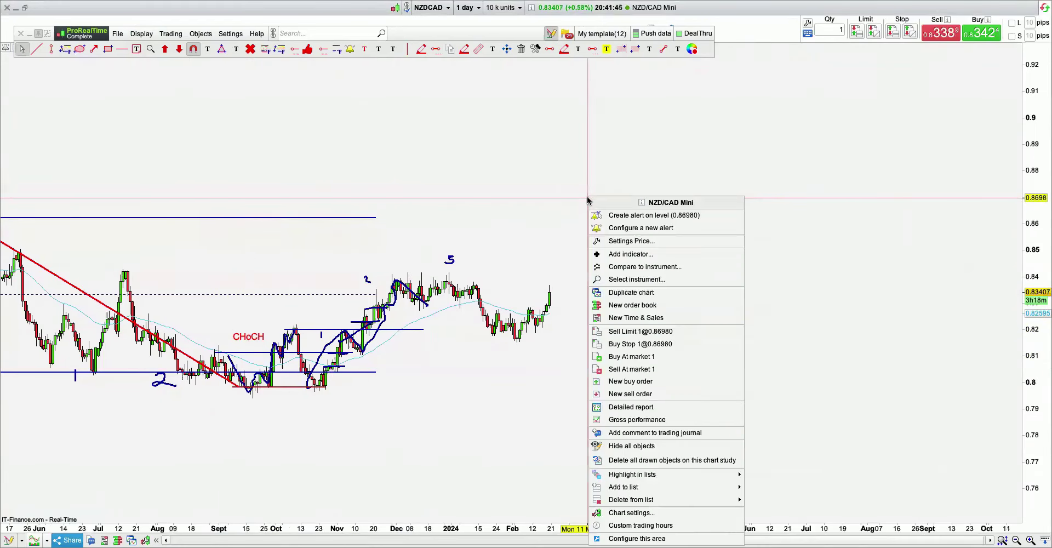
pyautogui.scroll(-1, 370, 206)
pyautogui.moveTo(370, 206); pyautogui.dragTo(705, 118)
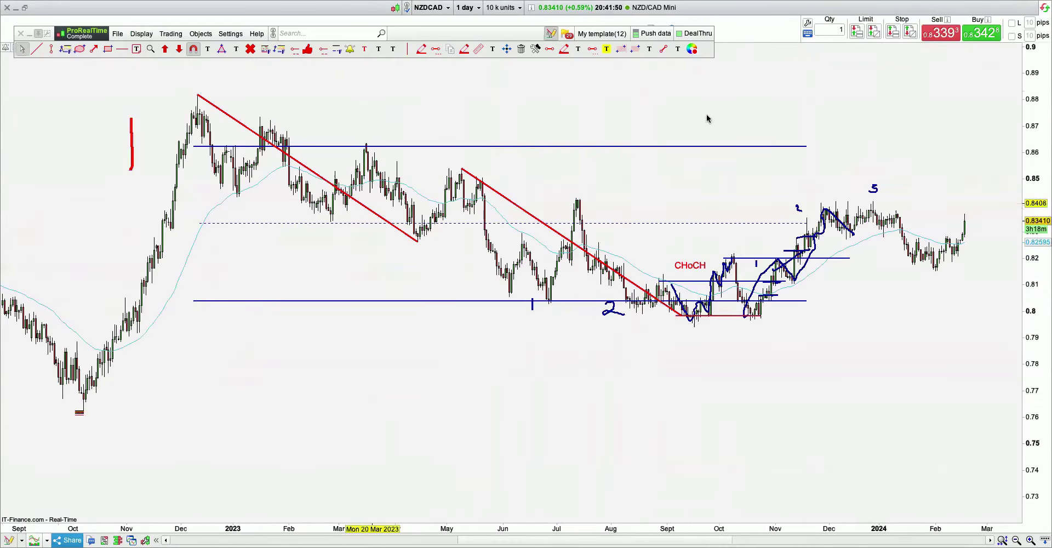
# Switch to the NZDCHF daily chart and show its descending ranges from 2021 to 2023.
pyautogui.click(143, 34)
pyautogui.click(155, 46)
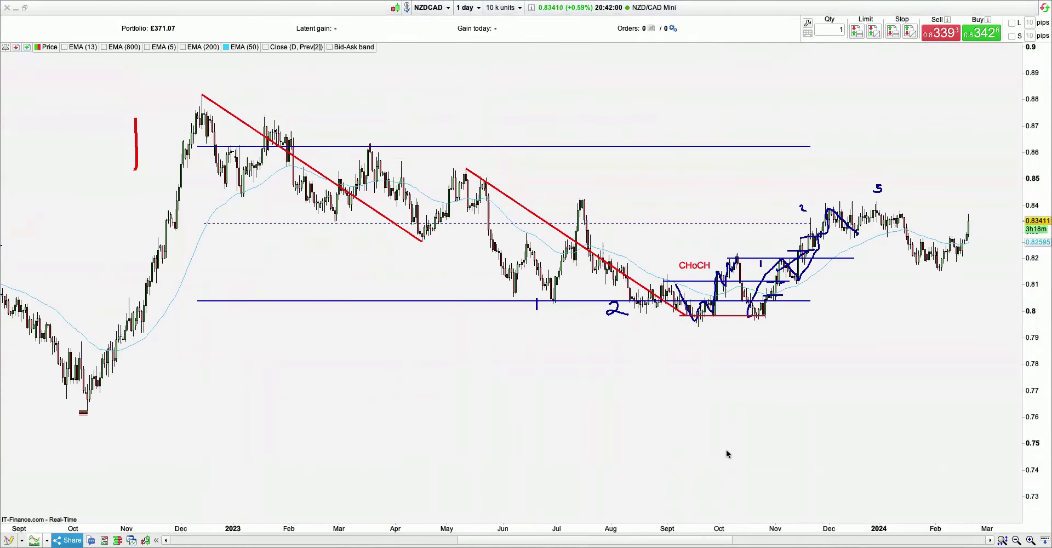
pyautogui.press('Down')
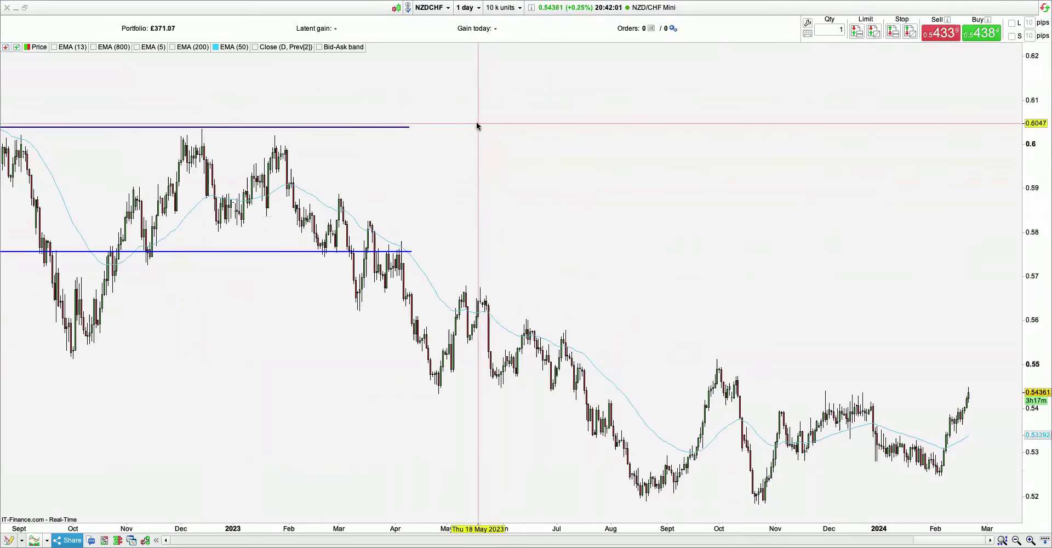
pyautogui.click(477, 123)
pyautogui.scroll(-5, 477, 124)
pyautogui.scroll(-2, 491, 132)
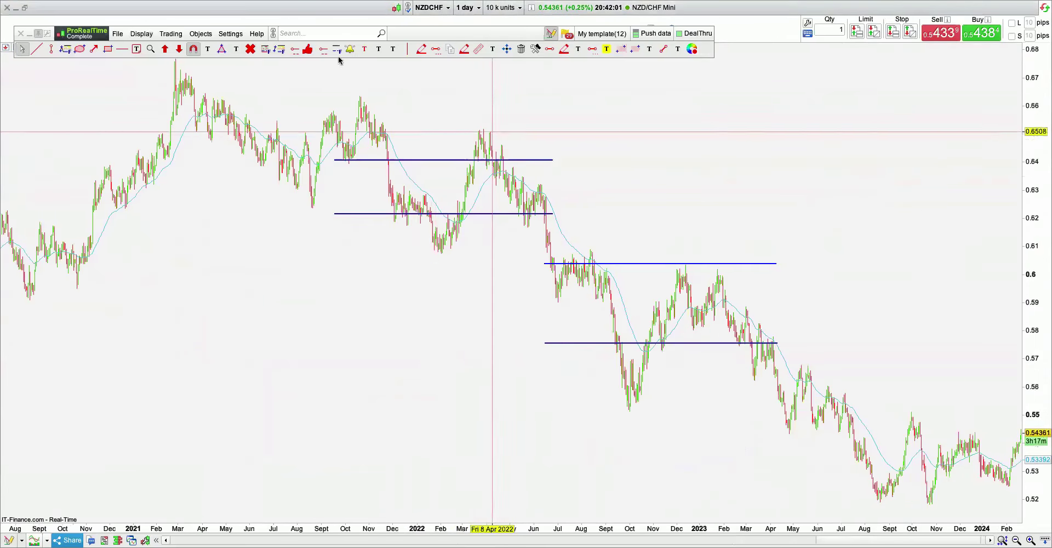
# Hand-write a red 1 beside NZDCHF's upper range and a red 2 beside its lower range.
pyautogui.click(464, 49)
pyautogui.moveTo(288, 208); pyautogui.dragTo(289, 223)
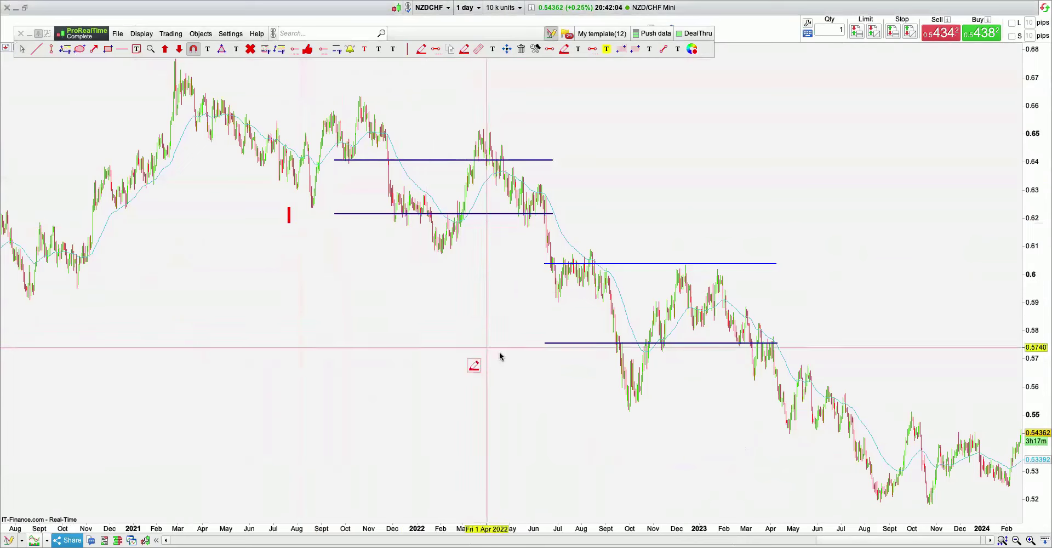
pyautogui.moveTo(507, 330); pyautogui.dragTo(529, 334)
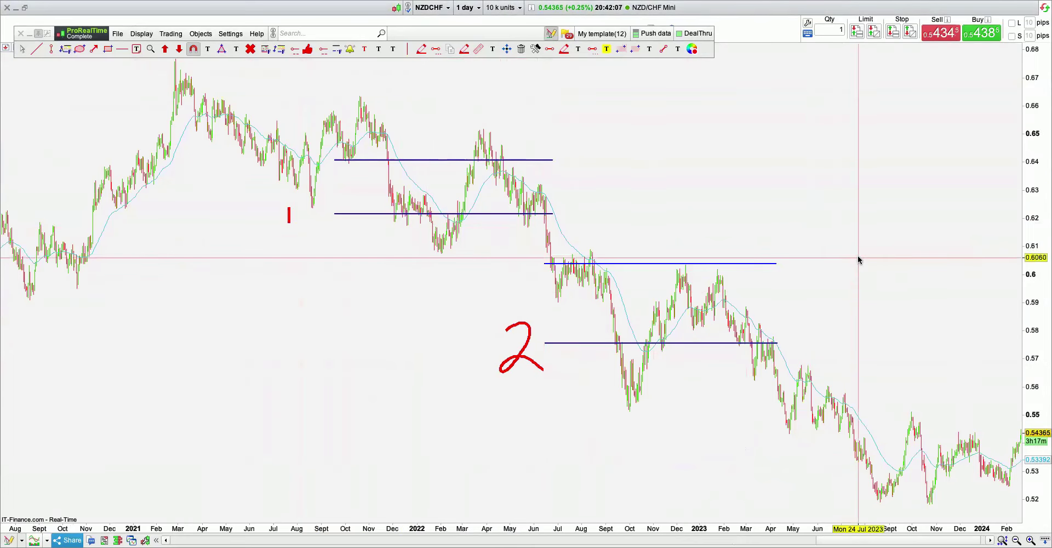
pyautogui.press('Escape')
pyautogui.moveTo(735, 181); pyautogui.dragTo(553, 184)
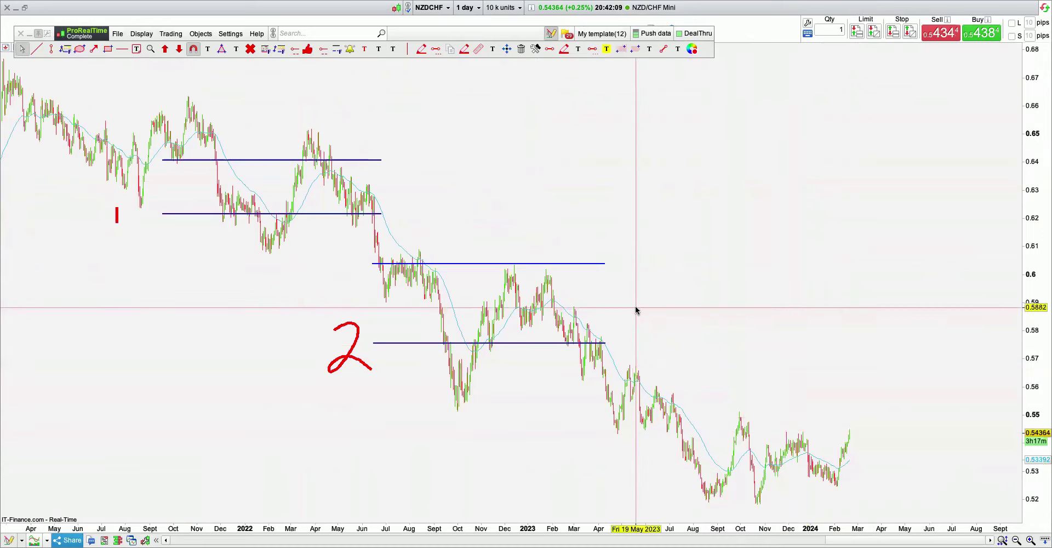
# Switch to the NZDJPY daily chart and review its rising ranges 1 and 2 and the pattern leading to the latest price.
pyautogui.click(137, 35)
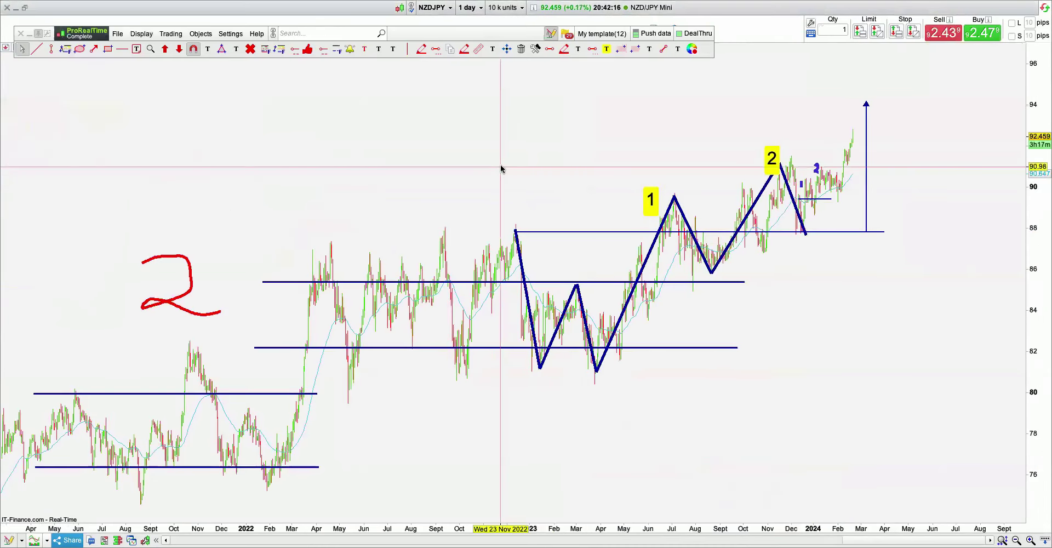
pyautogui.scroll(-2, 501, 169)
pyautogui.scroll(-3, 711, 354)
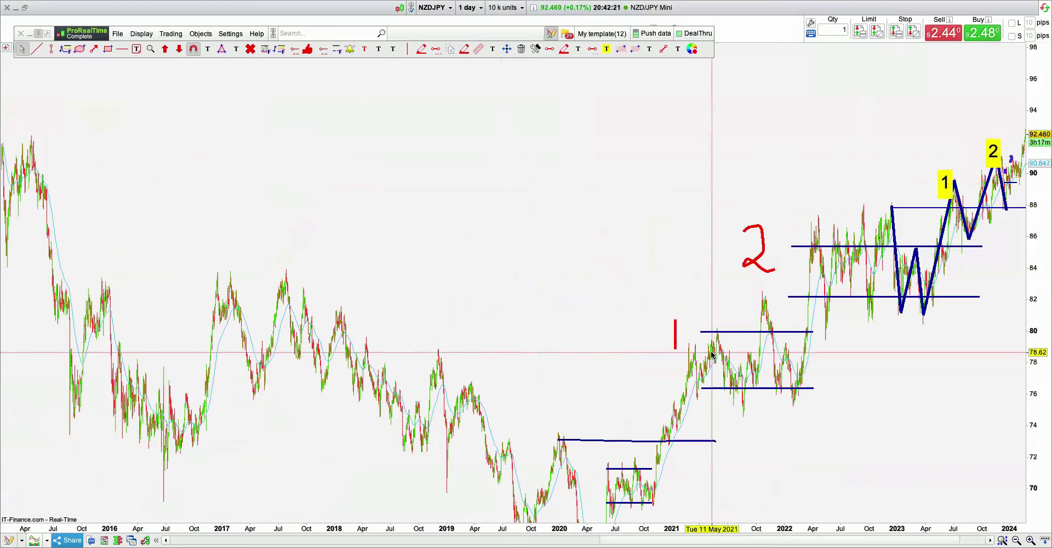
pyautogui.scroll(3, 715, 354)
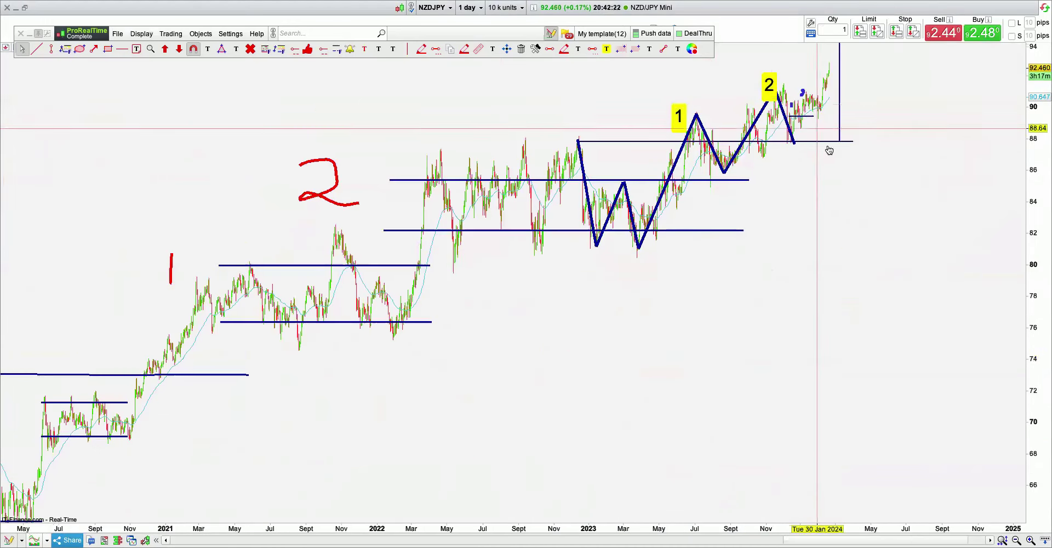
pyautogui.scroll(2, 846, 190)
pyautogui.scroll(2, 758, 253)
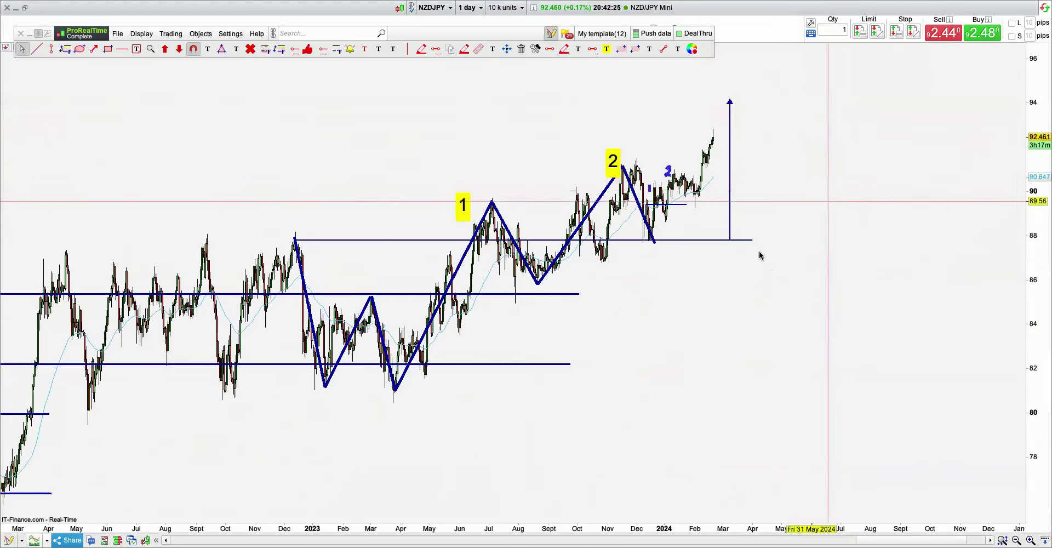
pyautogui.hscroll(-3, 727, 360)
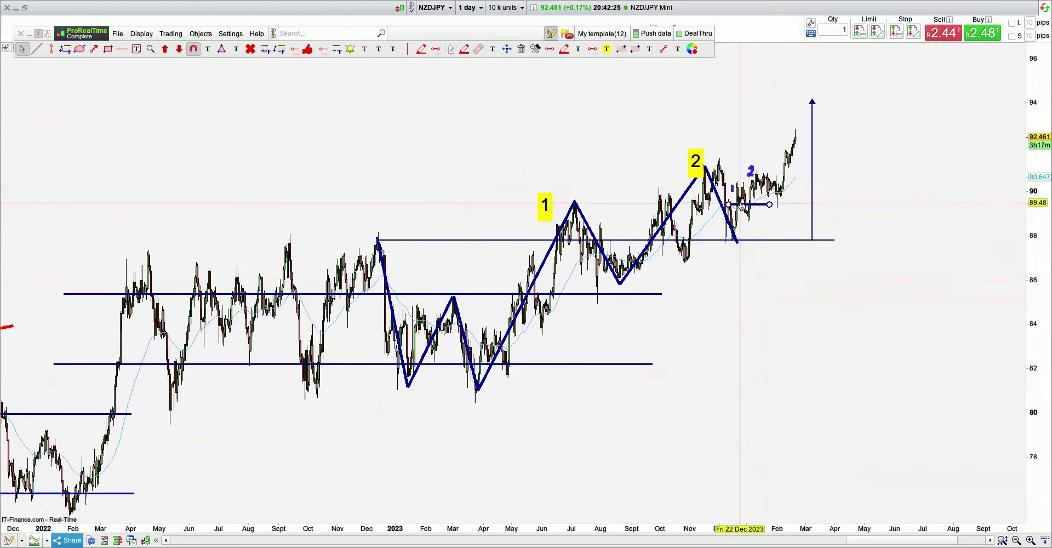
# Switch to the NZDUSD daily chart and review its descending ranges, the XABCD pattern and the latest price action.
pyautogui.click(148, 37)
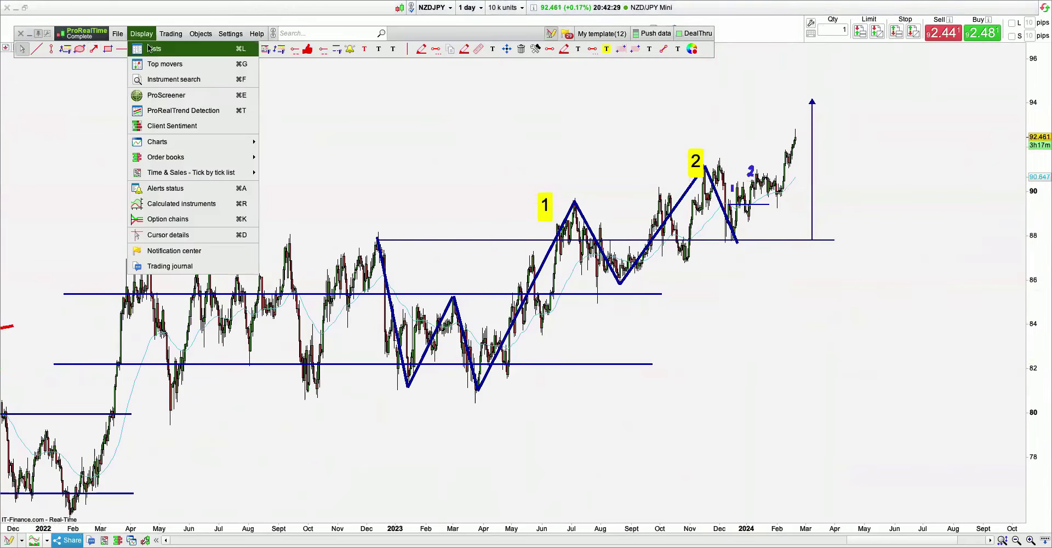
pyautogui.click(149, 50)
pyautogui.press('Down')
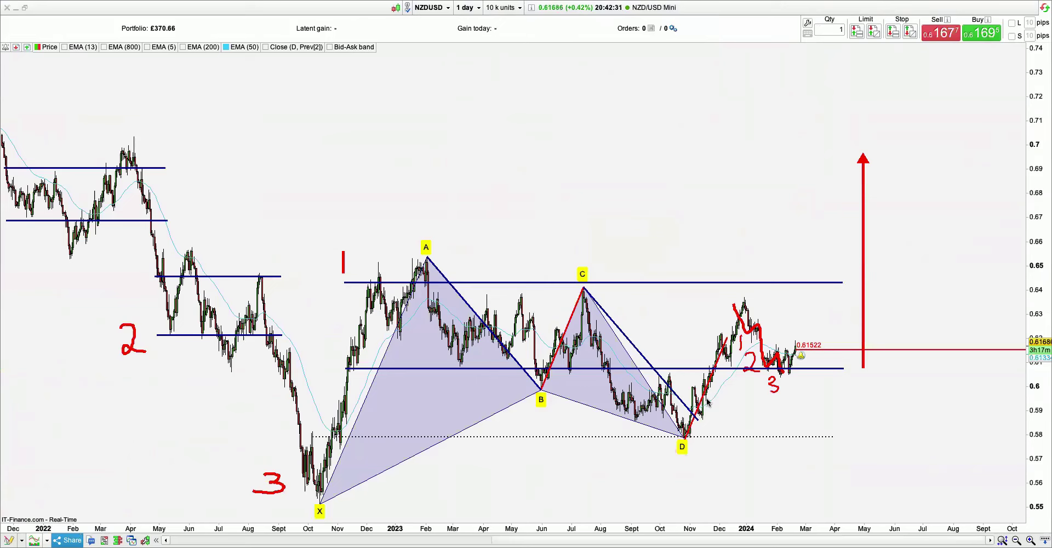
pyautogui.click(489, 186)
pyautogui.hscroll(-9, 460, 183)
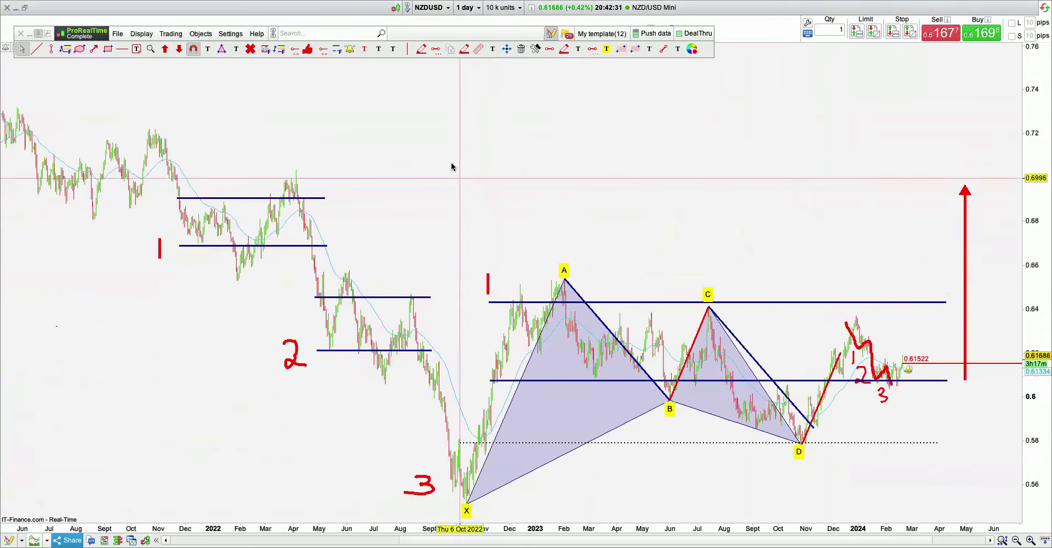
# Examine NZDUSD's daily price action from the completed XABCD pattern through the hand-numbered pullback to the latest candles.
pyautogui.hscroll(8, 630, 283)
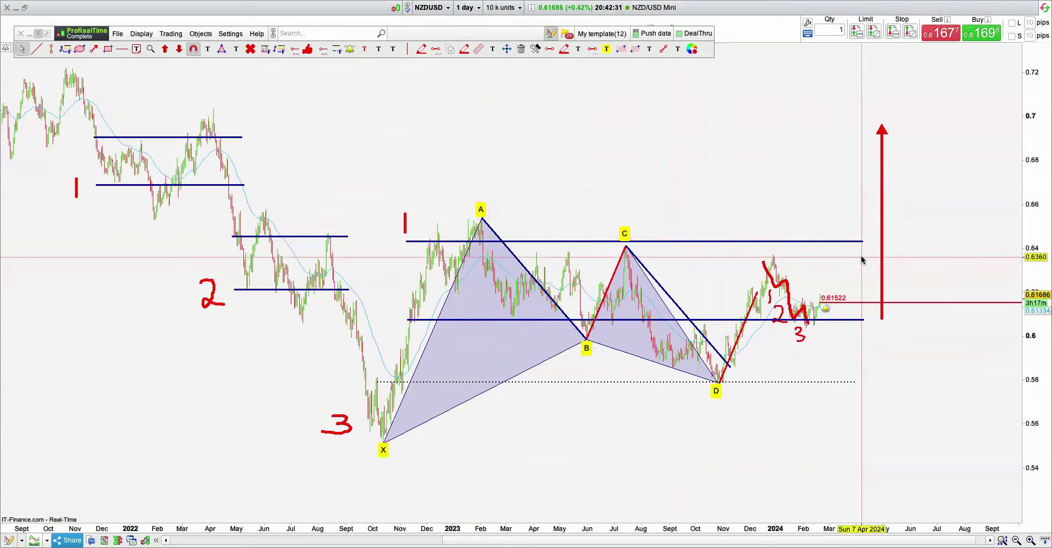
pyautogui.click(443, 297)
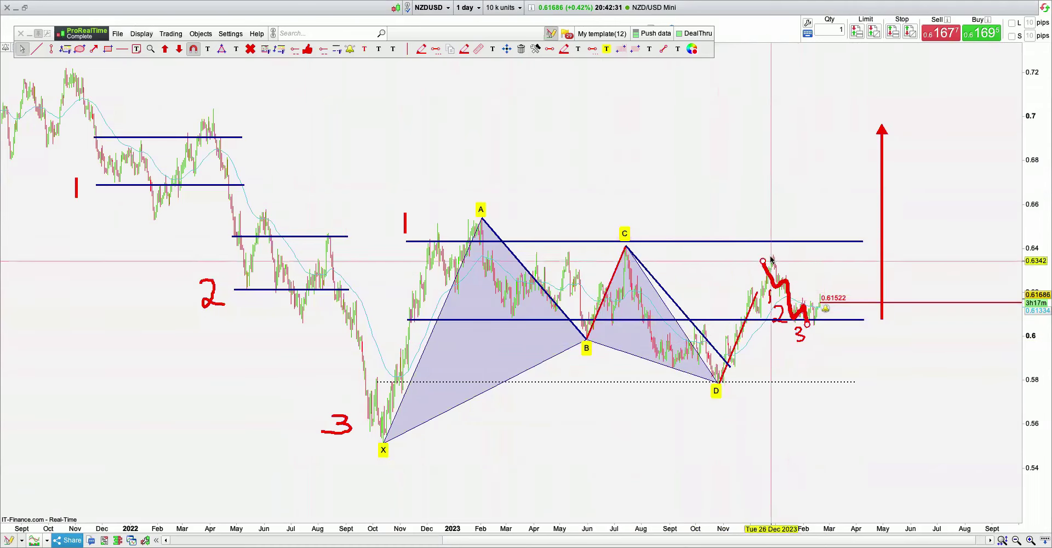
pyautogui.moveTo(635, 135); pyautogui.dragTo(727, 130)
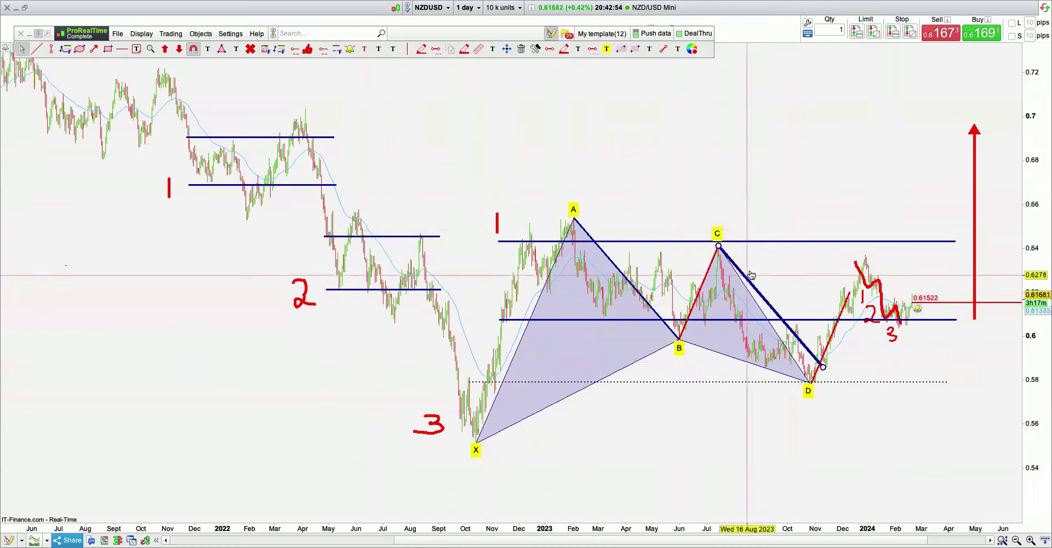
pyautogui.scroll(3, 827, 359)
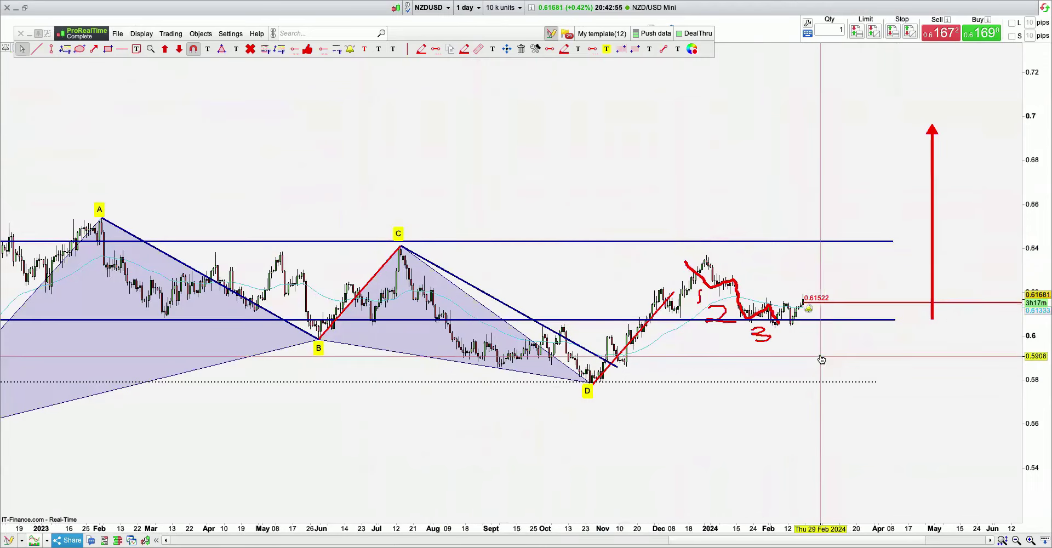
pyautogui.scroll(4, 821, 360)
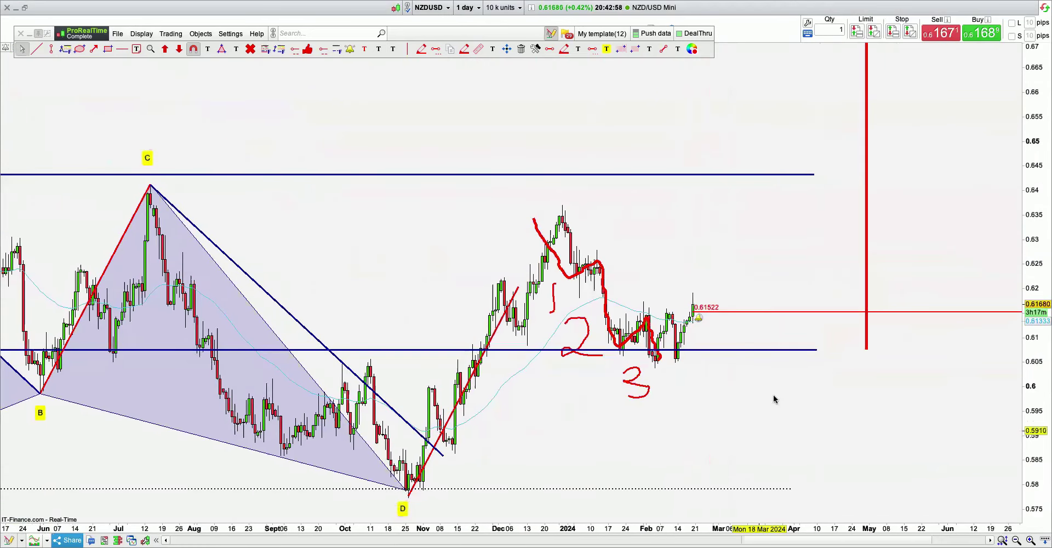
pyautogui.moveTo(773, 395); pyautogui.dragTo(784, 374)
# Switch NZDUSD to the 1-hour timeframe and examine the annotated swings from late January 2024 to the latest price.
pyautogui.click(469, 9)
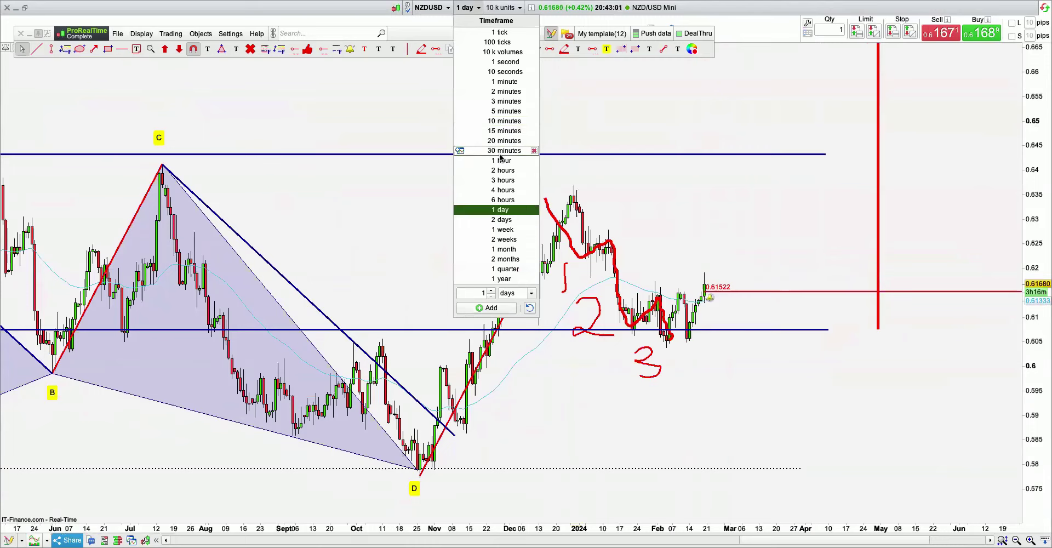
pyautogui.click(495, 162)
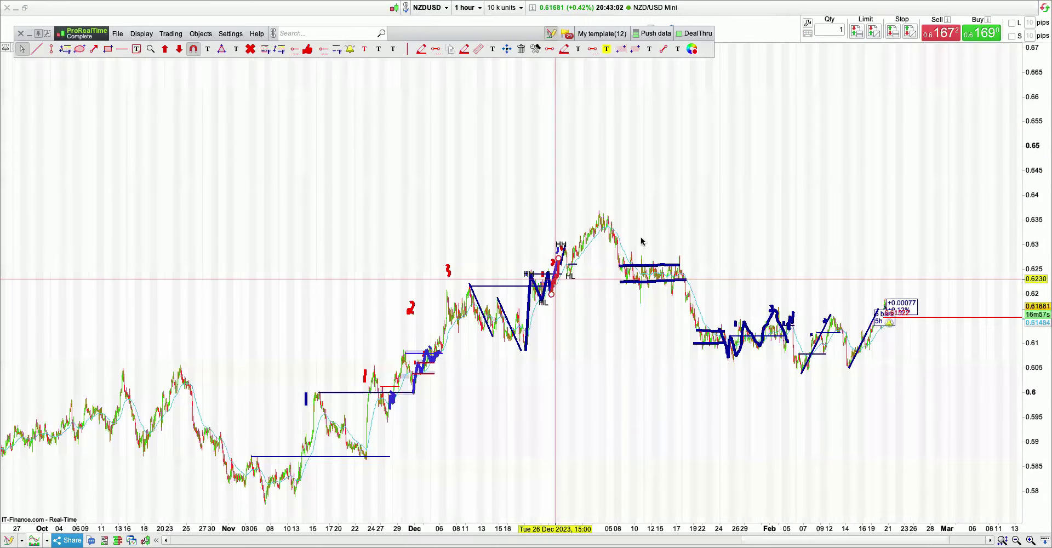
pyautogui.scroll(4, 642, 241)
pyautogui.scroll(4, 692, 96)
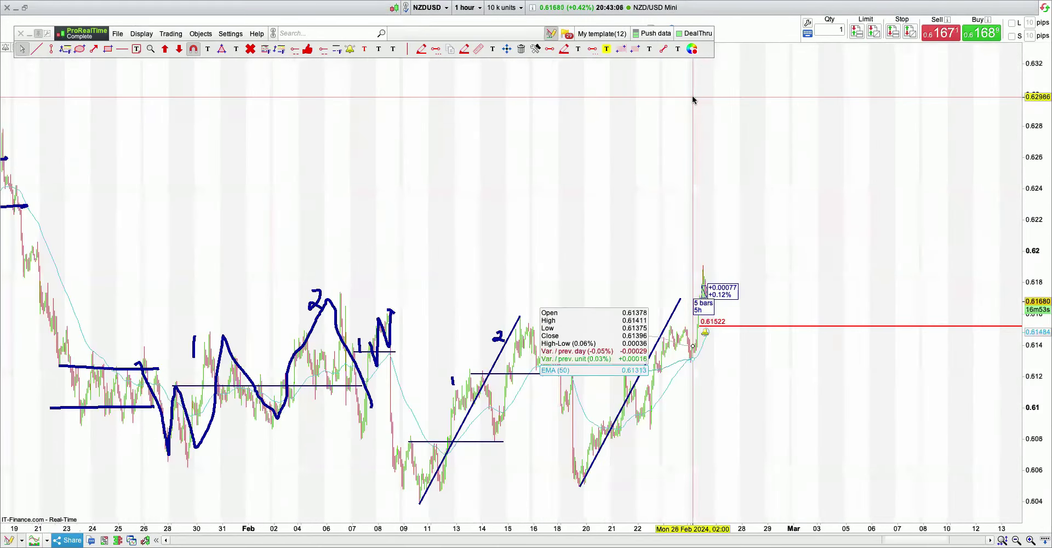
pyautogui.moveTo(609, 149); pyautogui.dragTo(801, 98)
# Switch NZDUSD to the 30-minute timeframe and review the blue and red ABCD patterns of February 2024.
pyautogui.click(466, 7)
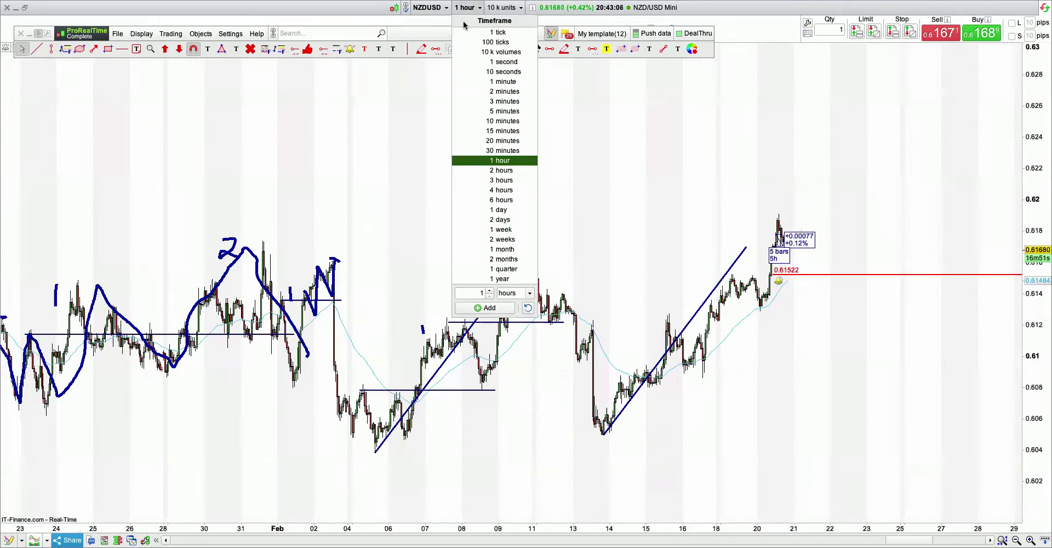
pyautogui.click(502, 150)
pyautogui.scroll(10, 998, 131)
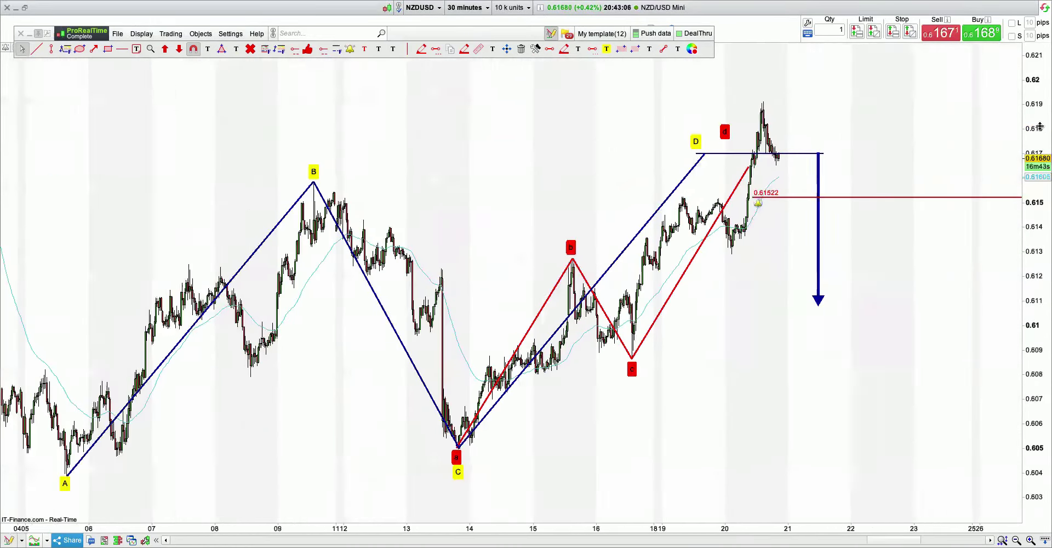
pyautogui.moveTo(526, 158); pyautogui.dragTo(633, 158)
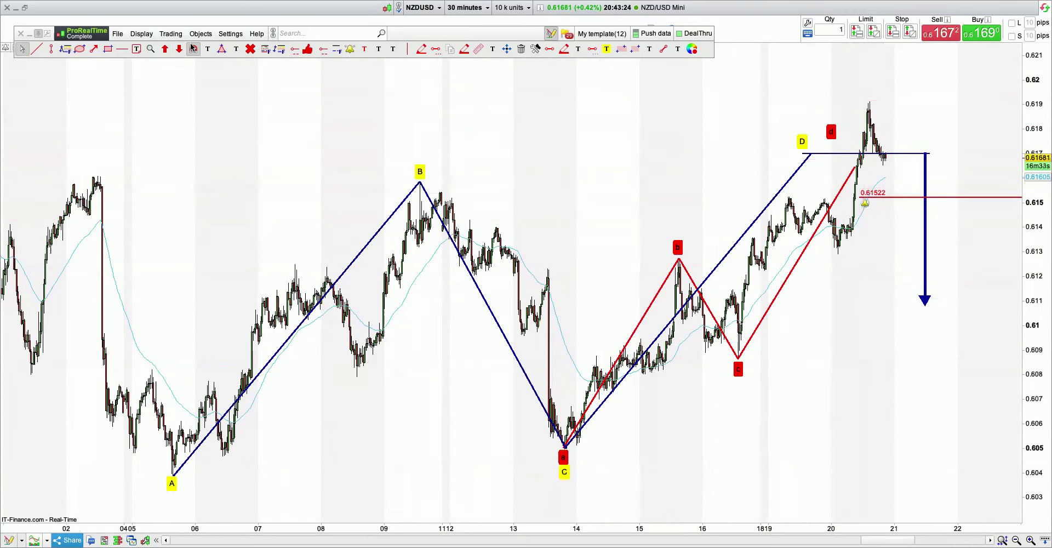
# Draw a Fibonacci expansion from the red pattern's point c to point d and back to c's level, and add a 127% level.
pyautogui.click(65, 49)
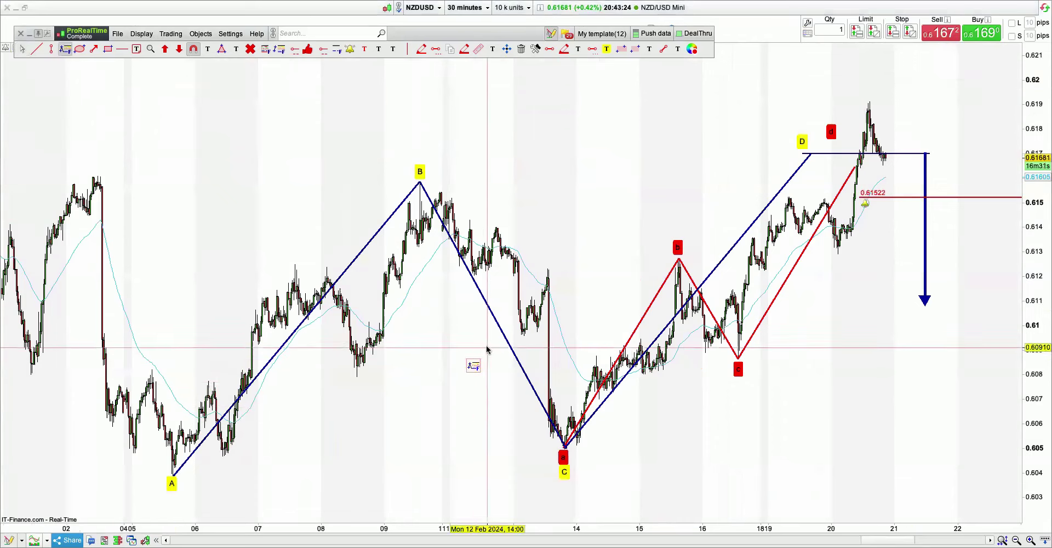
pyautogui.moveTo(738, 363); pyautogui.dragTo(822, 271)
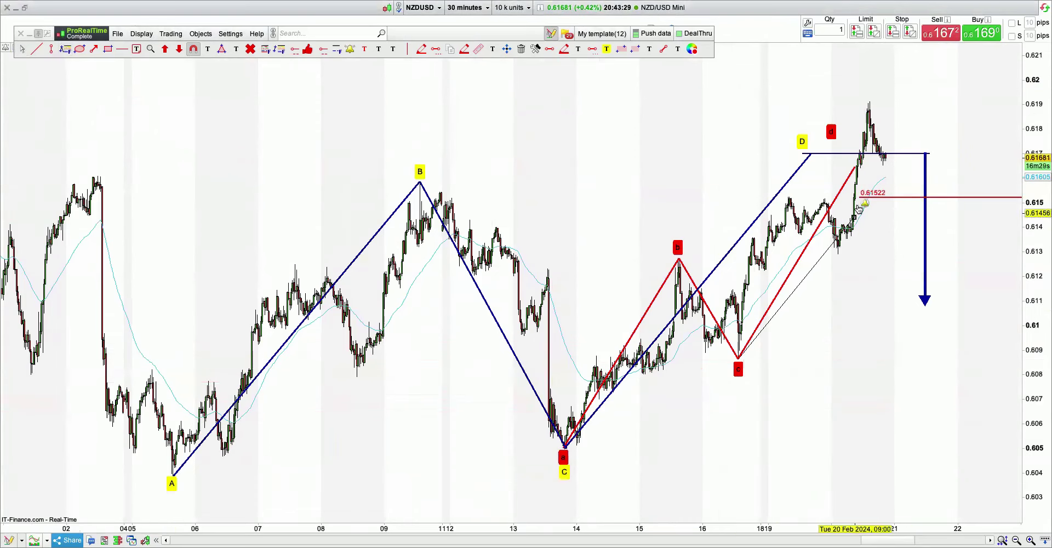
pyautogui.click(860, 164)
pyautogui.click(938, 358)
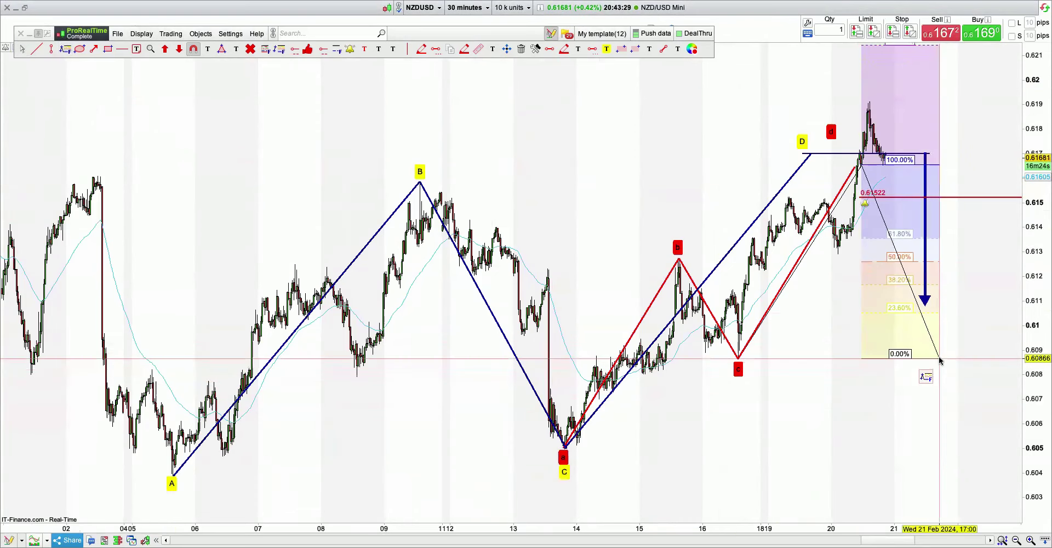
pyautogui.rightClick(932, 48)
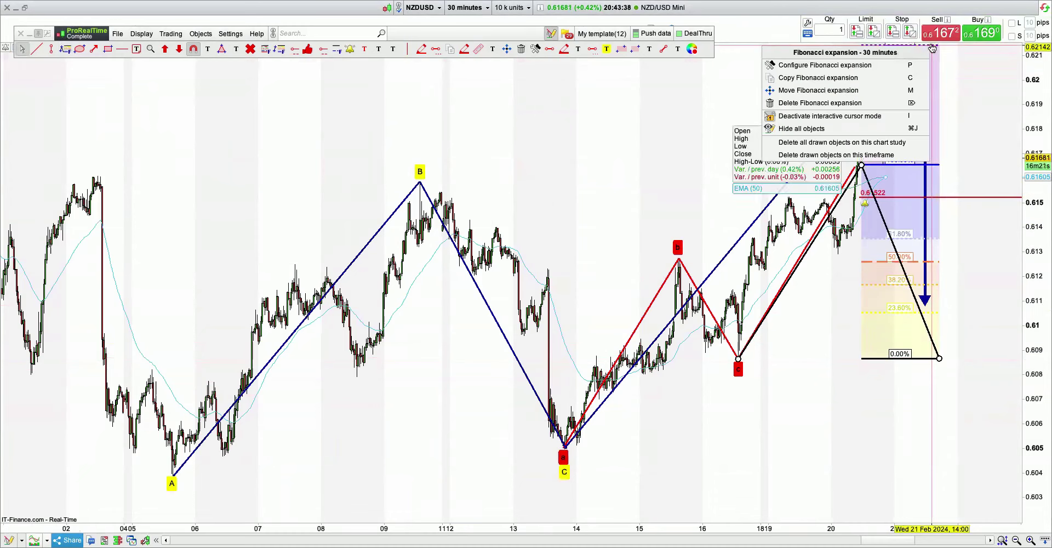
pyautogui.click(895, 65)
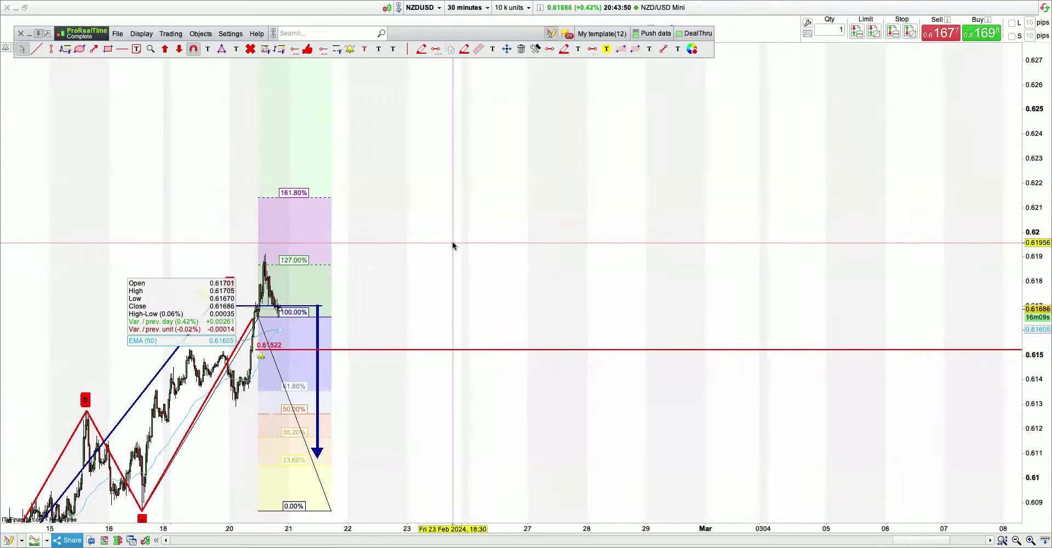
pyautogui.moveTo(454, 245); pyautogui.dragTo(745, 105)
pyautogui.click(539, 208)
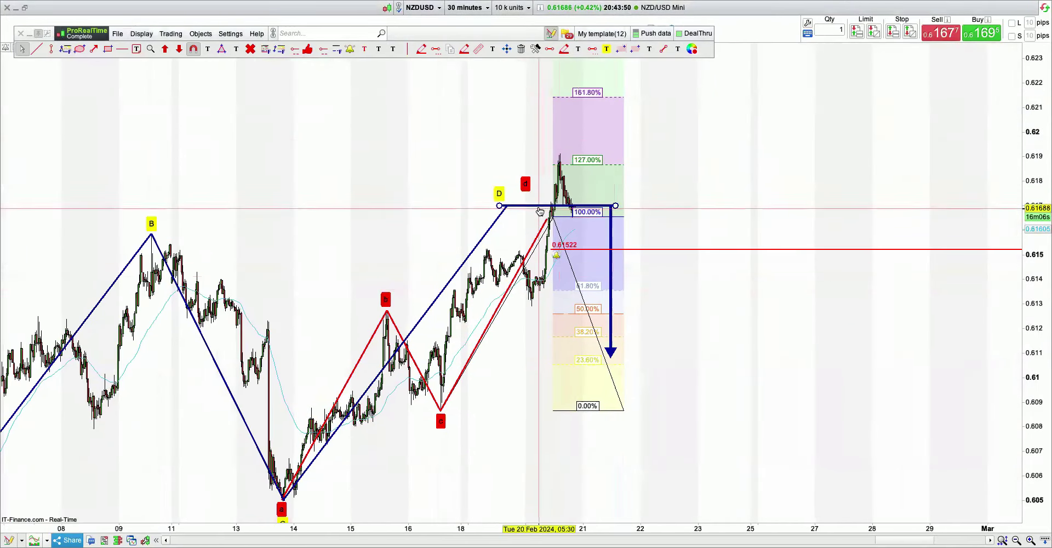
# Switch to the XAUUSD chart on the 30-minute timeframe and review its rising swings 1 and 2.
pyautogui.click(141, 34)
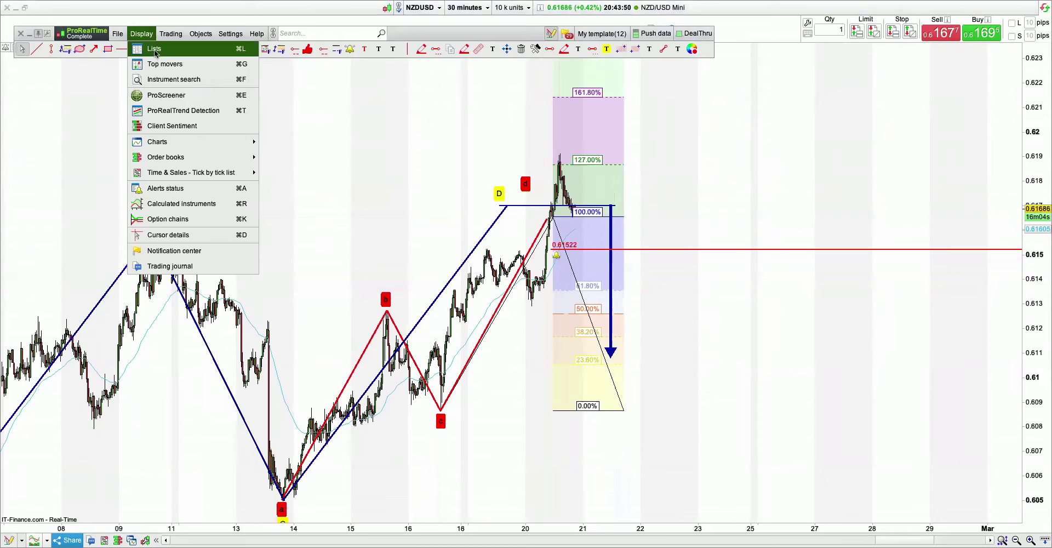
pyautogui.click(155, 50)
pyautogui.press('Down')
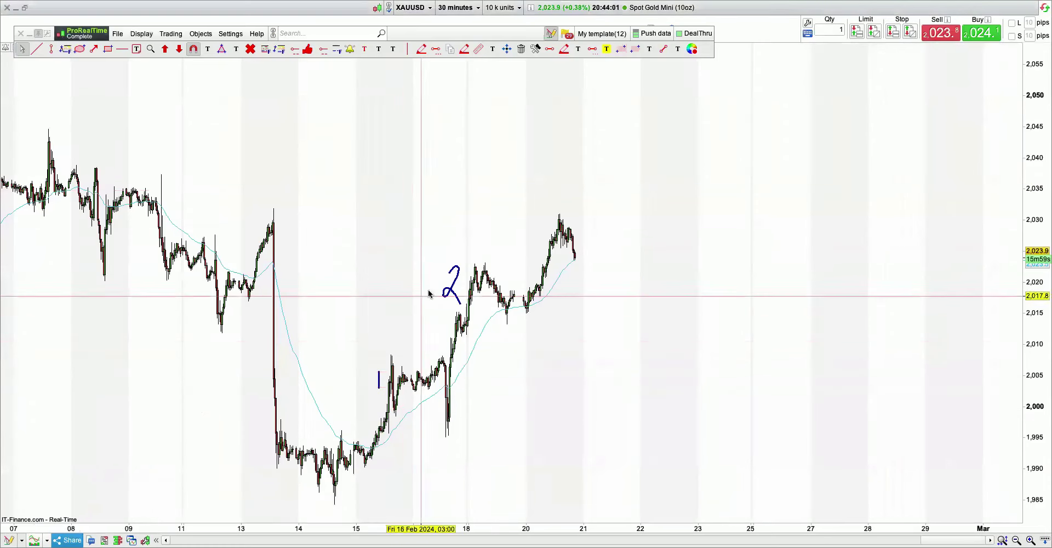
pyautogui.moveTo(485, 251); pyautogui.dragTo(554, 221)
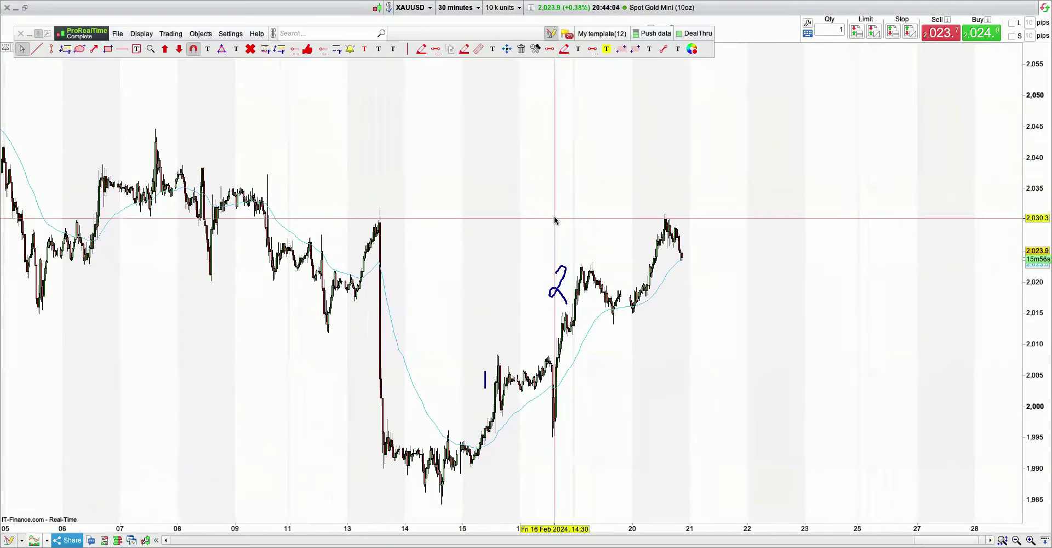
# Switch XAUUSD to the 1-day timeframe and move the red up arrow clear of the latest candles, to about mid-March 2024.
pyautogui.click(458, 9)
pyautogui.click(460, 205)
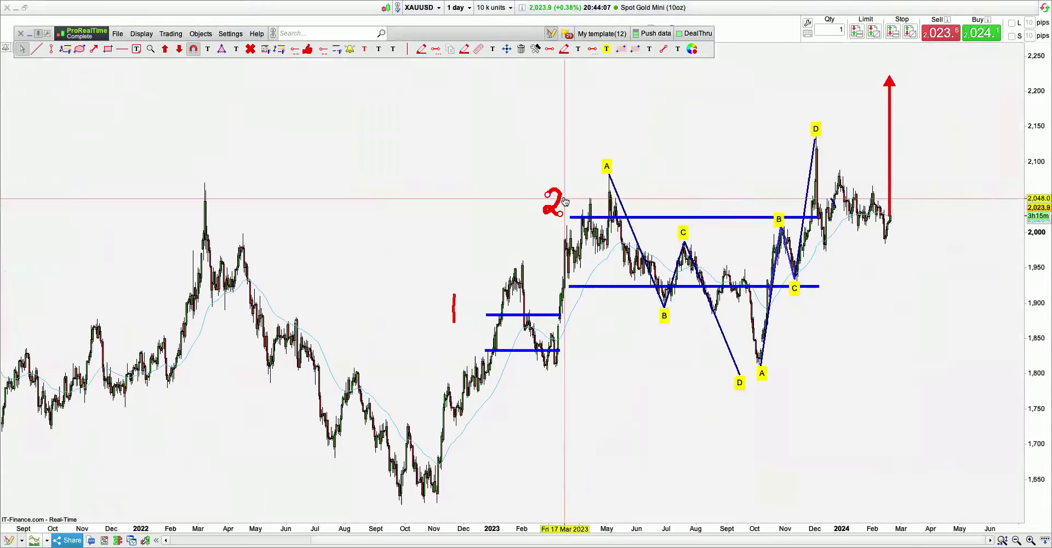
pyautogui.scroll(3, 564, 201)
pyautogui.scroll(-2, 563, 201)
pyautogui.moveTo(689, 162); pyautogui.dragTo(532, 164)
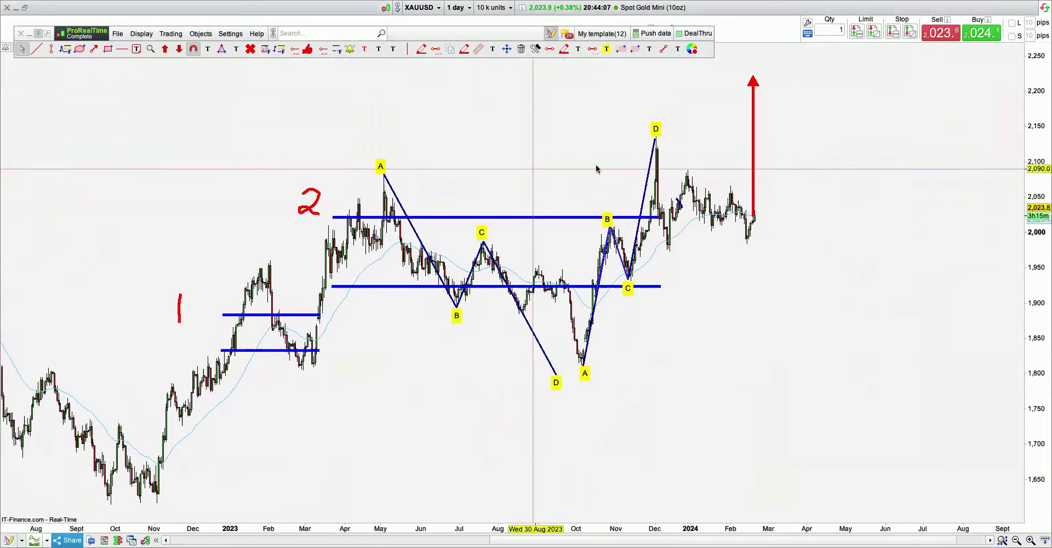
pyautogui.moveTo(753, 171); pyautogui.dragTo(781, 171)
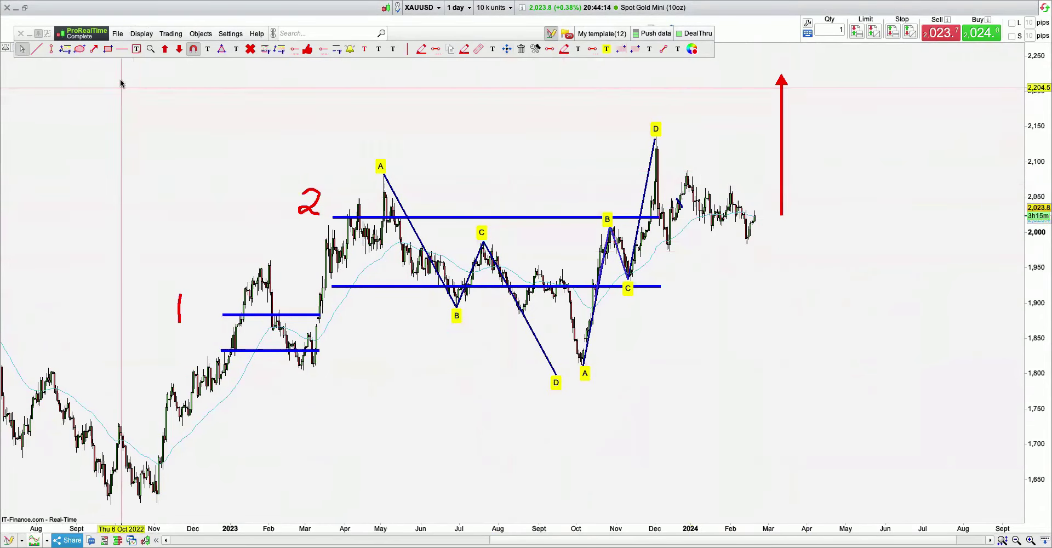
# Switch to the USDCAD daily chart and review its rising ranges 1 and 2 and the abcd pattern before the latest price.
pyautogui.click(138, 34)
pyautogui.click(144, 48)
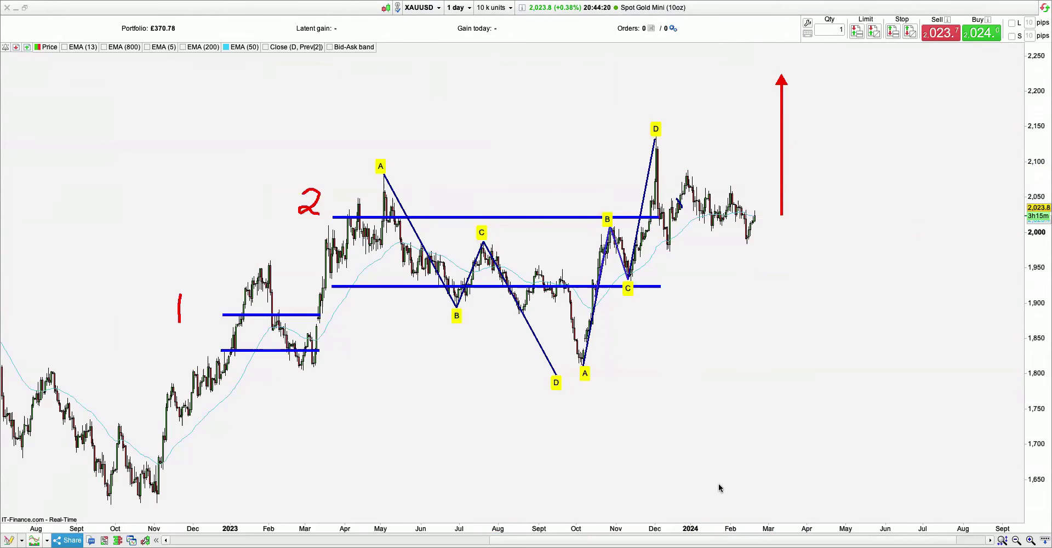
pyautogui.press('Down')
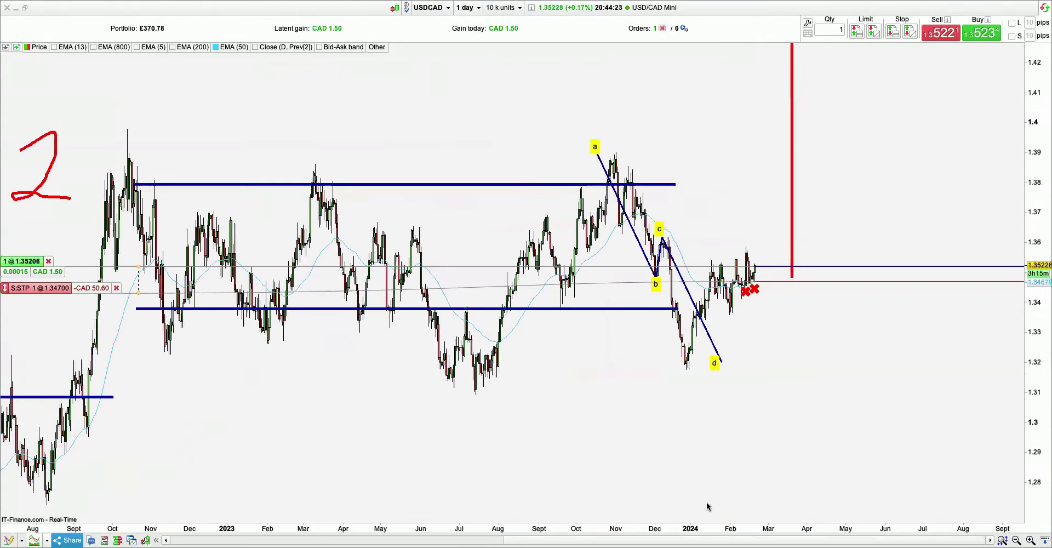
pyautogui.moveTo(511, 115); pyautogui.dragTo(674, 117)
pyautogui.hscroll(-10, 674, 117)
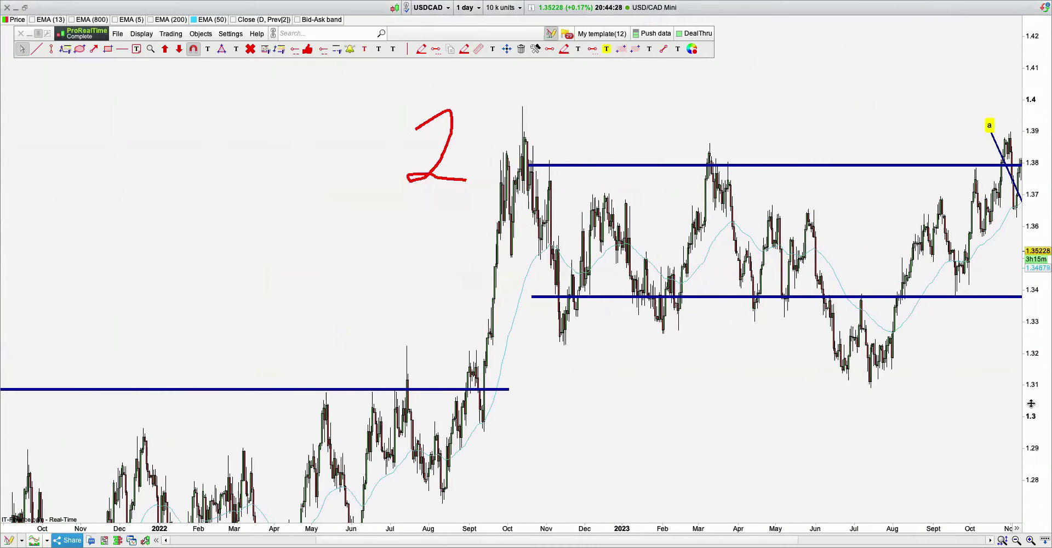
pyautogui.scroll(-5, 920, 359)
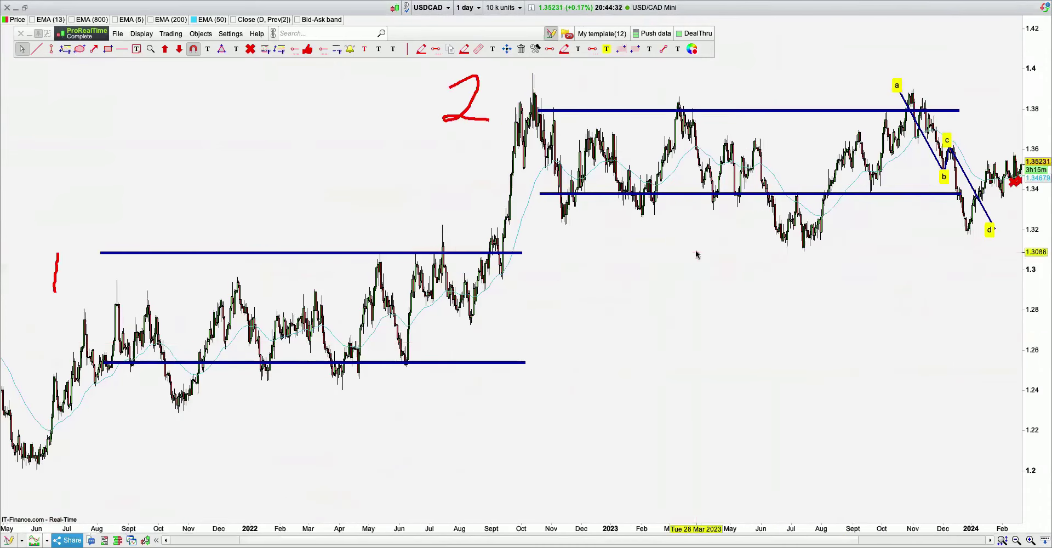
pyautogui.moveTo(695, 252); pyautogui.dragTo(517, 277)
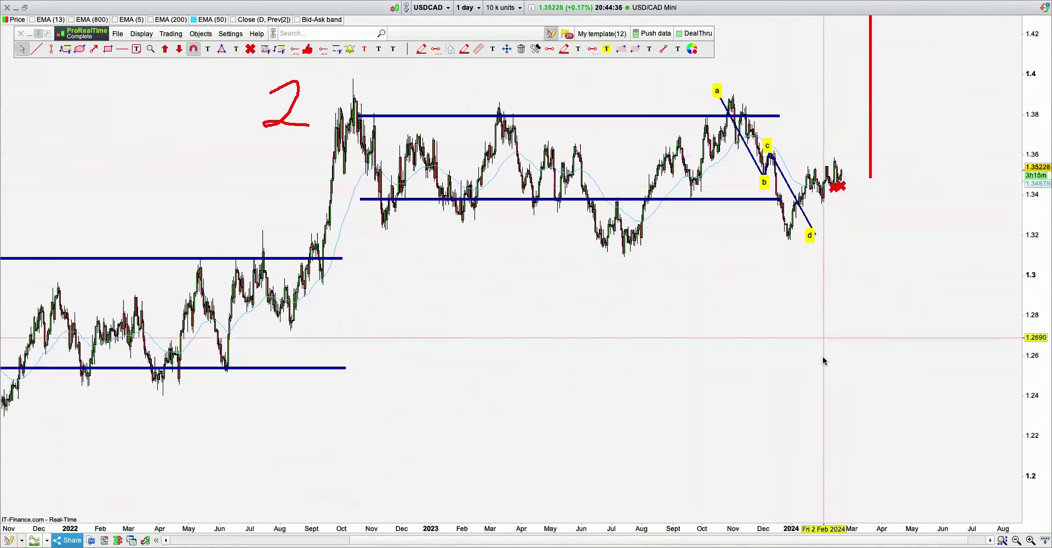
pyautogui.moveTo(646, 279); pyautogui.dragTo(498, 199)
# Switch to the USDCHF daily chart and review its ABCD patterns and numbered downswings.
pyautogui.click(142, 33)
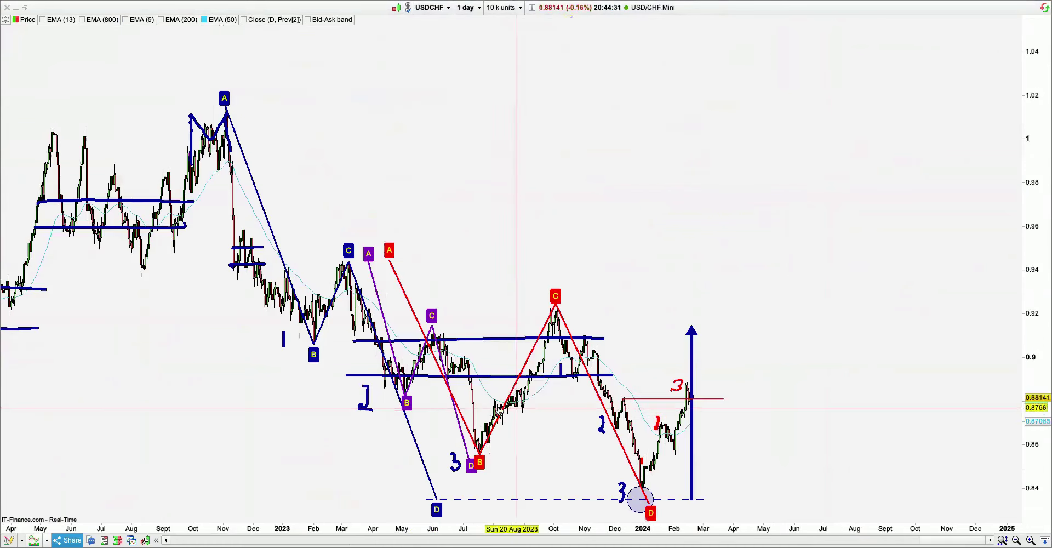
pyautogui.moveTo(561, 240); pyautogui.dragTo(552, 243)
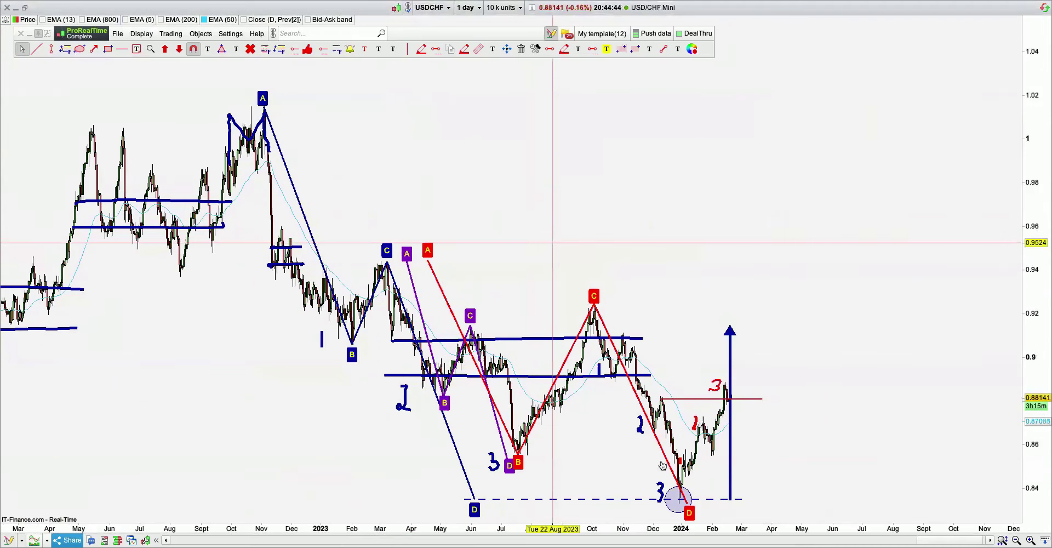
# Switch to the Bitcoin XBTUSD daily chart and review its rise through levels 1, 2 and 3 to the latest price.
pyautogui.click(142, 34)
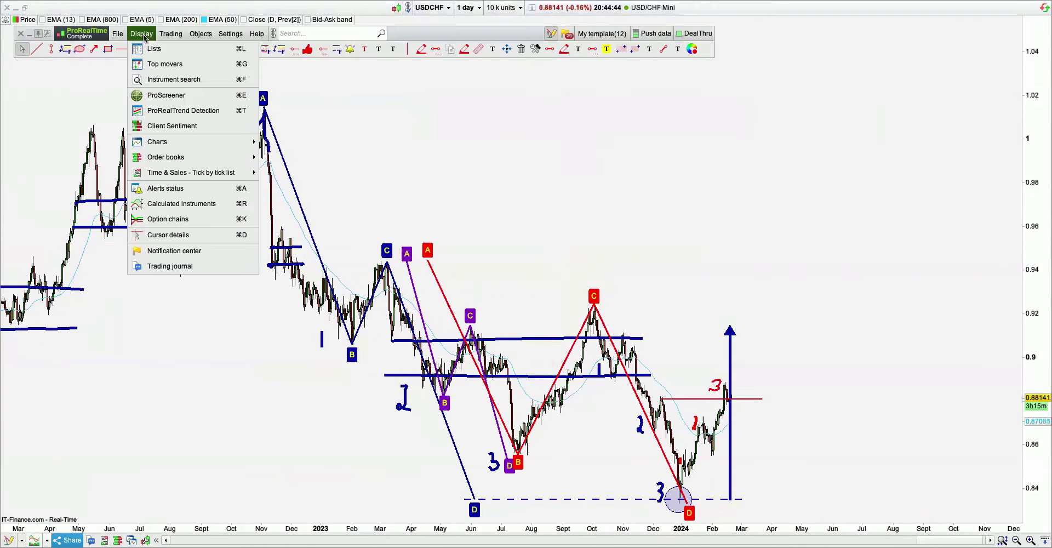
pyautogui.click(156, 51)
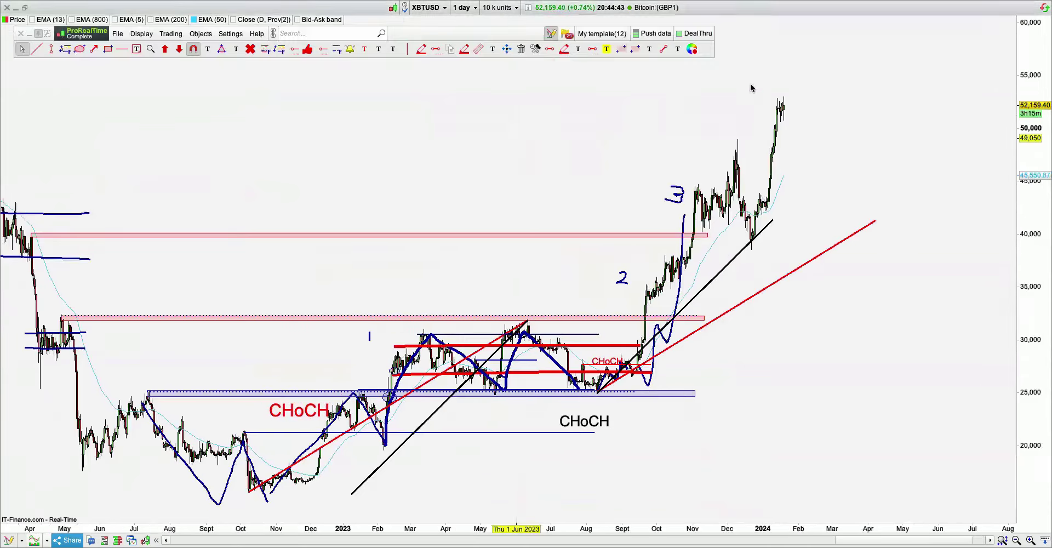
pyautogui.scroll(-5, 684, 206)
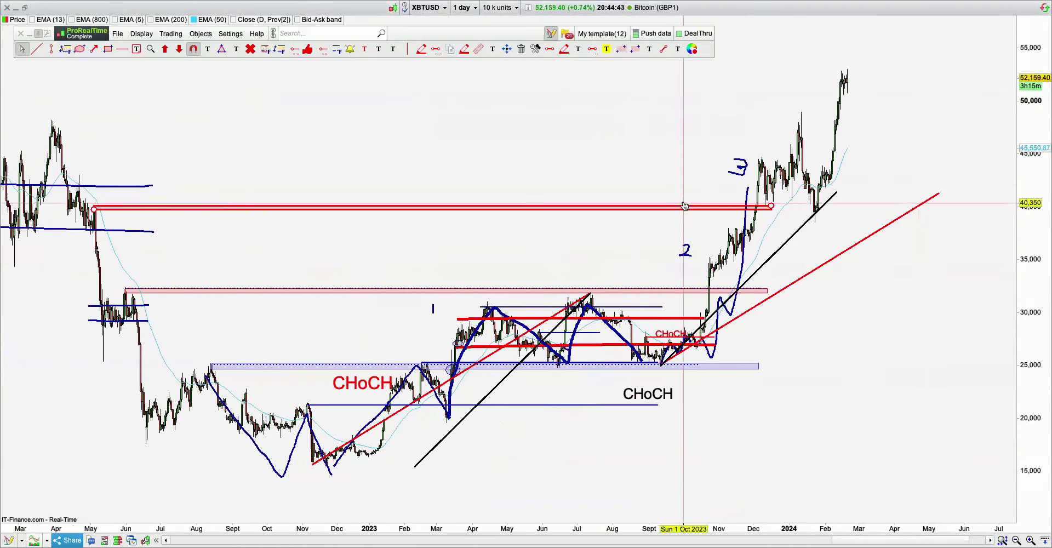
# Switch XBTUSD to the 1-week timeframe and delete the large ruler spanning 2012 to 2022.
pyautogui.click(460, 8)
pyautogui.click(509, 232)
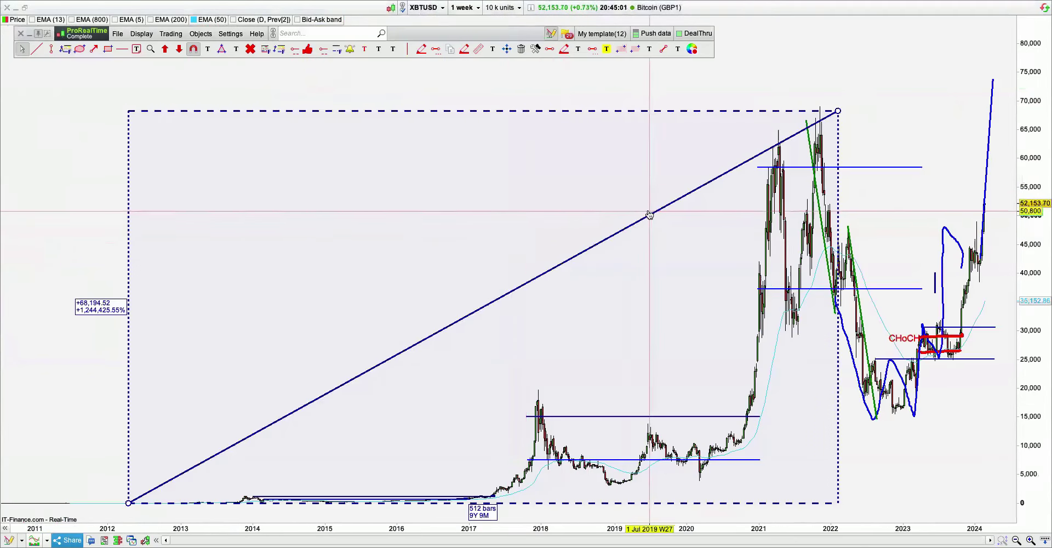
pyautogui.rightClick(595, 142)
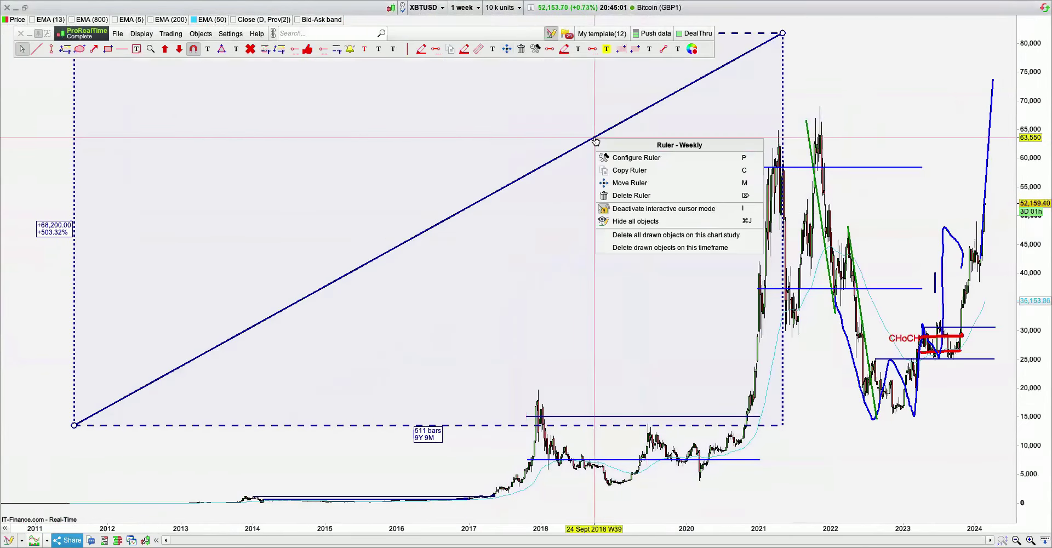
pyautogui.click(630, 195)
# Hand-write a red 1 beside Bitcoin's 2018–2020 range and a red 2 beside its 2021–2023 range.
pyautogui.click(566, 50)
pyautogui.moveTo(508, 412); pyautogui.dragTo(508, 437)
pyautogui.moveTo(703, 184)
pyautogui.mouseDown()
pyautogui.moveTo(685, 236)
pyautogui.moveTo(738, 253)
pyautogui.mouseUp()
# Move the steep blue projection line away from the latest Bitcoin candles, to around the end of 2024.
pyautogui.moveTo(920, 83); pyautogui.dragTo(634, 106)
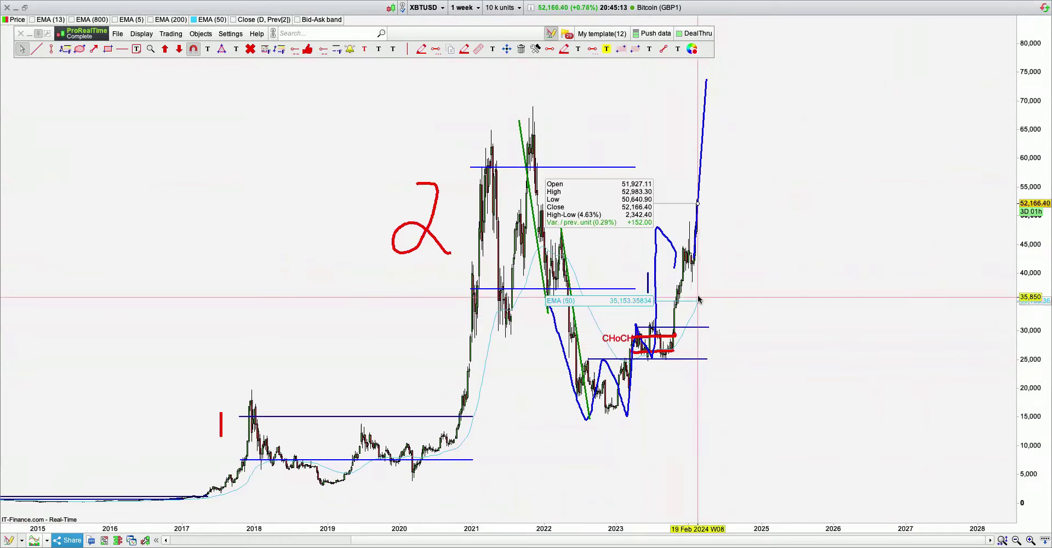
pyautogui.moveTo(693, 208); pyautogui.dragTo(754, 209)
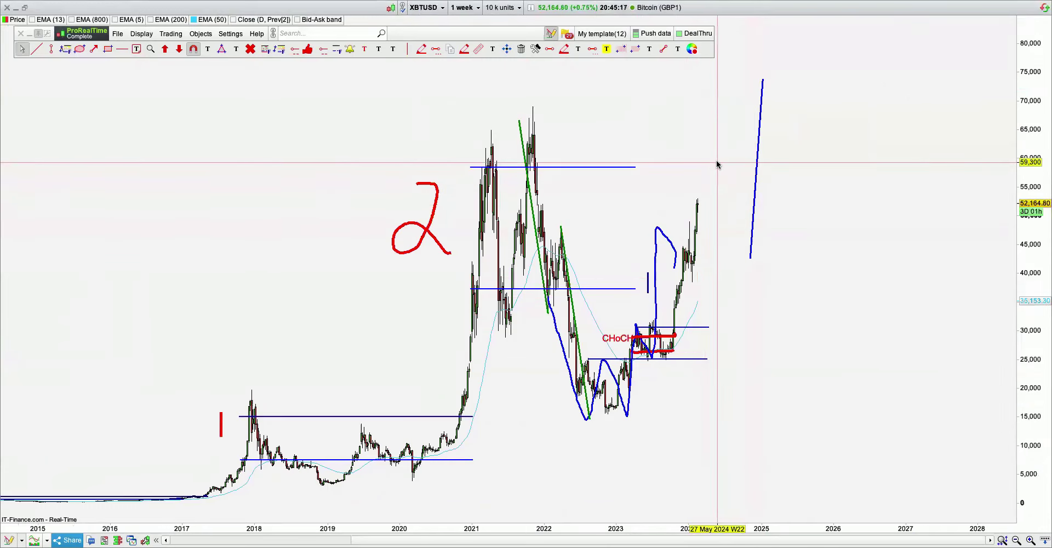
pyautogui.moveTo(716, 165)
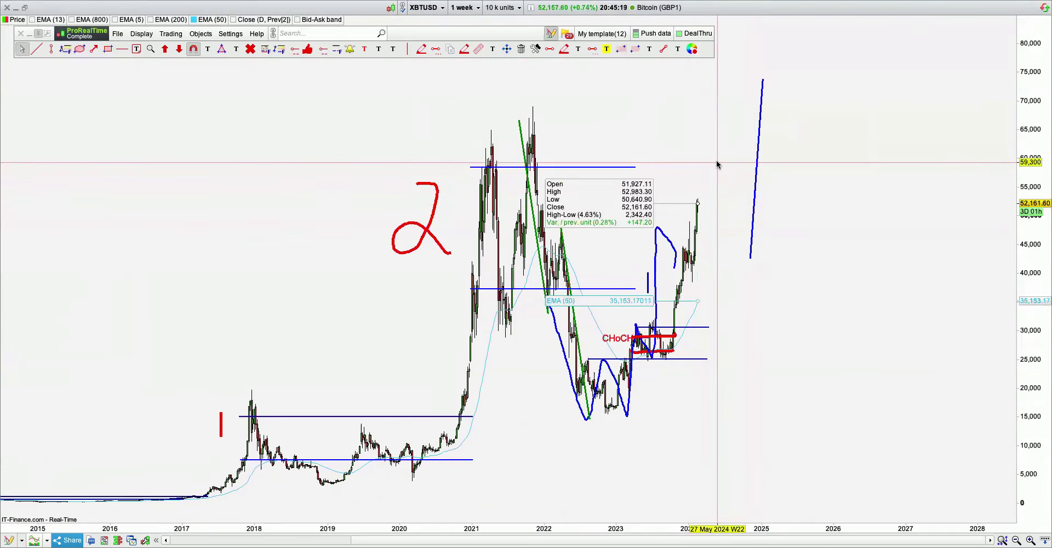